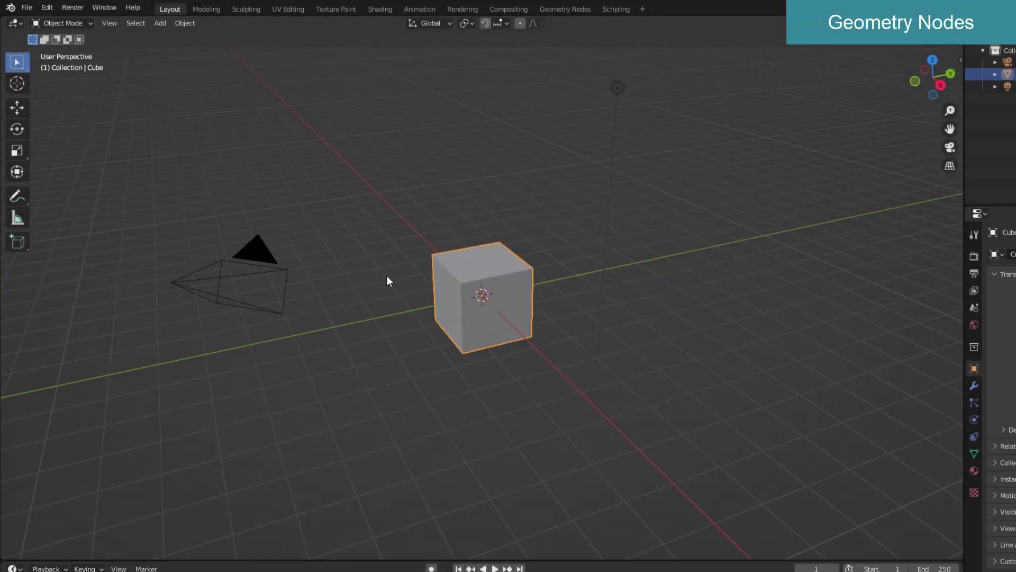
Create a new geometry node tree for the cube in the Geometry Nodes workspace and space the Group Input and Group Output nodes apart
click(577, 11)
scroll(682, 273, up, 3)
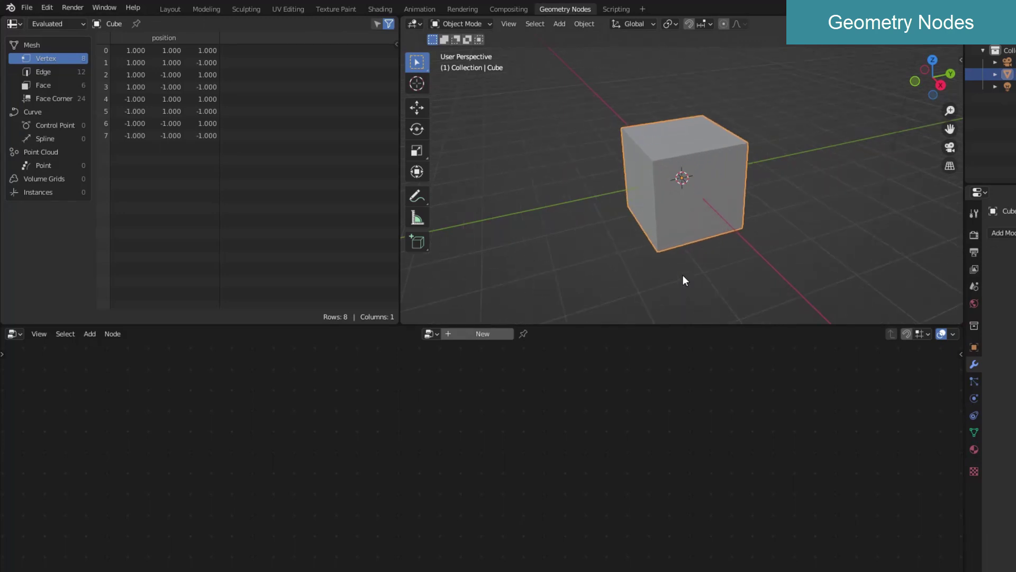
drag(500, 324, 490, 265)
click(483, 274)
drag(361, 446, 198, 406)
drag(590, 469, 725, 454)
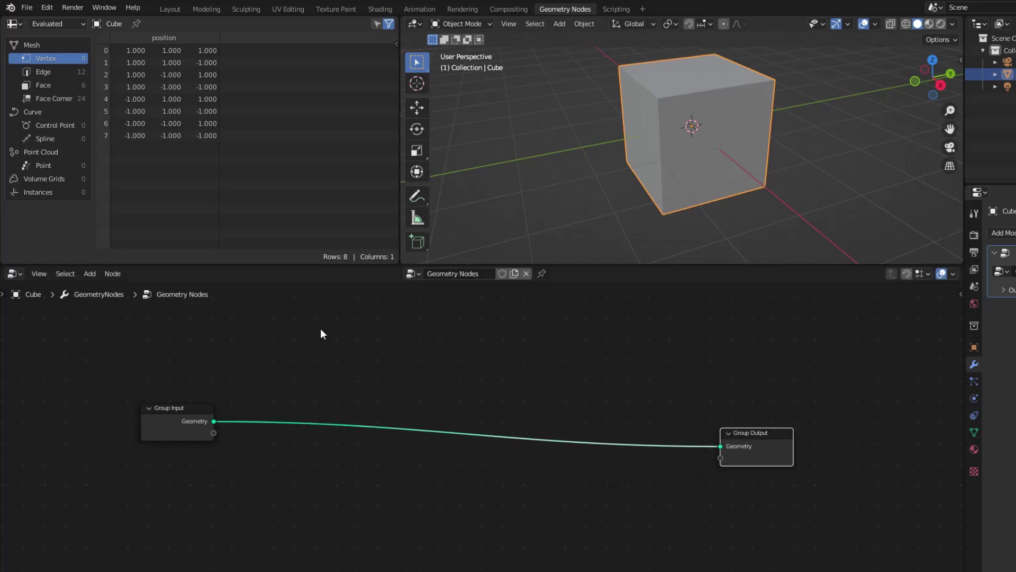
Insert an Instance on Points node into the link between Group Input and Group Output
click(96, 274)
text(Instan)
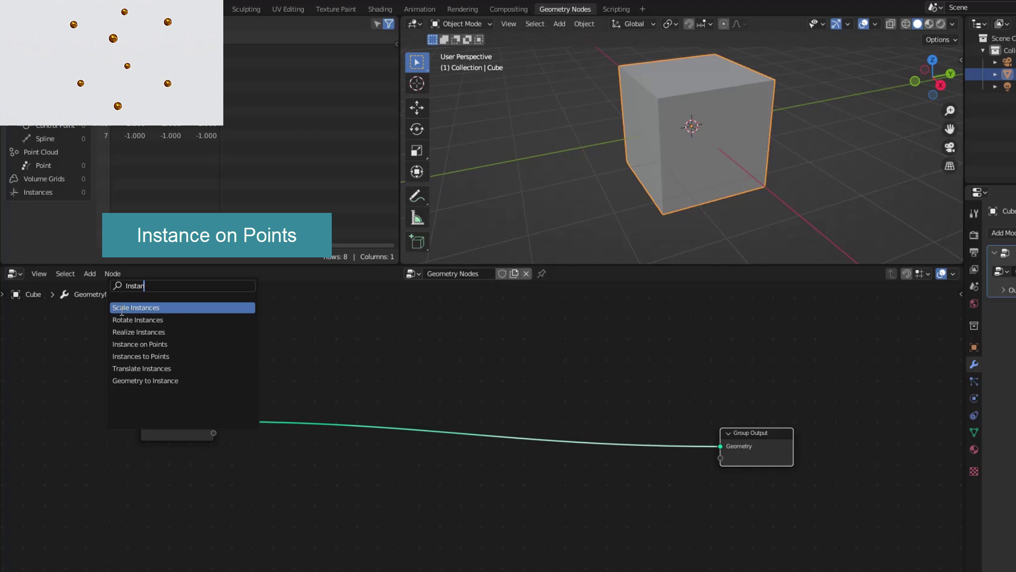
click(140, 344)
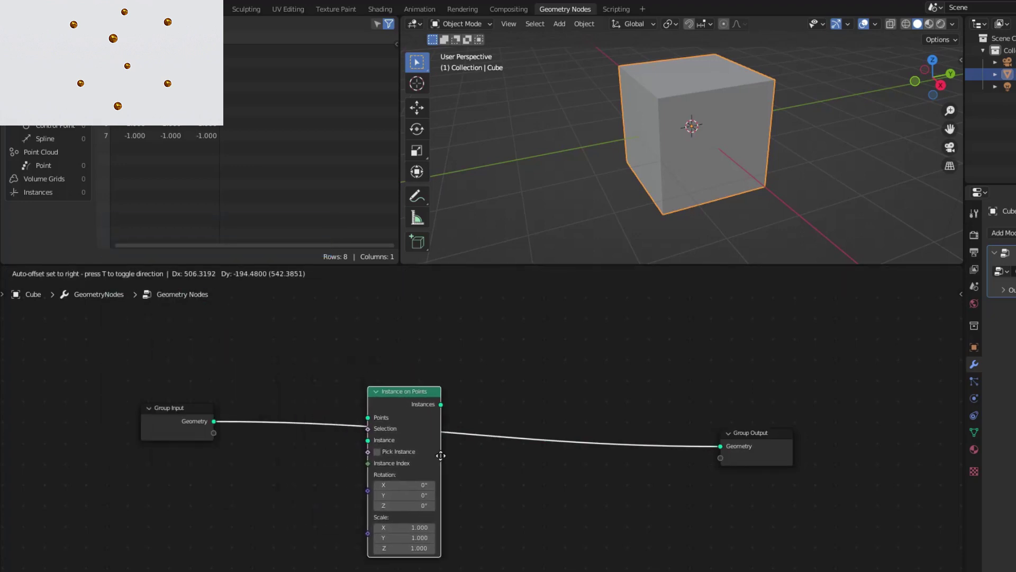
click(456, 454)
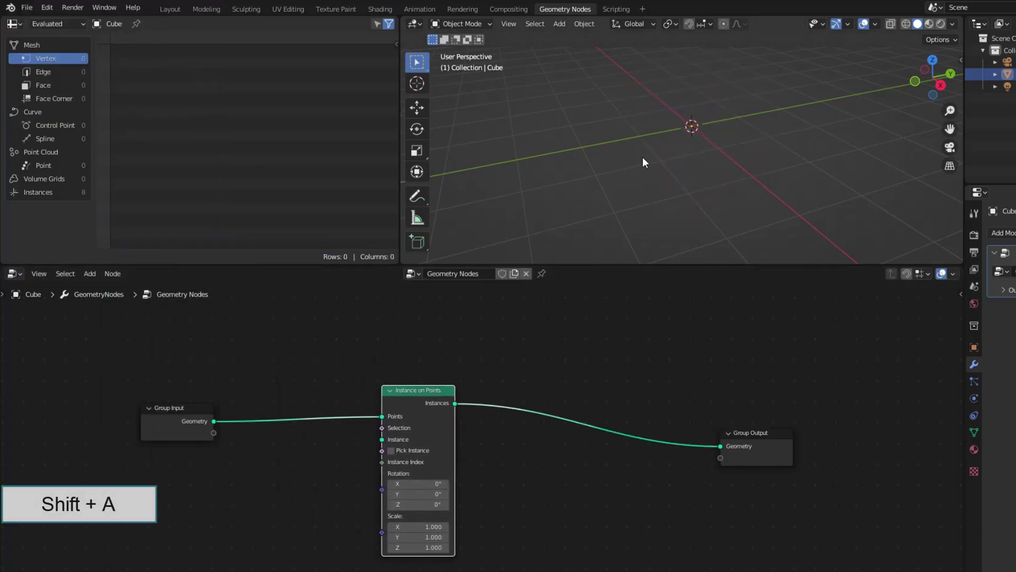
Add a UV sphere and feed it through an Object Info node into the Instance input of Instance on Points
key(shift+a)
mouse_move(626, 155)
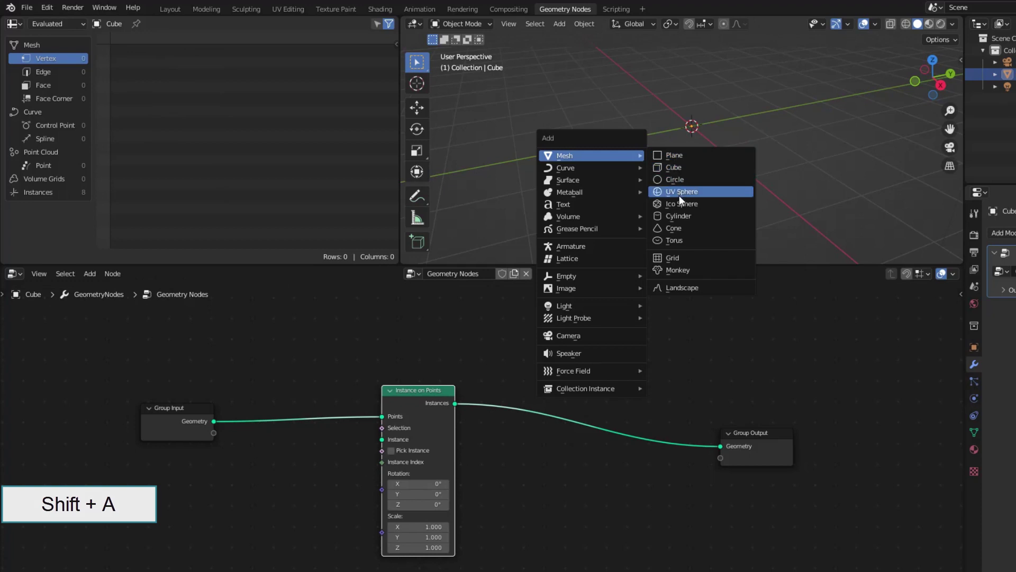
click(679, 195)
click(883, 70)
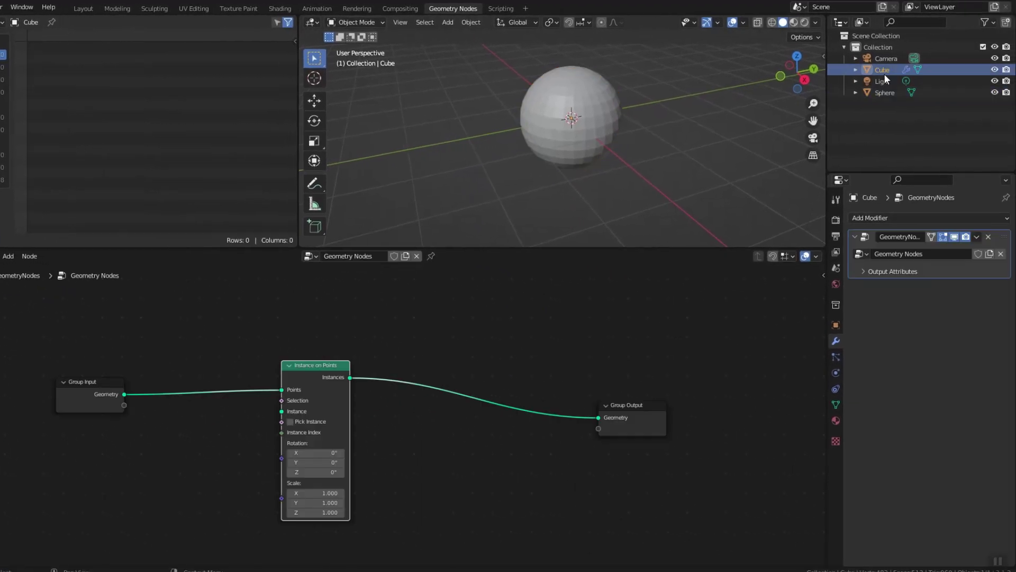
drag(882, 91, 476, 366)
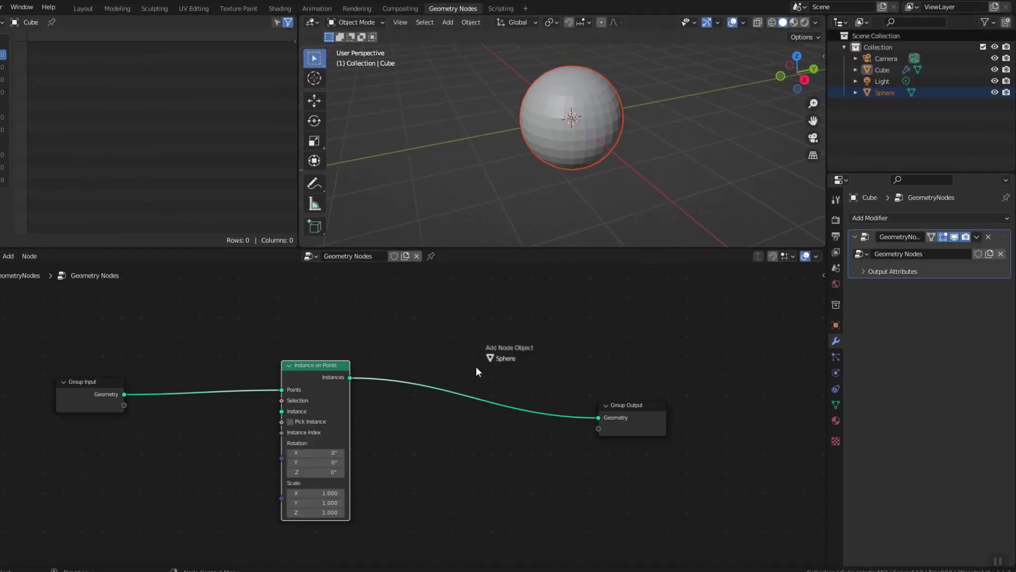
drag(149, 497, 281, 411)
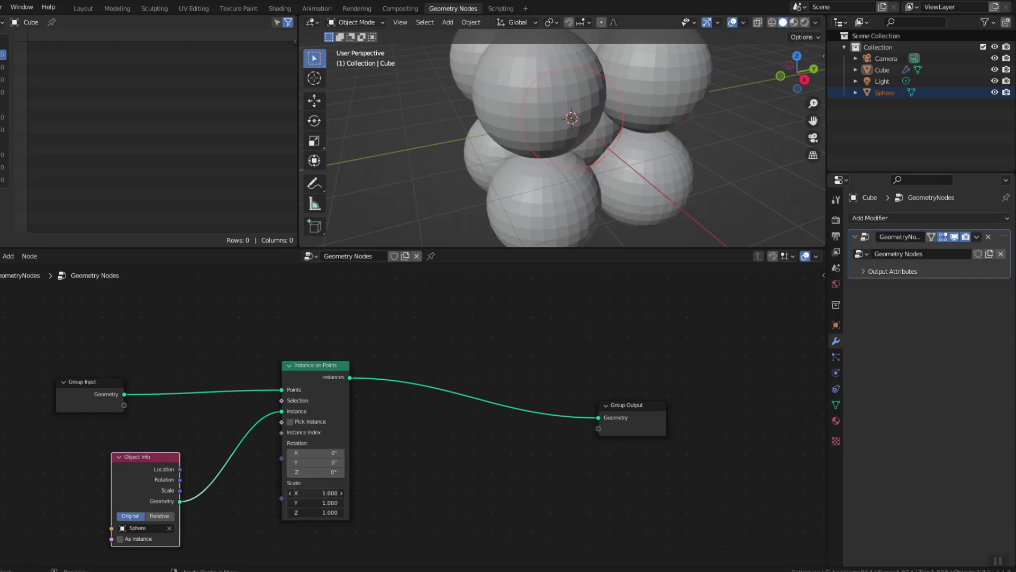
Set the Instance on Points scale to 0.5 on the X, Y and Z axes
drag(315, 493, 315, 513)
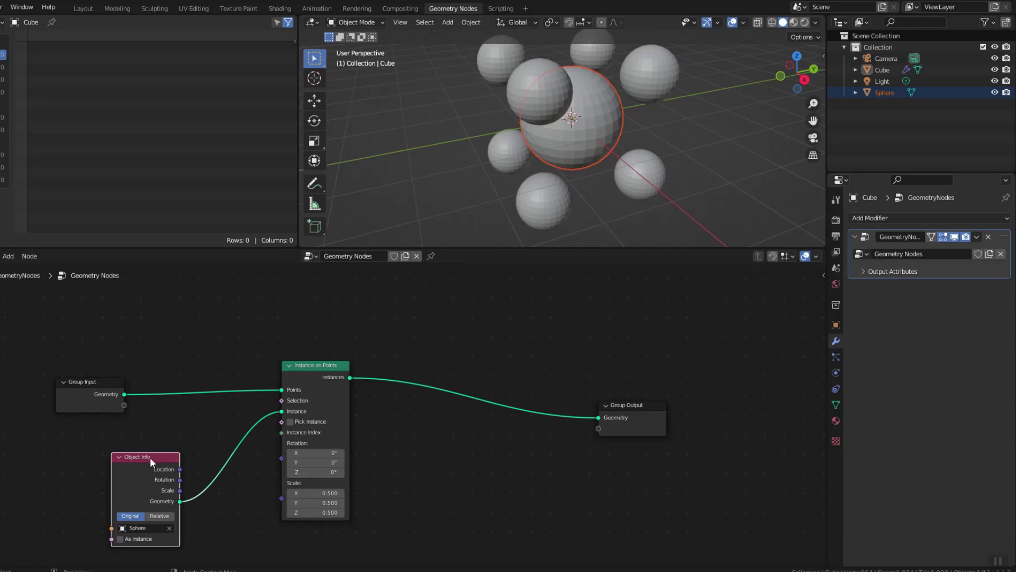
Delete the Object Info node and the UV sphere object, and reselect the cube
key(x)
click(546, 147)
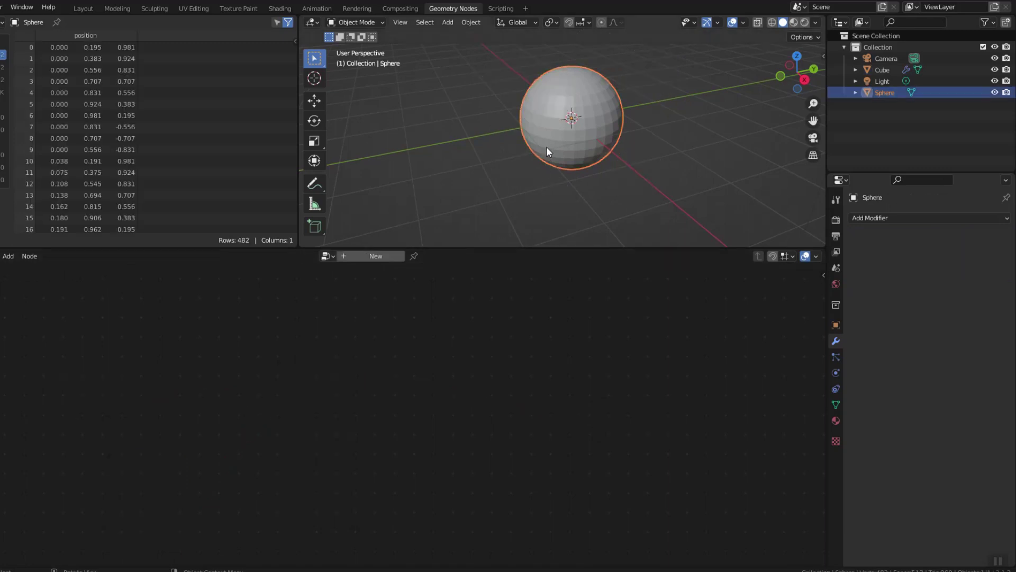
key(Delete)
click(880, 81)
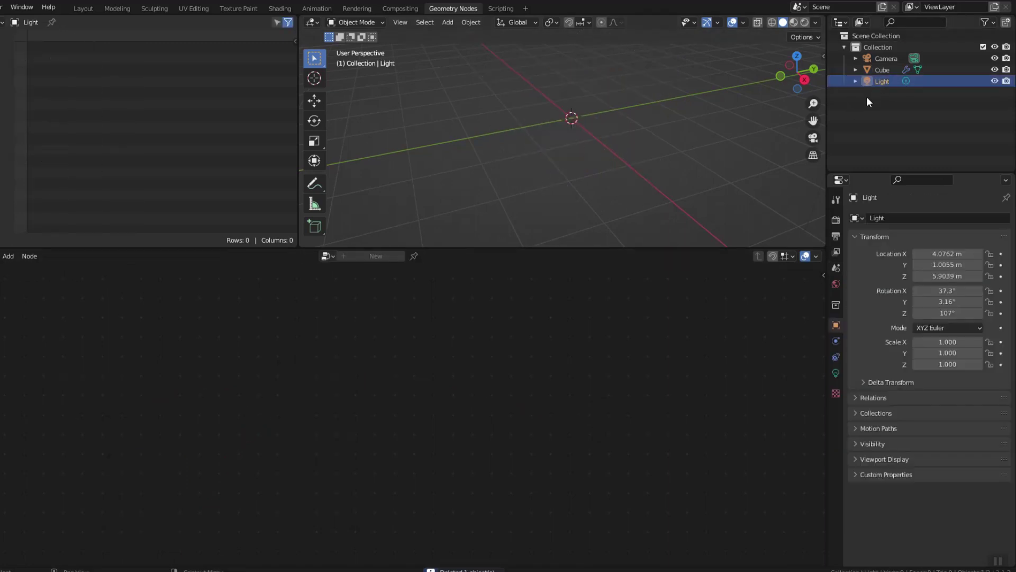
click(883, 71)
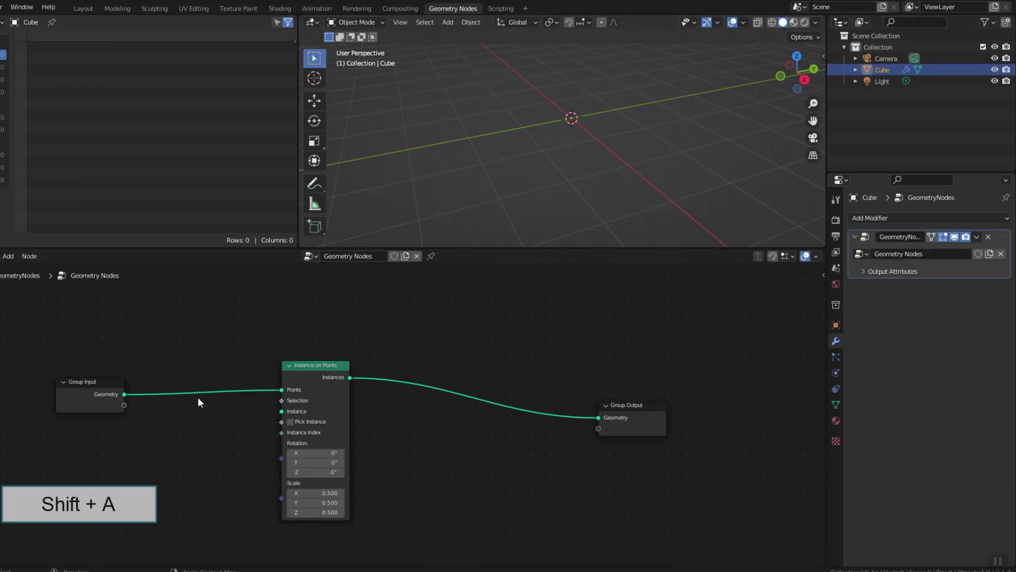
Add an Ico Sphere node with 3 subdivisions and connect its mesh to the Instance input of Instance on Points
key(shift+a)
click(141, 288)
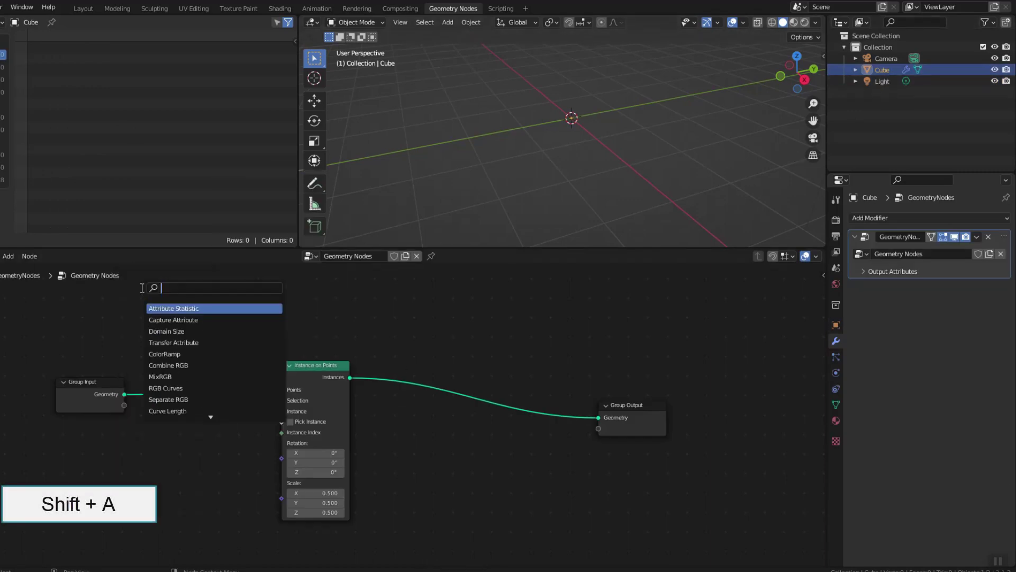
text(sphere)
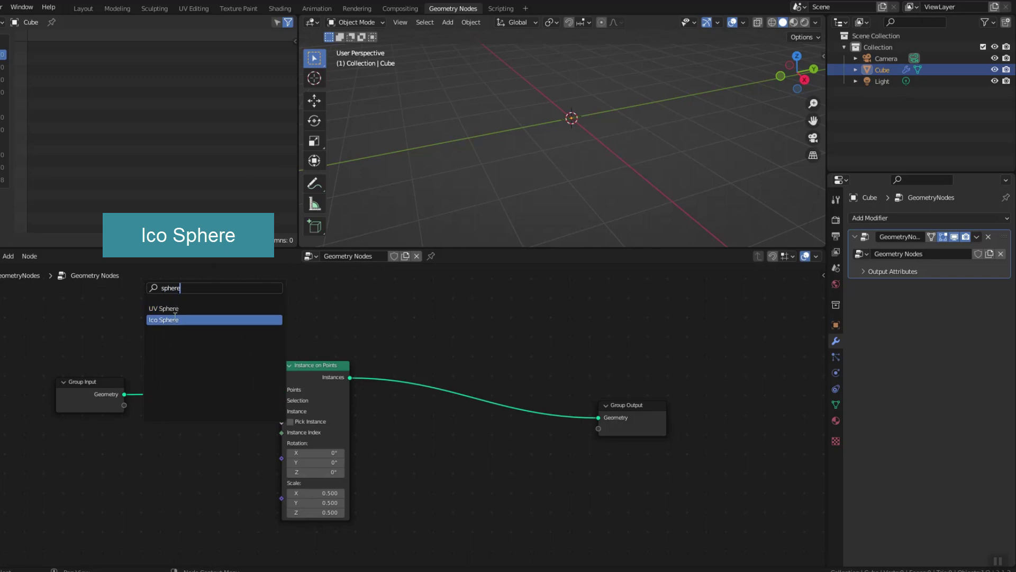
click(163, 320)
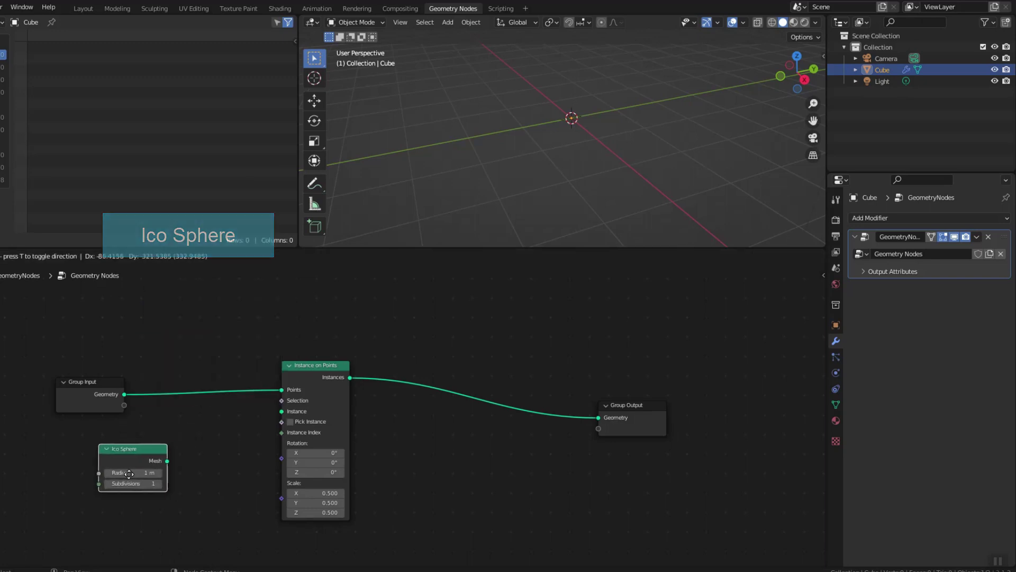
click(174, 476)
drag(168, 460, 283, 414)
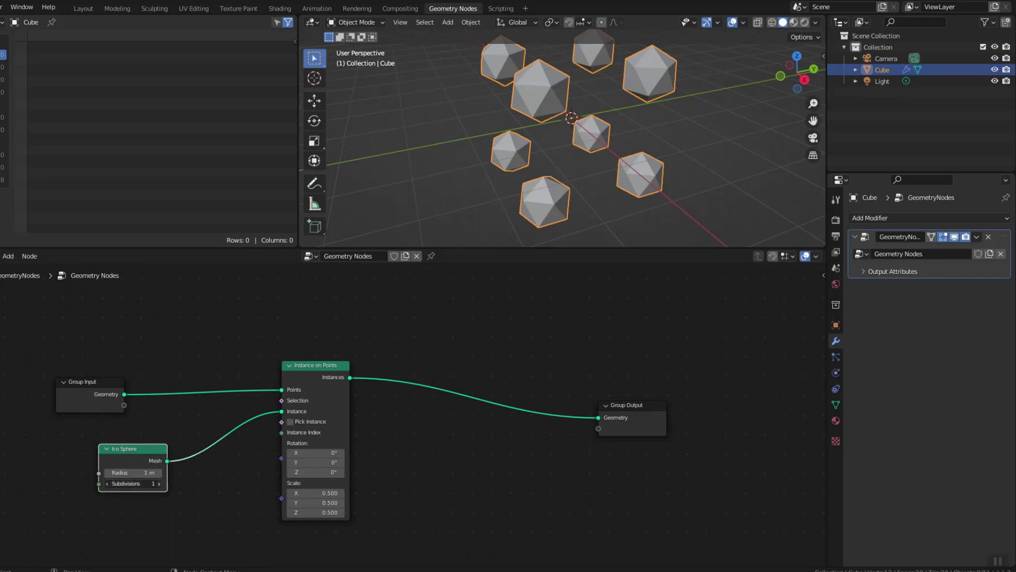
click(160, 484)
click(160, 484)
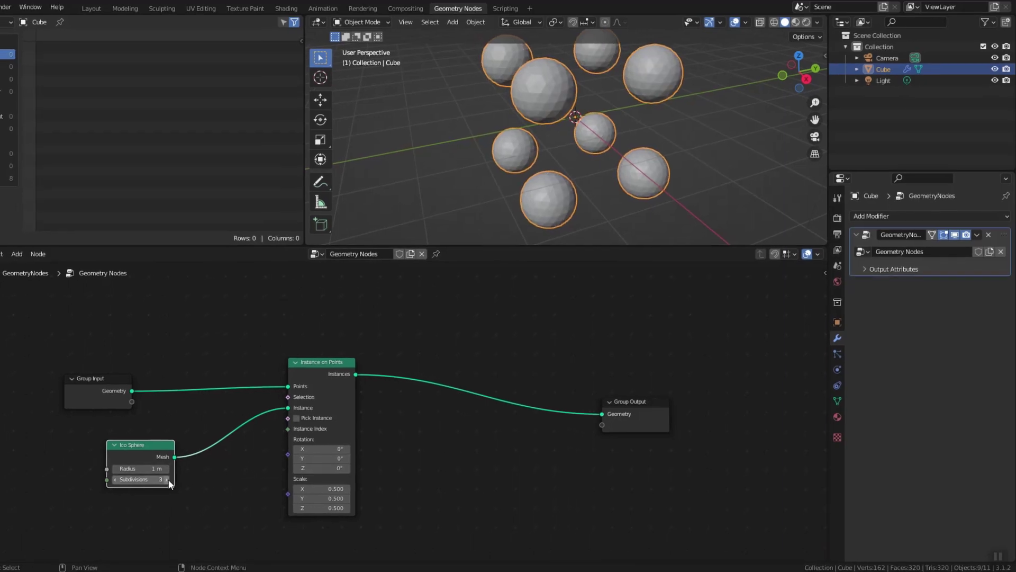
Insert a Set Shade Smooth node between Instance on Points and Group Output
click(26, 251)
text(Sm)
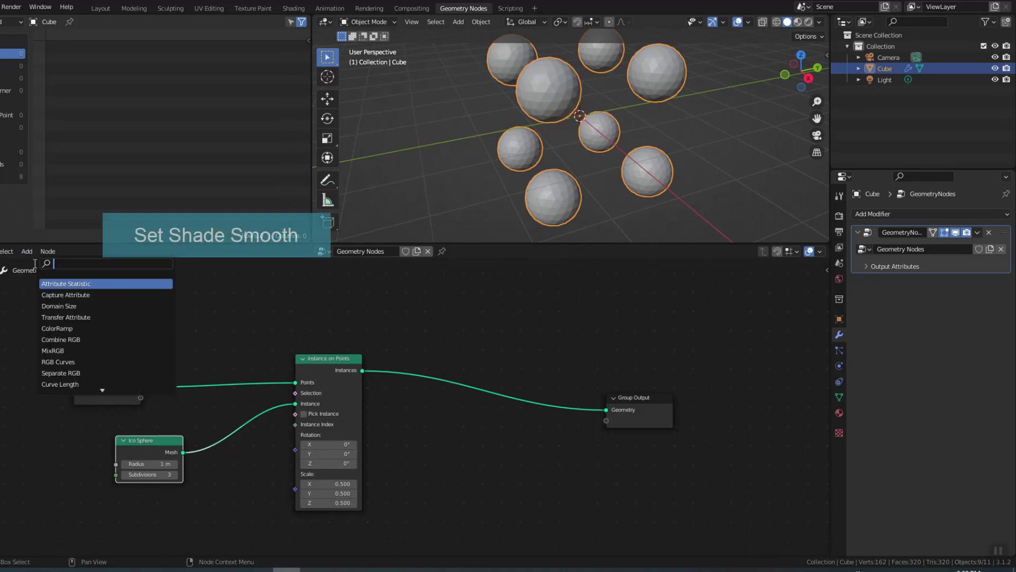
text(oo)
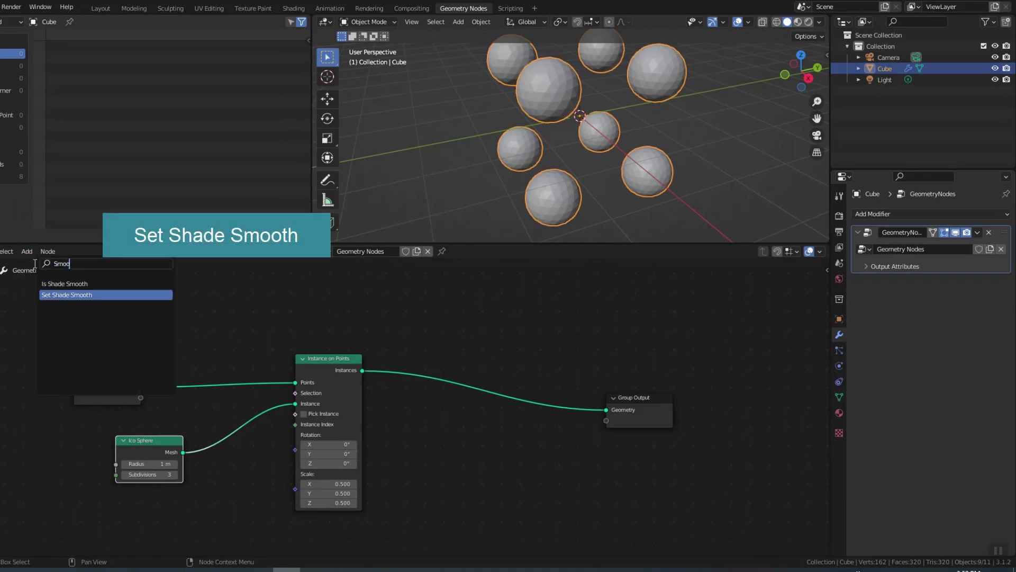
click(67, 295)
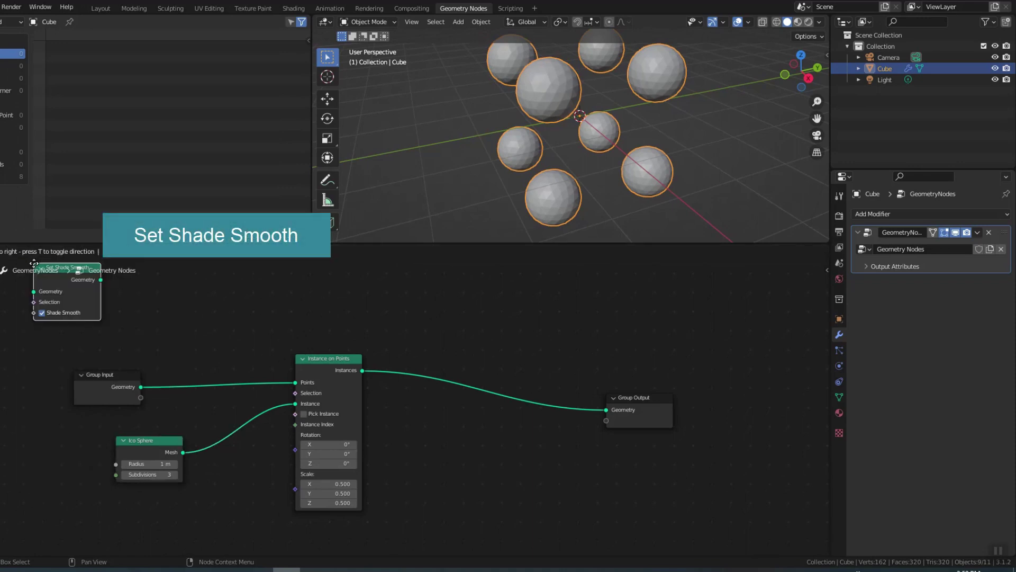
click(606, 392)
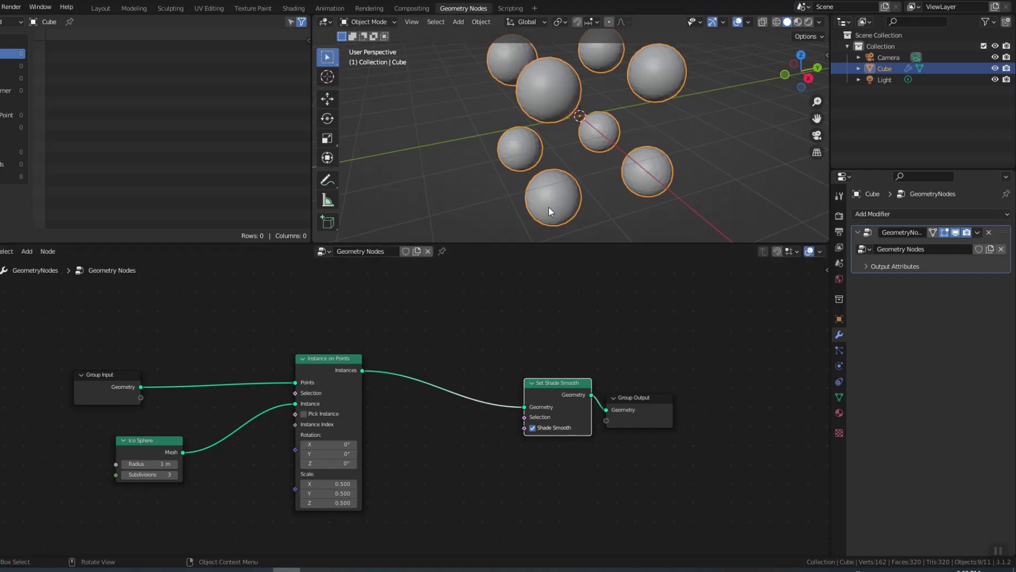
Set the Ico Sphere node to 4 subdivisions and a radius of 0.1 m
click(176, 474)
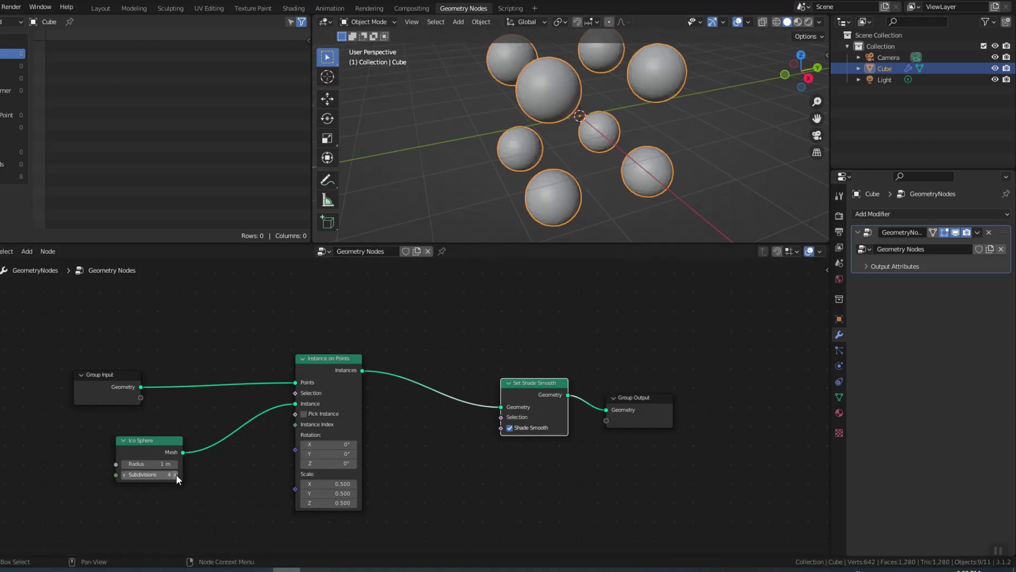
drag(154, 464, 122, 463)
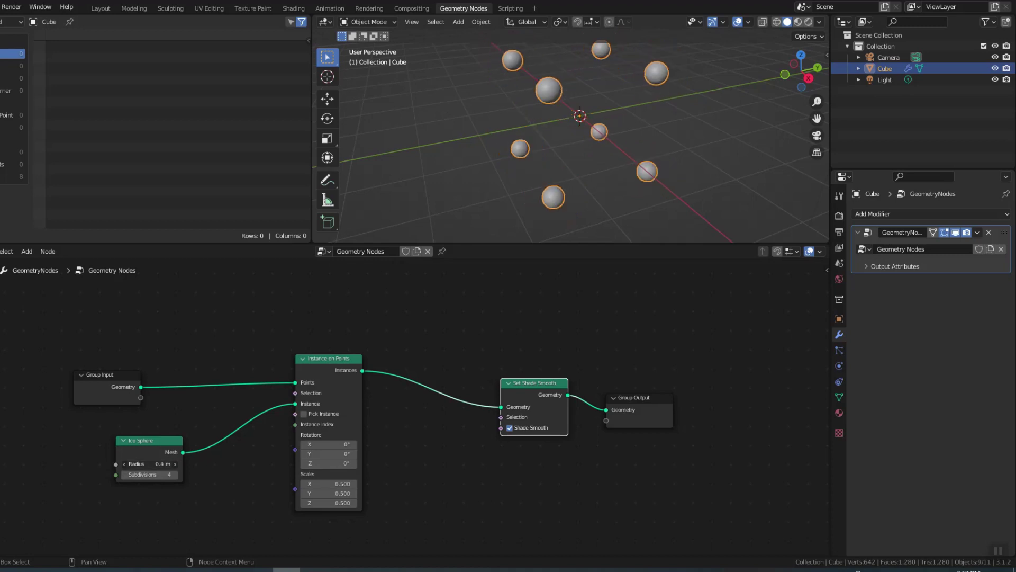
click(160, 465)
text(0.1)
key(Return)
middle_drag(588, 185, 579, 167)
click(579, 167)
drag(151, 440, 164, 442)
Add a Mesh to Curve node fed by the Group Input geometry and connect its curve to Group Output
key(shift+a)
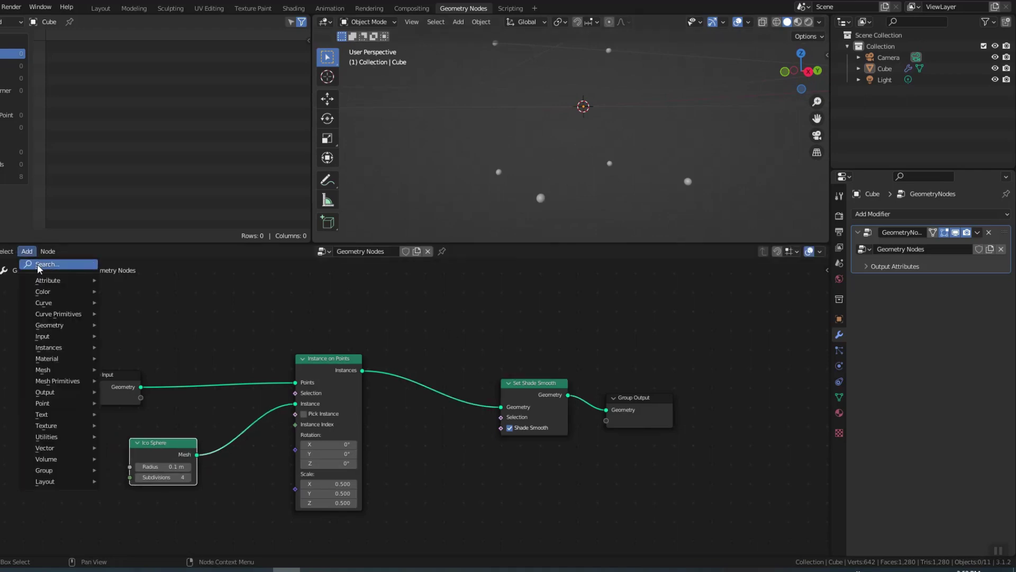
click(38, 264)
text(mesh to c)
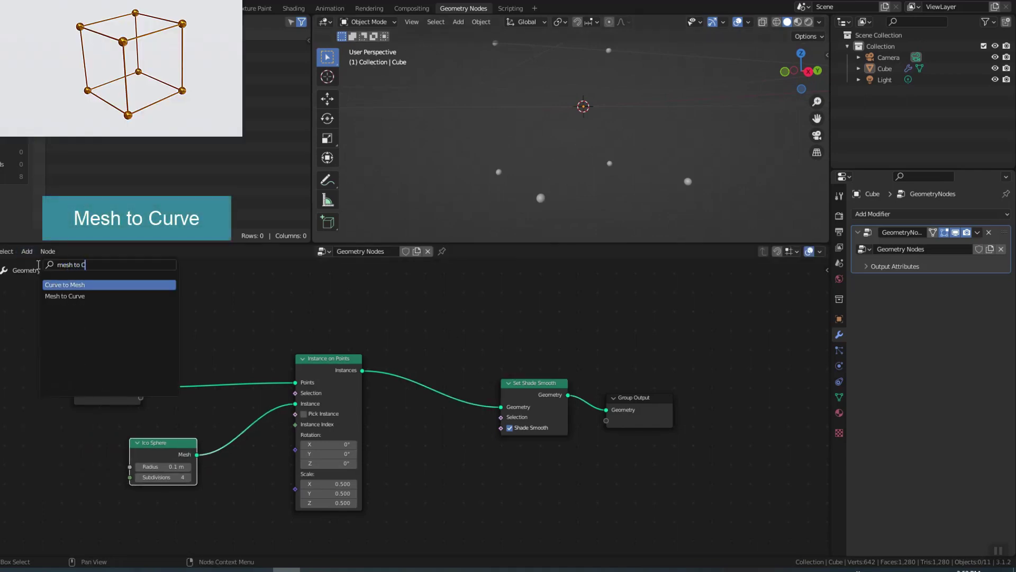
click(63, 296)
click(251, 301)
drag(112, 386, 218, 307)
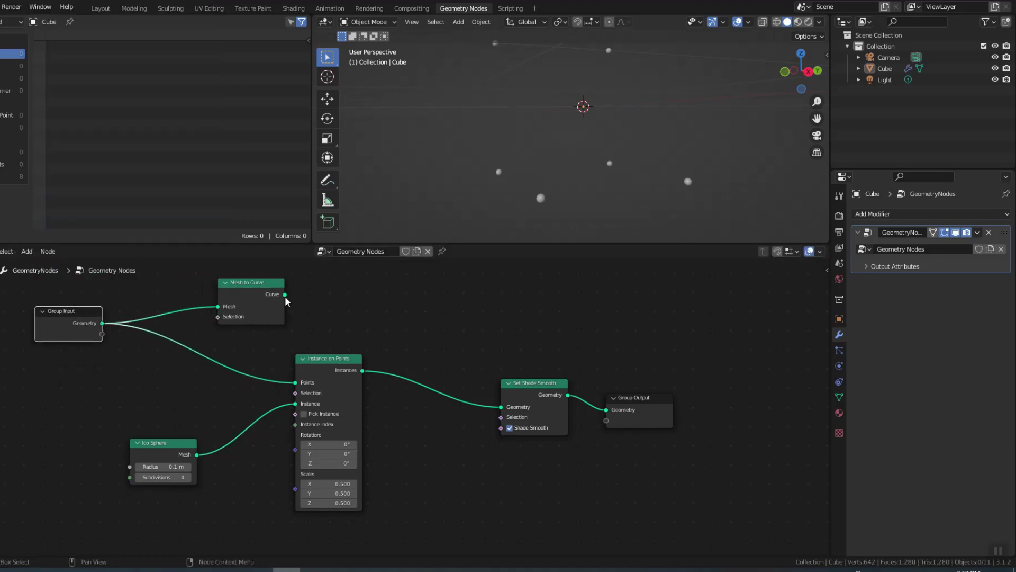
drag(285, 294, 679, 335)
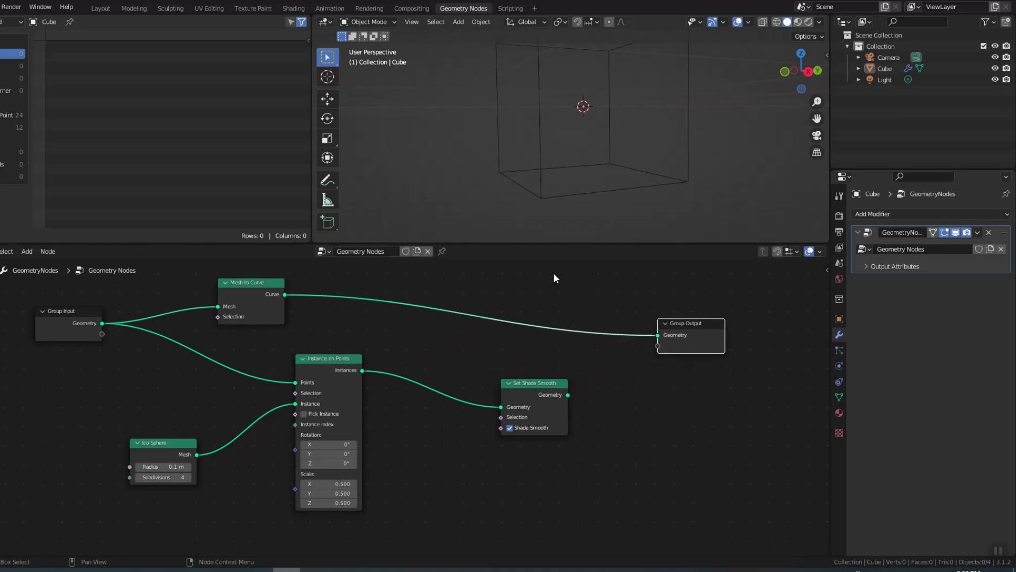
Insert a Curve to Mesh node between Mesh to Curve and Group Output
key(shift+a)
text(cur)
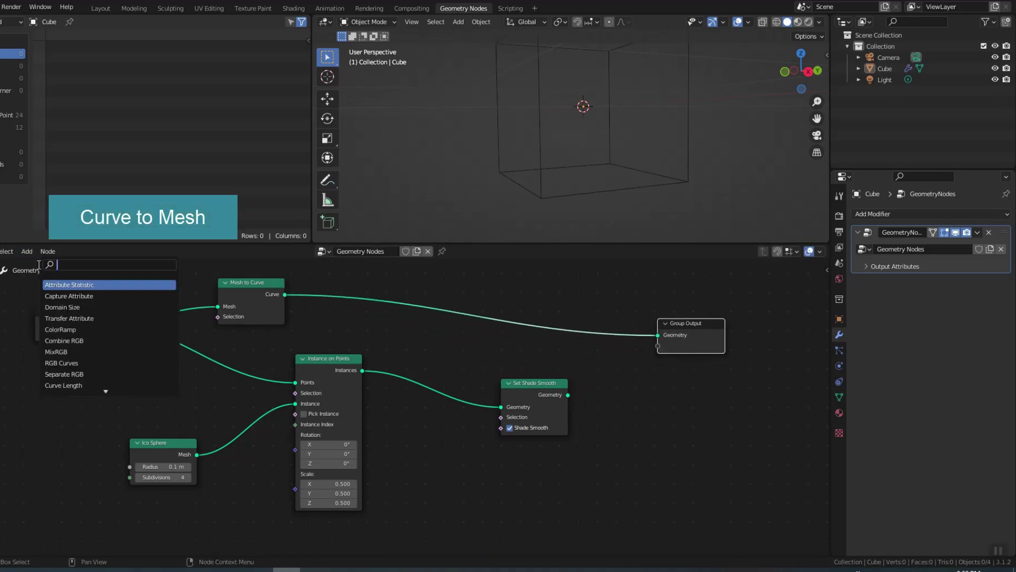
text(ve to)
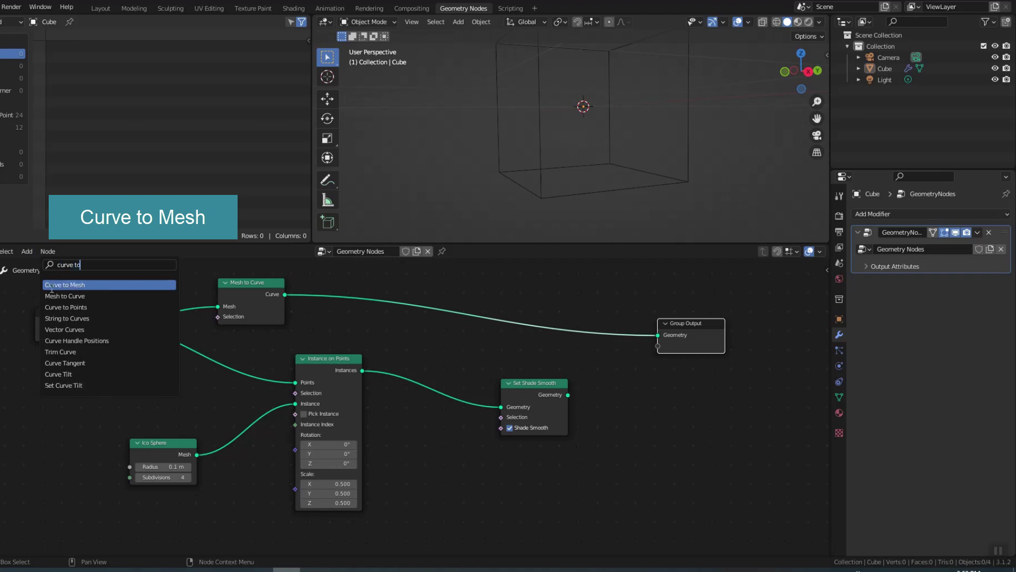
click(52, 288)
click(494, 287)
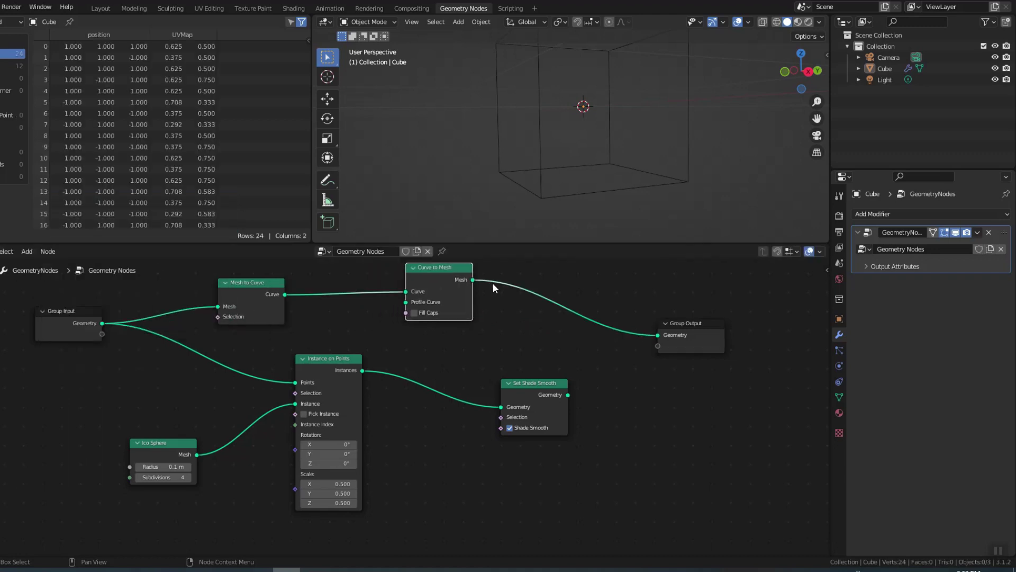
middle_drag(397, 365, 421, 399)
drag(443, 322, 441, 292)
Add a Curve Circle node and connect its curve to the Profile Curve input of Curve to Mesh
click(26, 251)
text(cur)
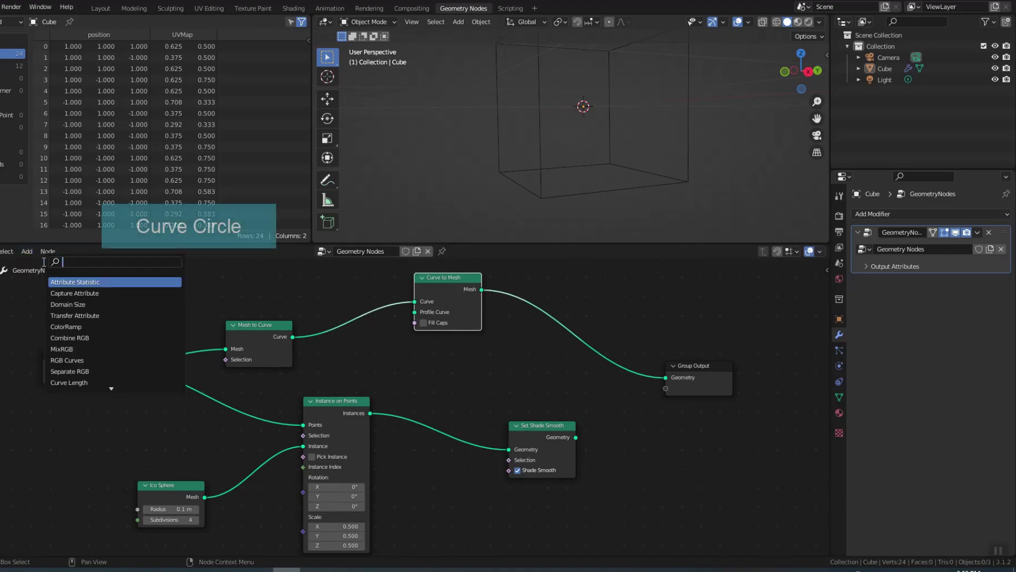
text(ve c)
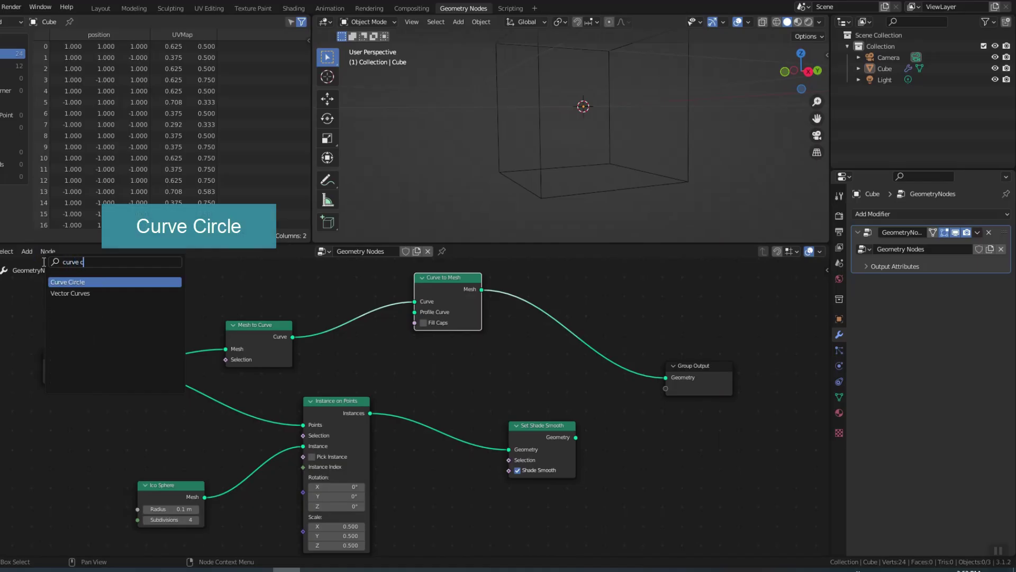
click(62, 281)
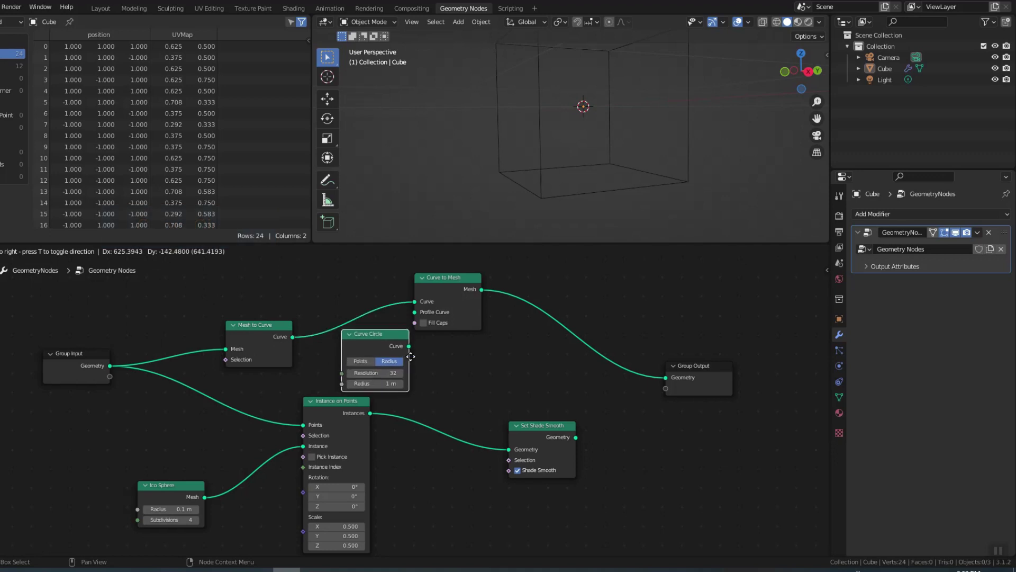
click(371, 338)
drag(470, 297, 538, 293)
drag(406, 348, 481, 309)
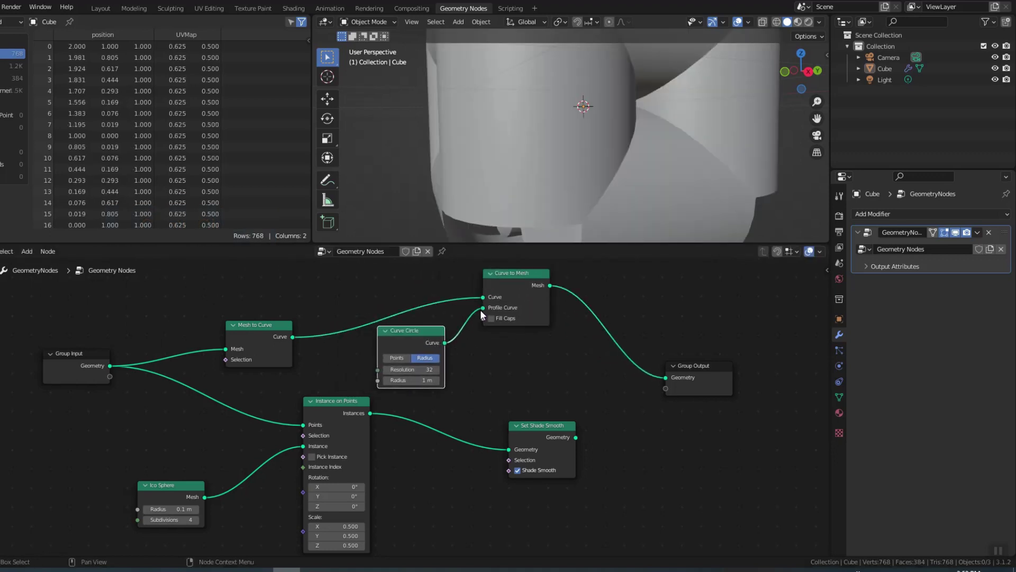
Set the Curve Circle node's radius to 0.01 m and its resolution to 8
click(428, 381)
text(0.01)
key(Return)
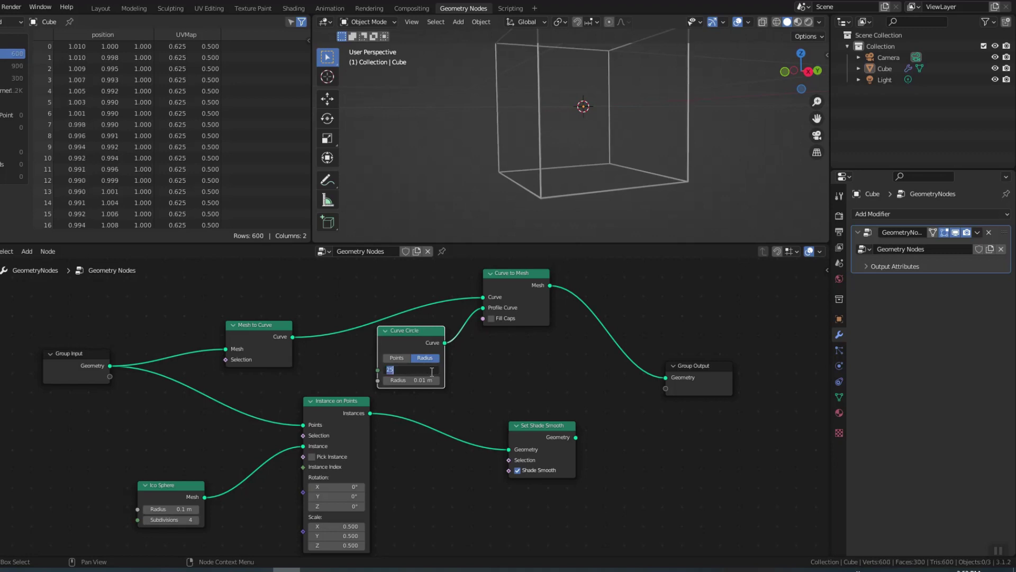
text(8)
key(Return)
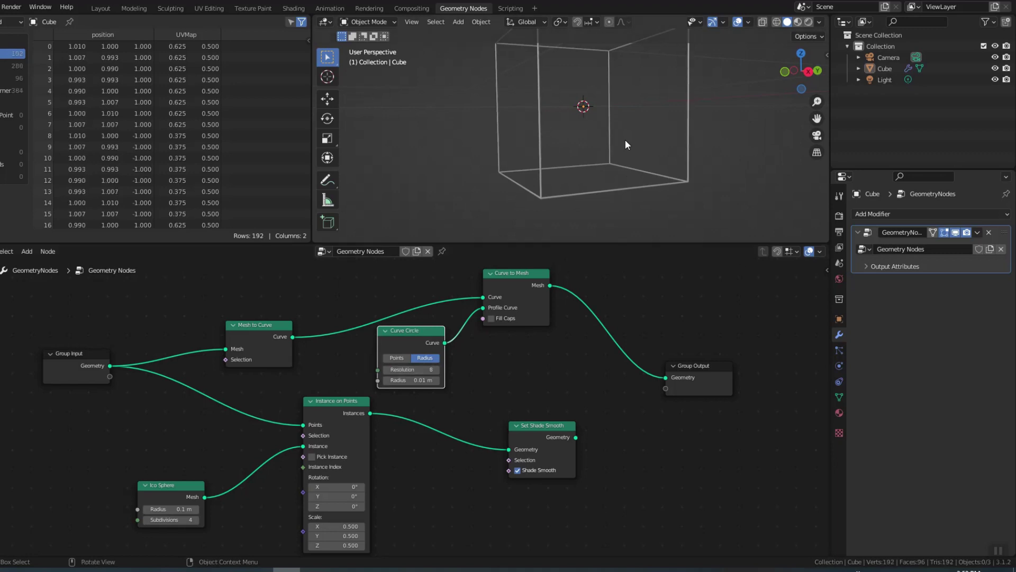
middle_drag(624, 138, 583, 173)
scroll(595, 153, up, 5)
scroll(585, 139, down, 4)
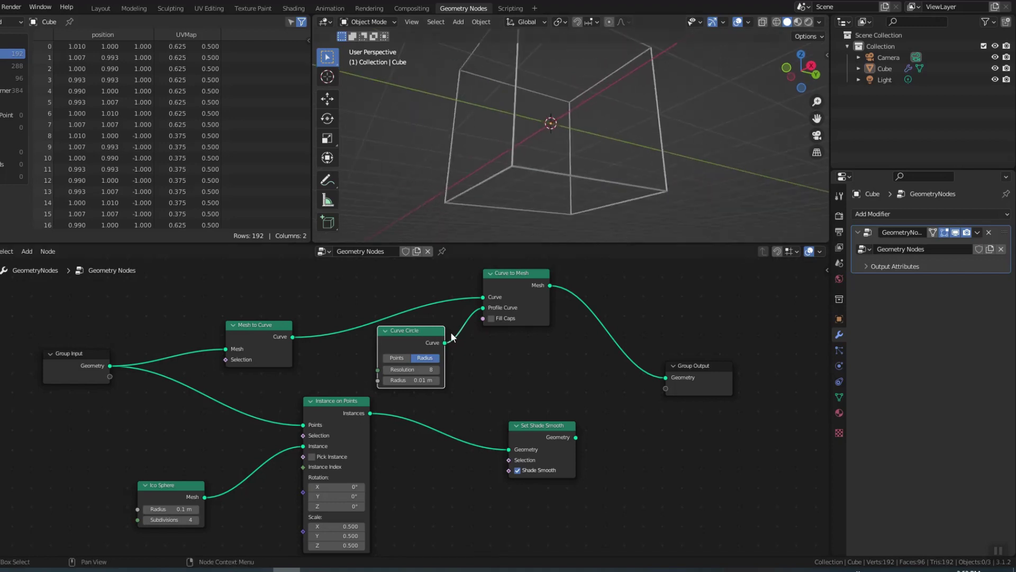
Insert a Join Geometry node on the link between Curve to Mesh and Group Output
click(28, 249)
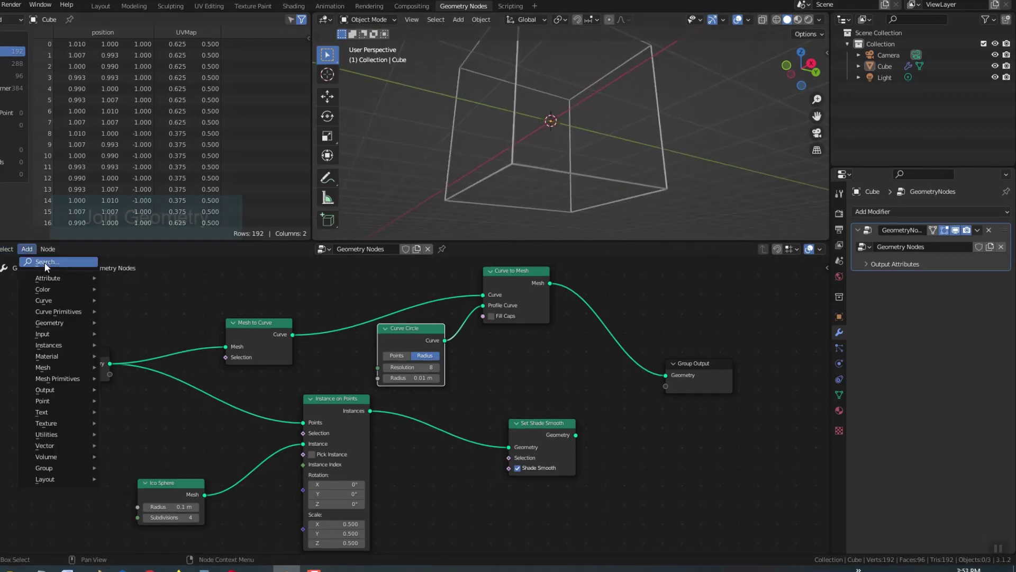
click(45, 264)
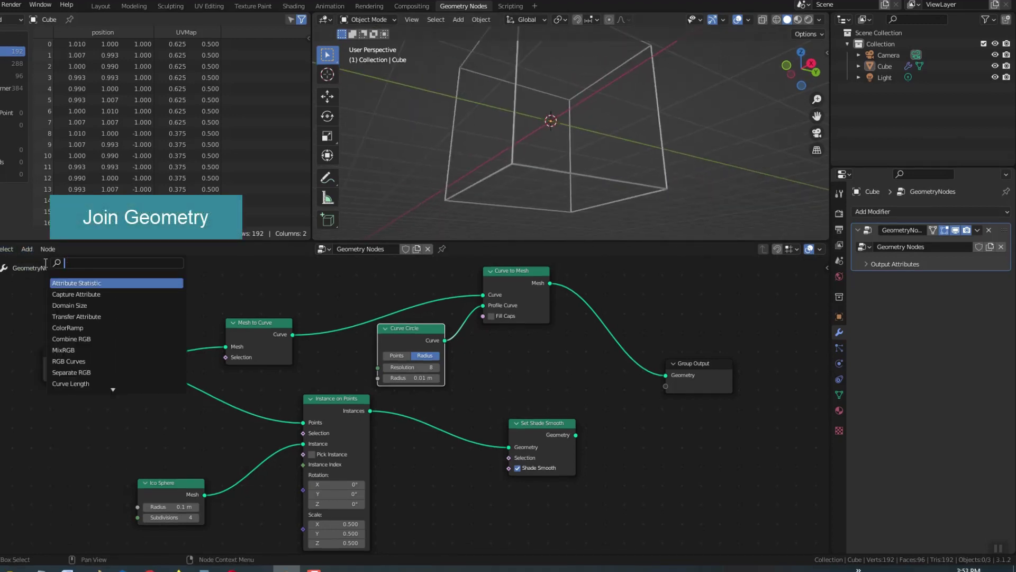
text(join)
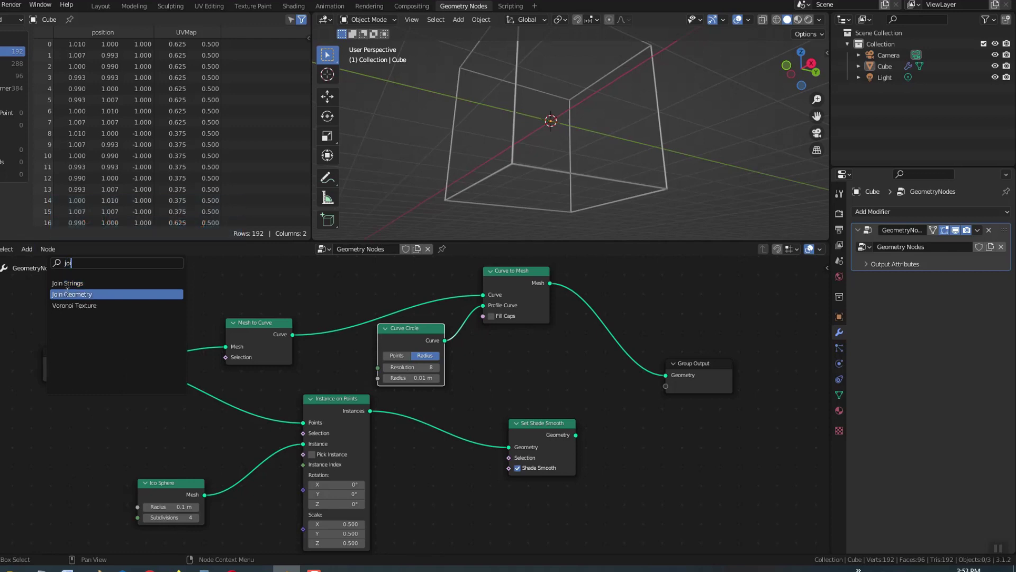
click(67, 292)
click(703, 388)
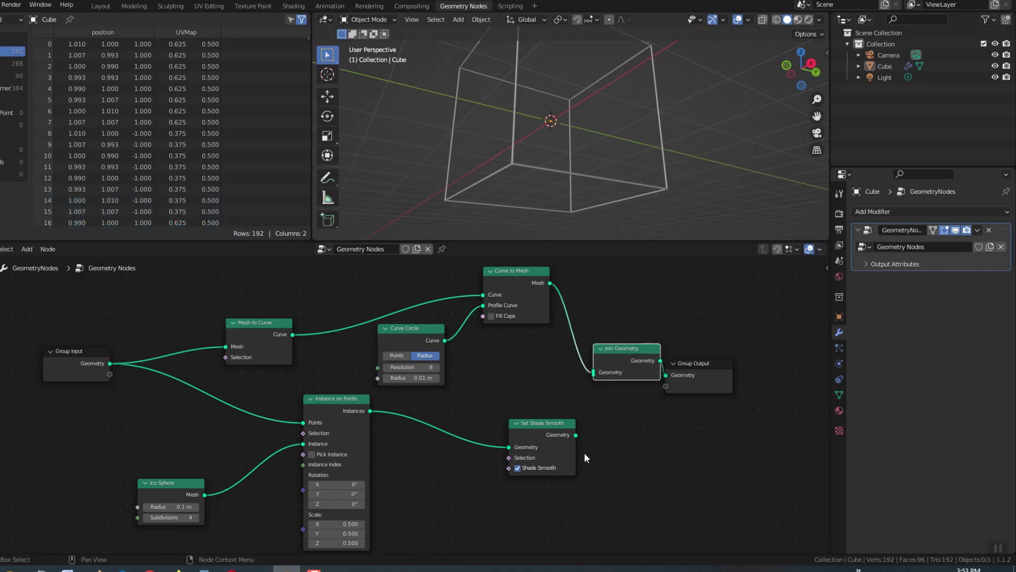
Connect the Set Shade Smooth geometry output to the Join Geometry input
click(548, 422)
drag(576, 435, 592, 374)
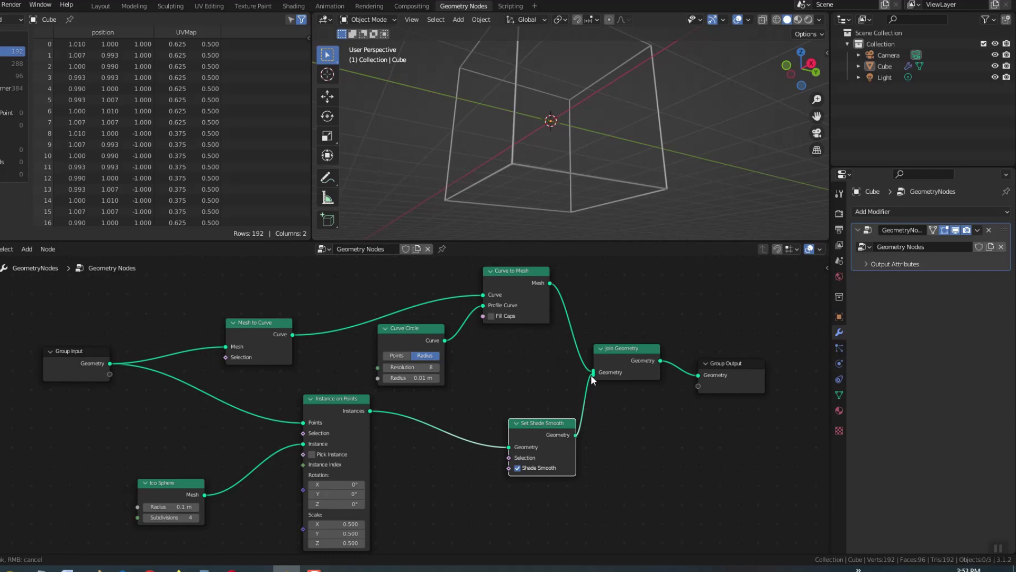
middle_drag(574, 197, 565, 186)
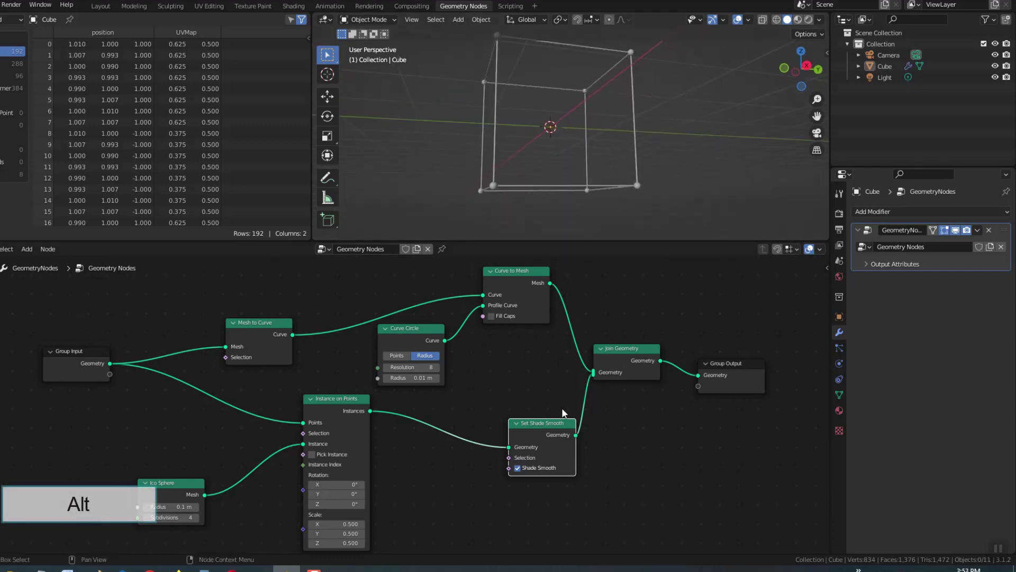
Relocate the Set Shade Smooth node between Join Geometry and Group Output, and shift the Mesh to Curve node slightly upward
alt+drag(543, 425, 692, 380)
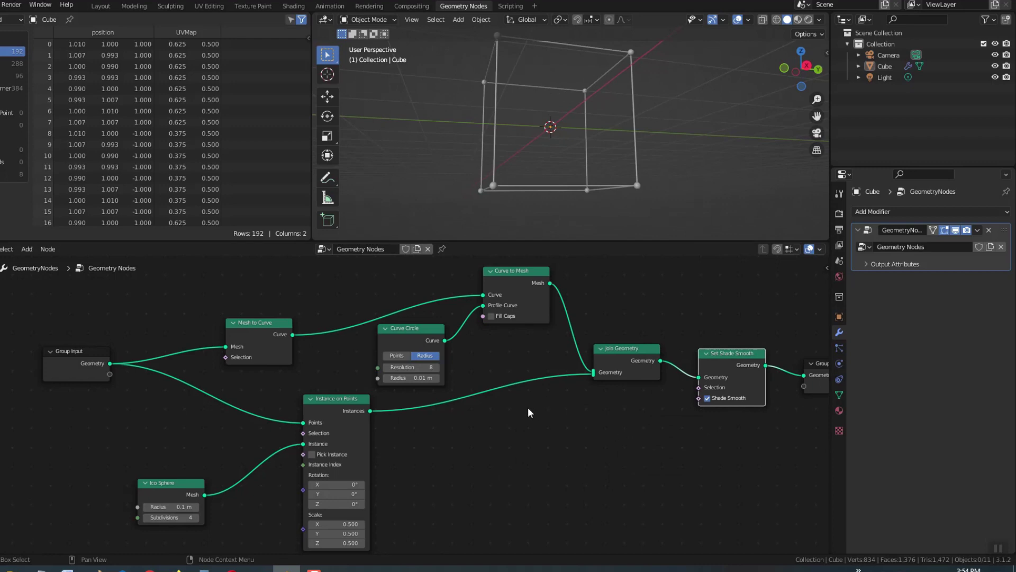
drag(255, 323, 253, 287)
mouse_move(609, 189)
middle_down()
mouse_move(611, 180)
mouse_move(586, 188)
mouse_move(607, 199)
mouse_move(599, 191)
middle_up()
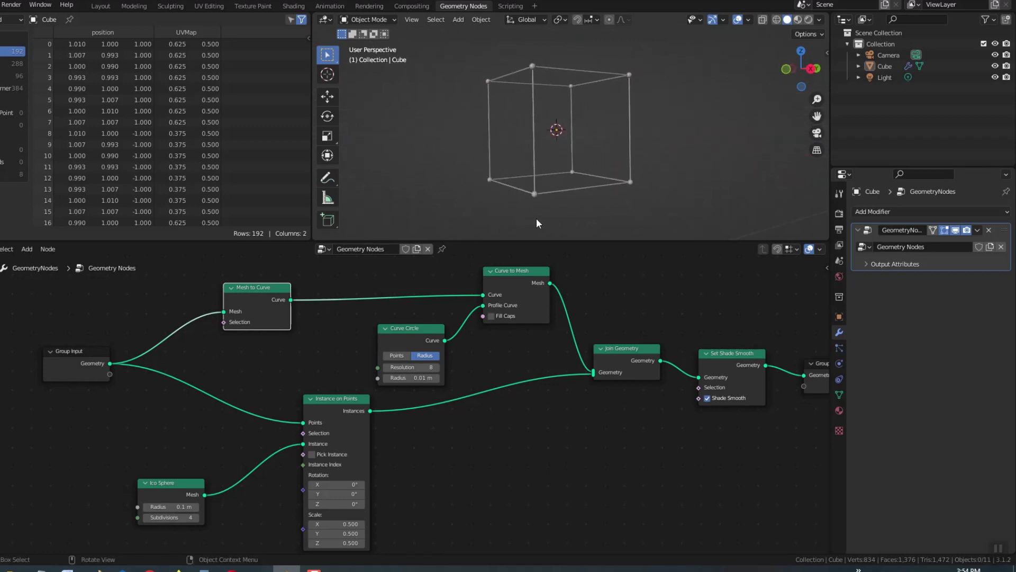
Expose the Ico Sphere and Curve Circle radii as group inputs named Sphere Radius and Cylinder Radius
drag(170, 482, 110, 375)
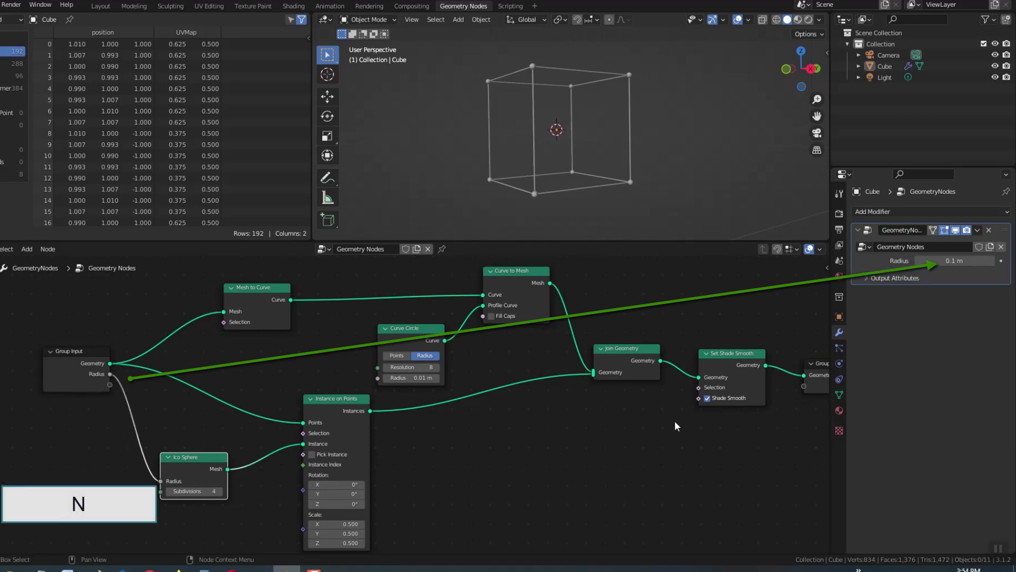
key(n)
click(823, 350)
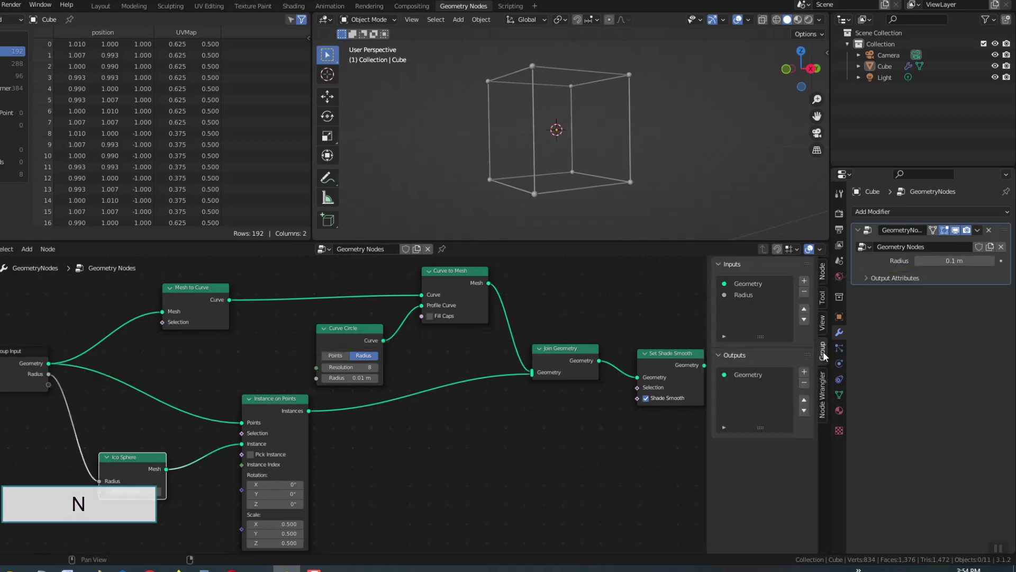
click(745, 294)
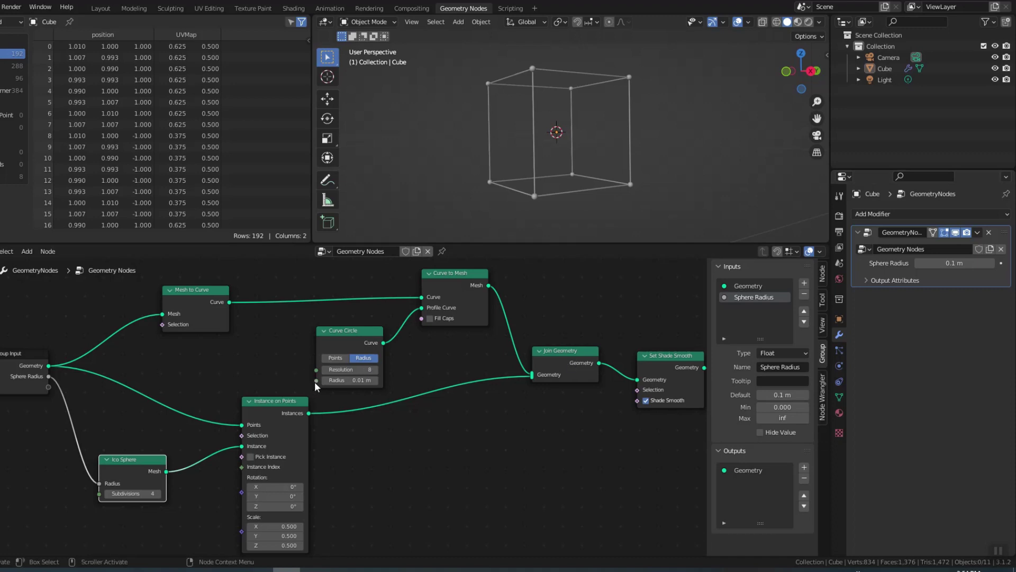
drag(317, 380, 48, 386)
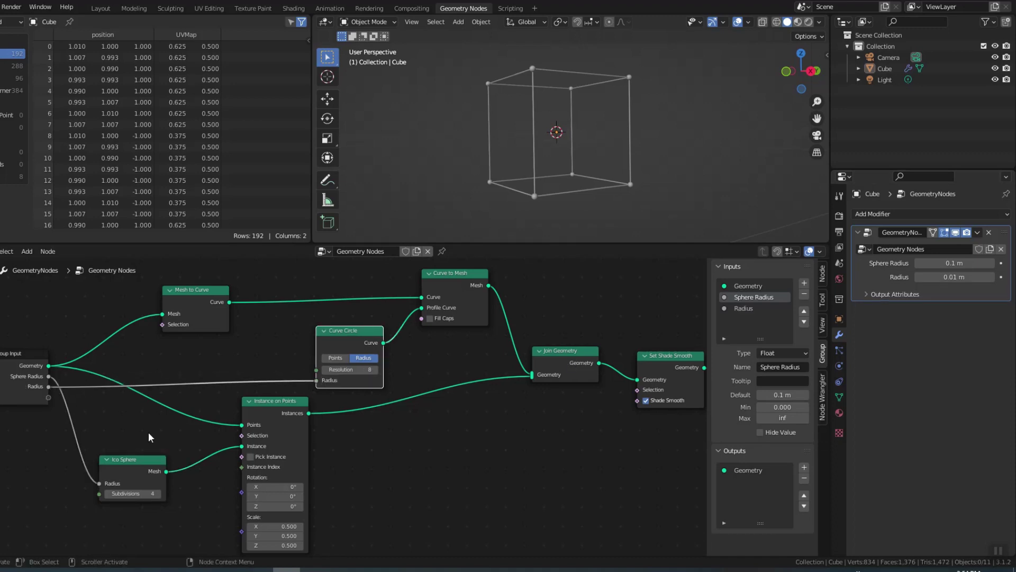
click(746, 309)
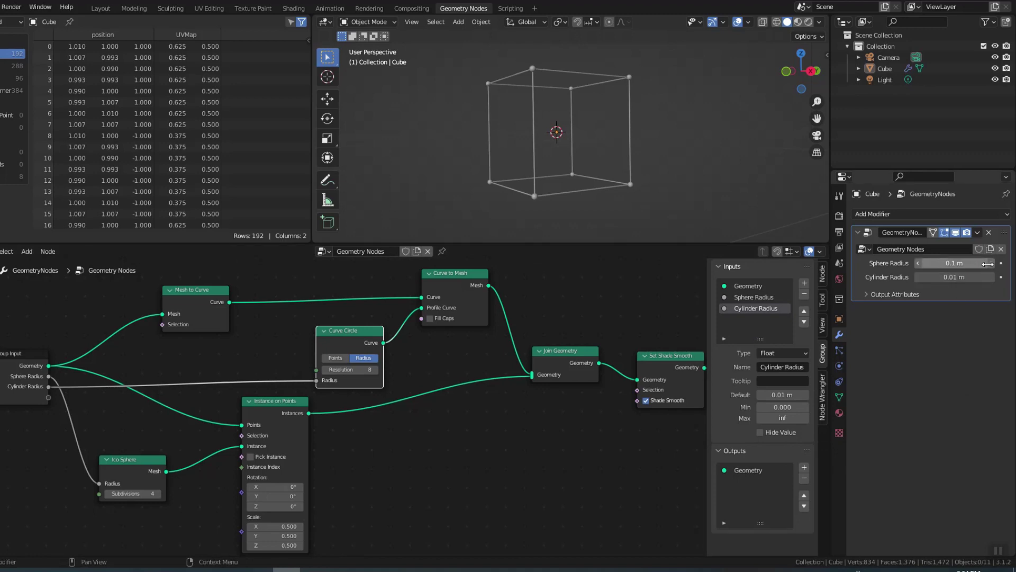
Try a Sphere Radius of about 0.16 m and a Cylinder Radius of about 0.07 m on the modifier, resetting both to their defaults
key(BackSpace)
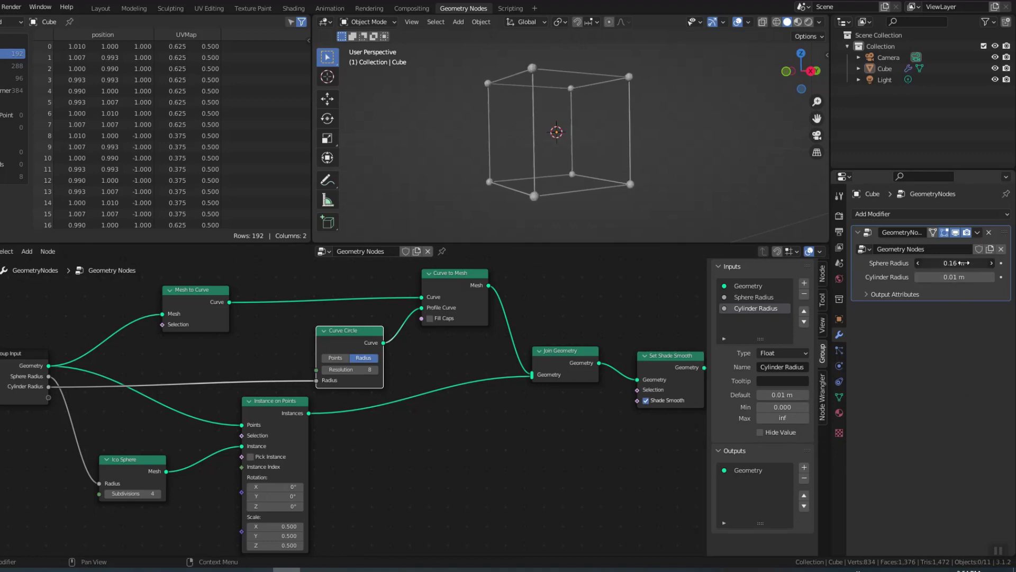
mouse_move(964, 263)
mouse_down()
mouse_move(955, 263)
mouse_move(974, 277)
mouse_up()
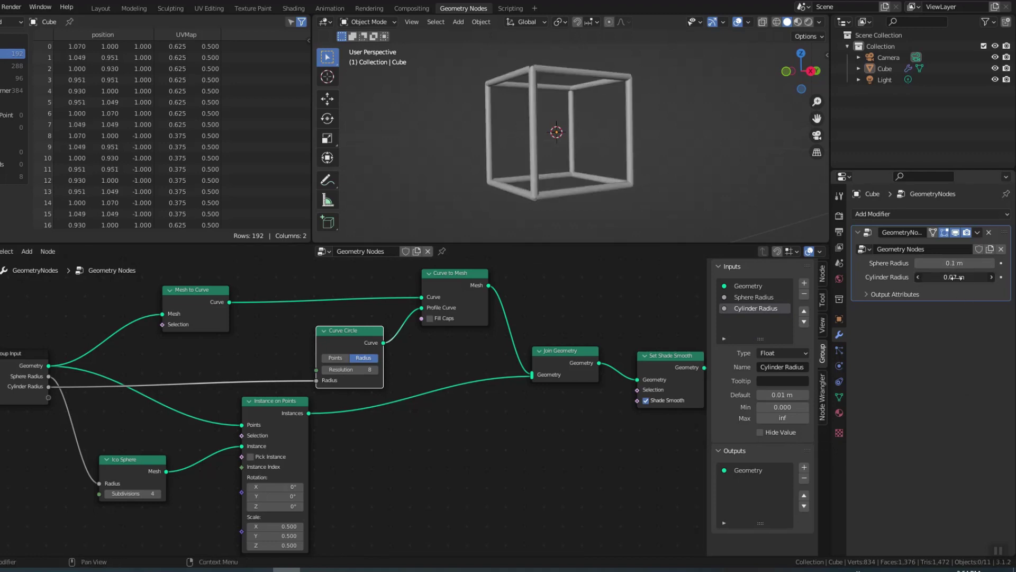
key(BackSpace)
key(n)
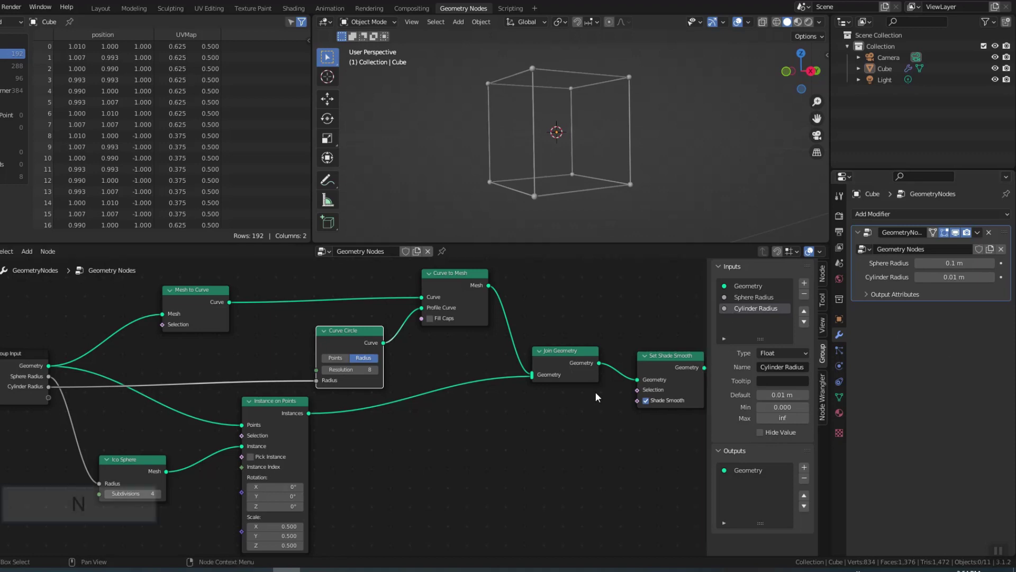
key(n)
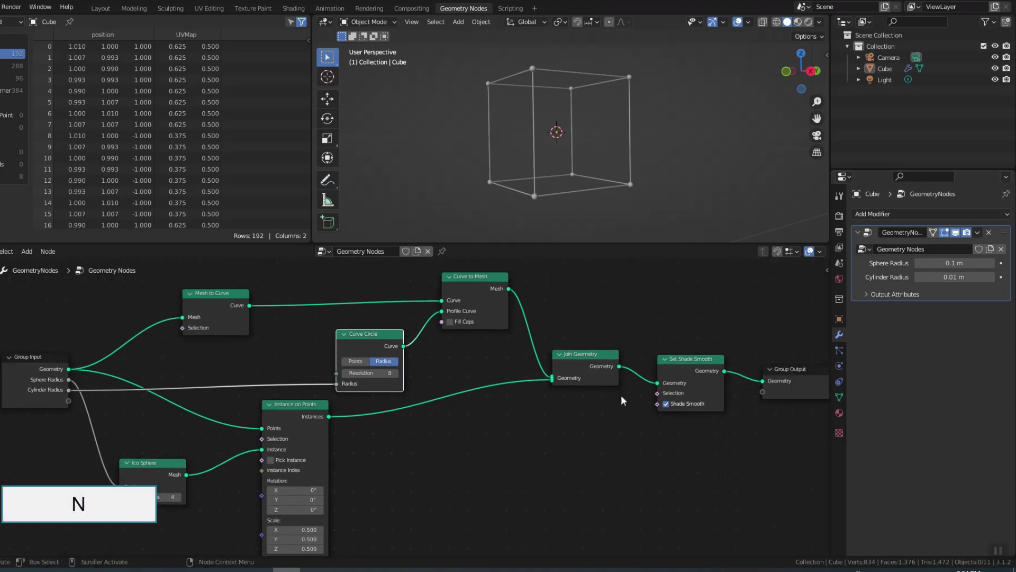
Give the cube's existing material an orange base color, a roughness of 0.051 and a metallic value of 0.929
click(838, 412)
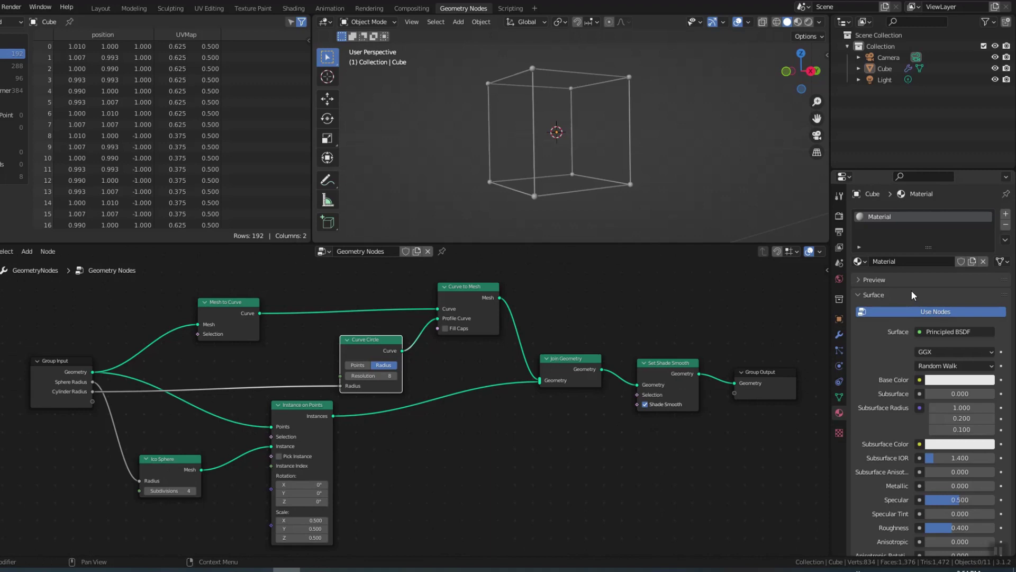
click(949, 379)
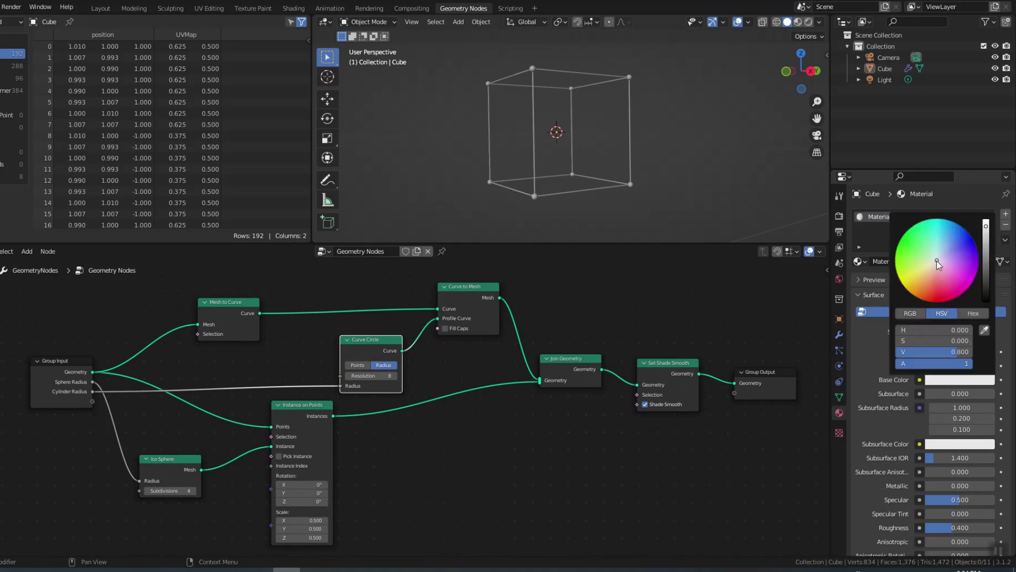
click(915, 288)
scroll(939, 480, down, 2)
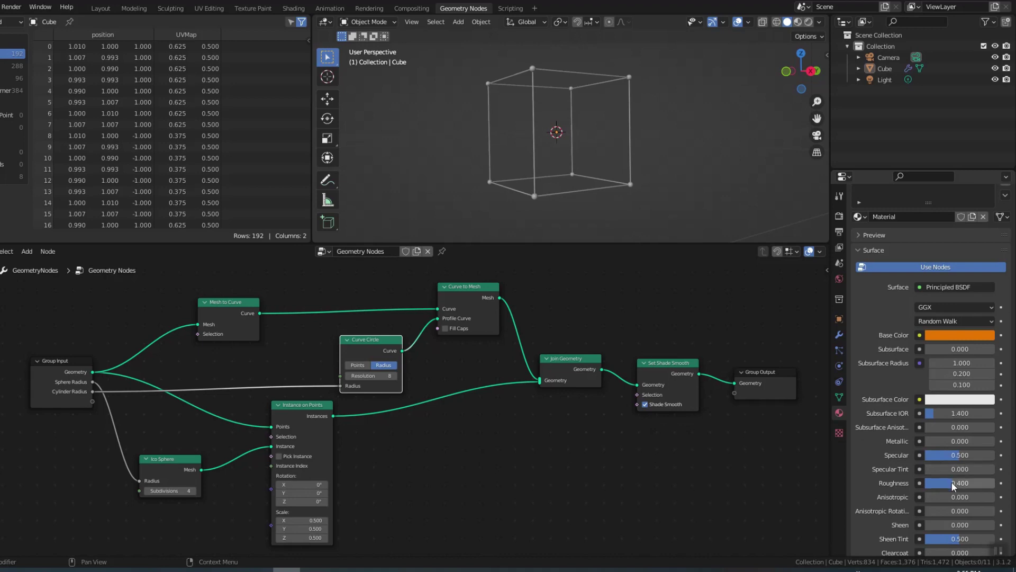
drag(952, 482, 937, 482)
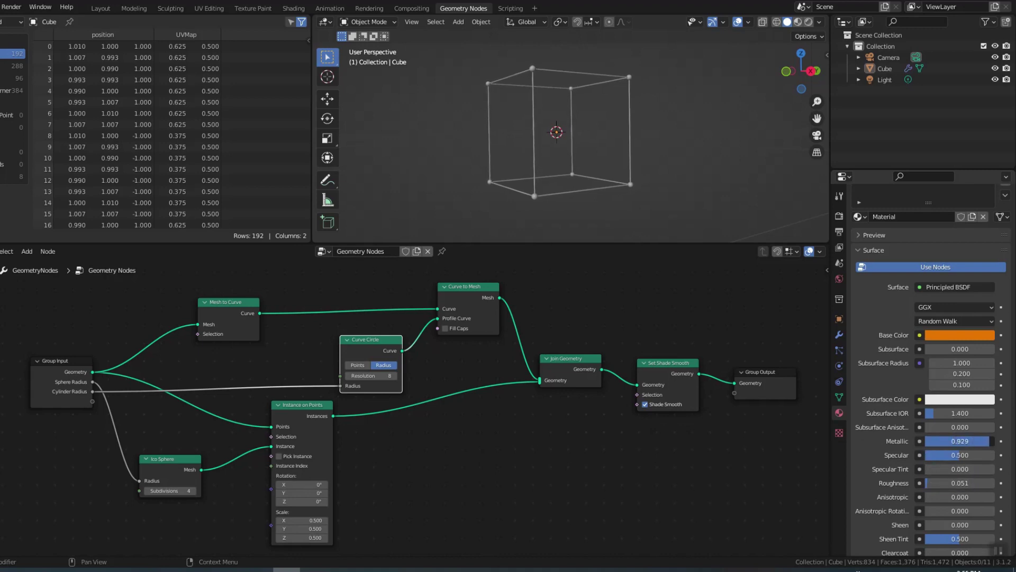
Add a second material slot to the cube with a new material and give it a blue base color
scroll(1014, 229, up, 2)
click(1005, 215)
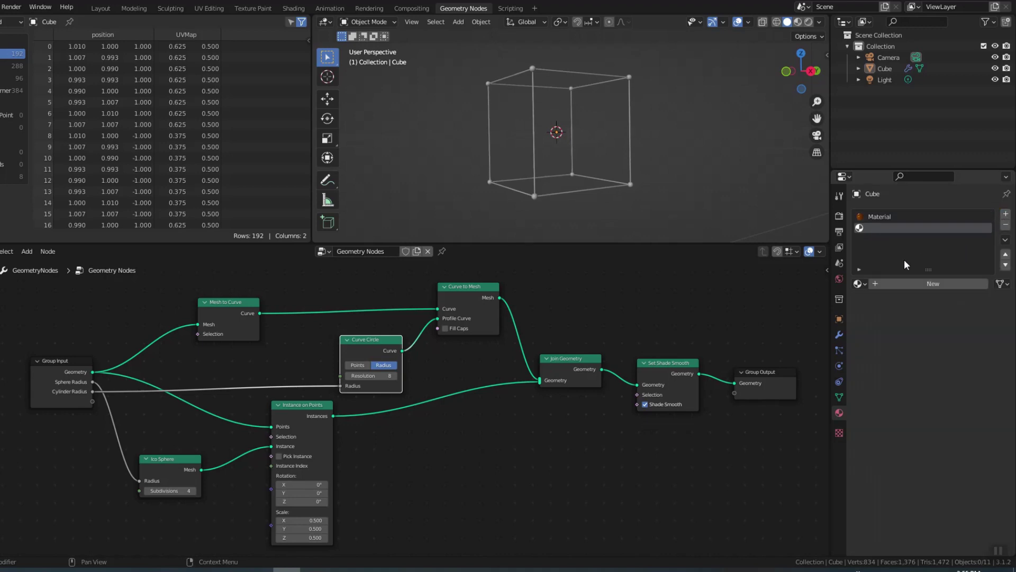
click(912, 283)
click(941, 405)
drag(939, 285, 958, 257)
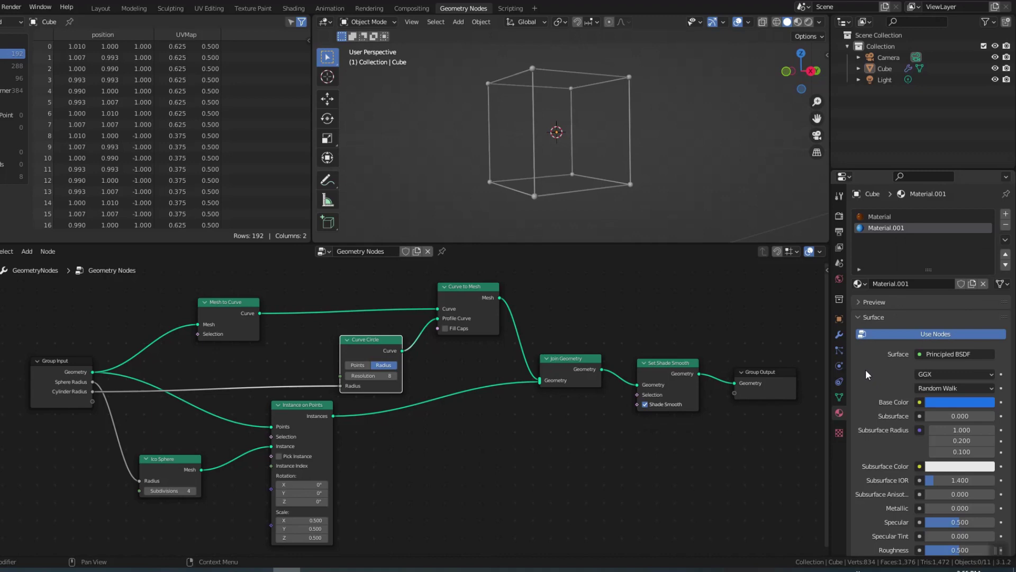
Insert a Set Material node between Instance on Points and Join Geometry, and assign it Material.001
click(28, 251)
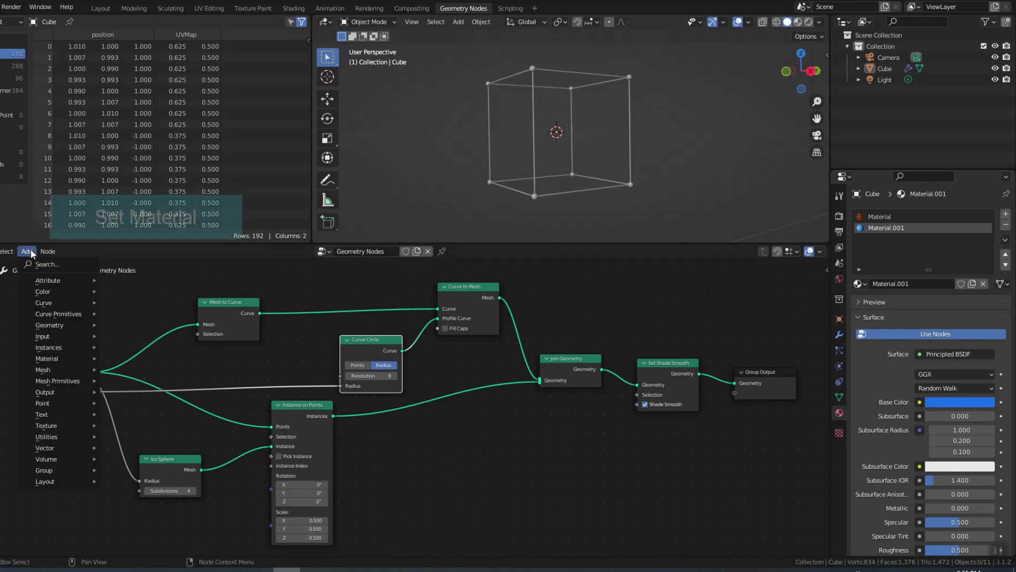
text(set)
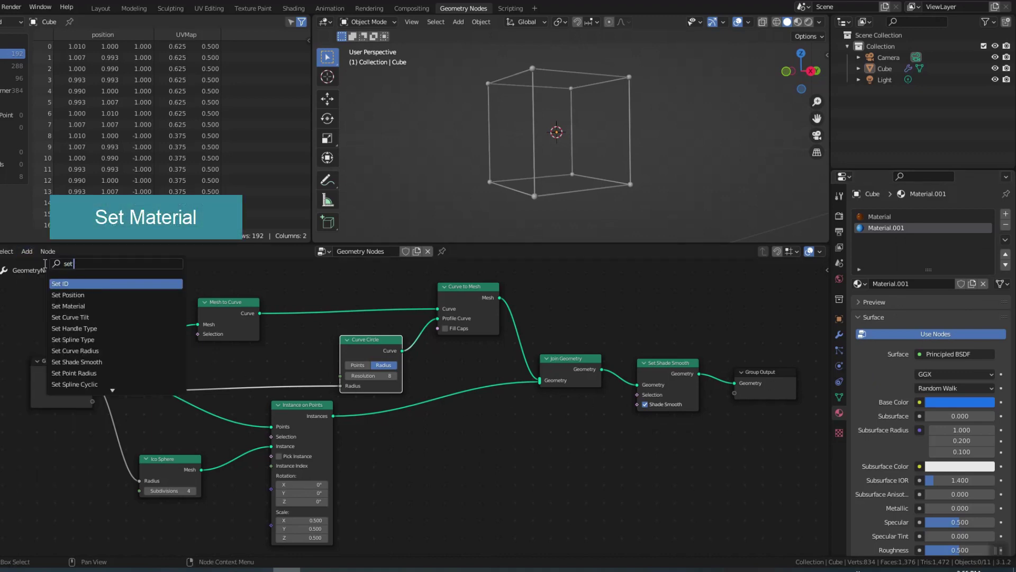
text( mat)
key(Return)
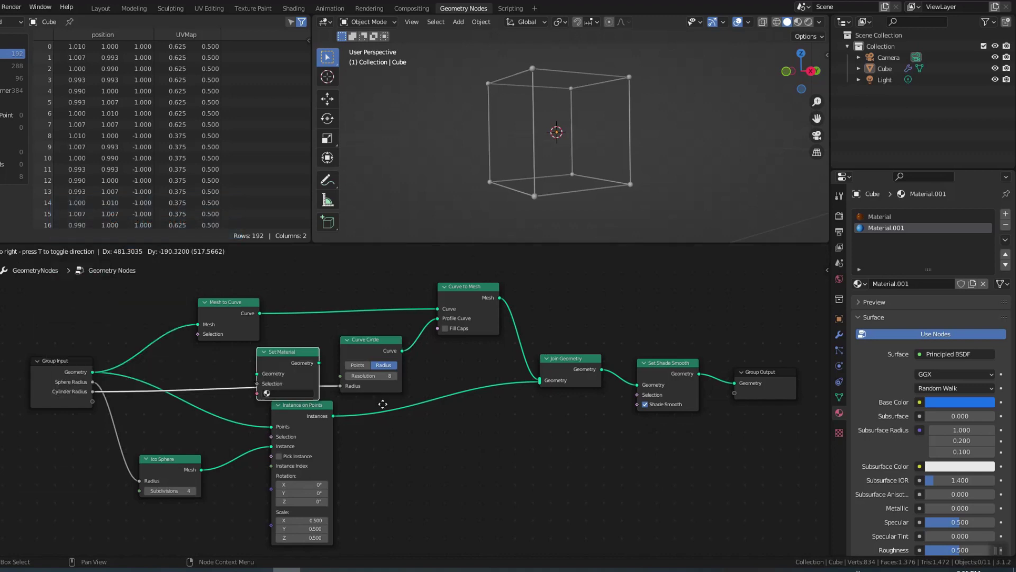
click(567, 430)
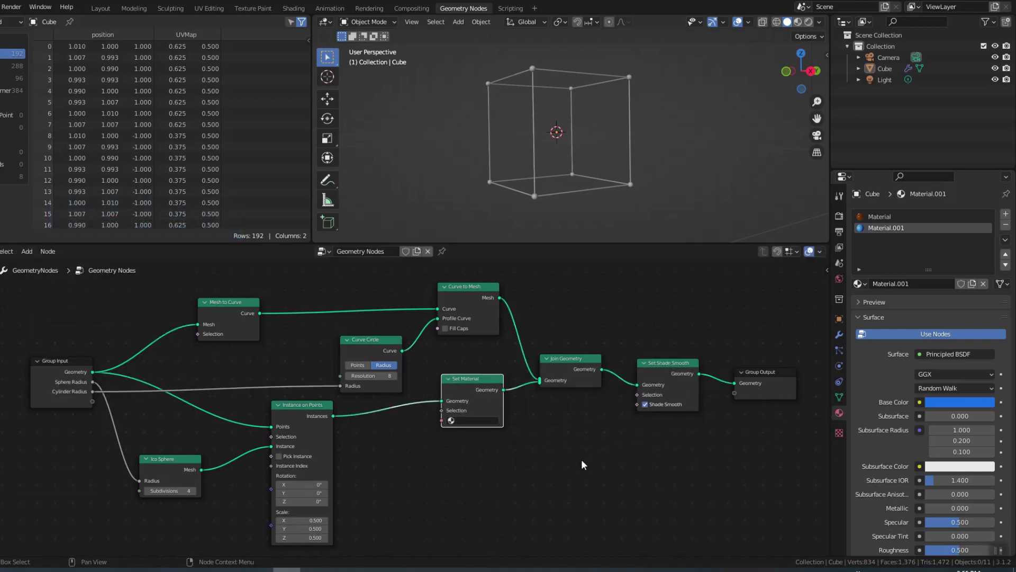
middle_drag(582, 465, 509, 462)
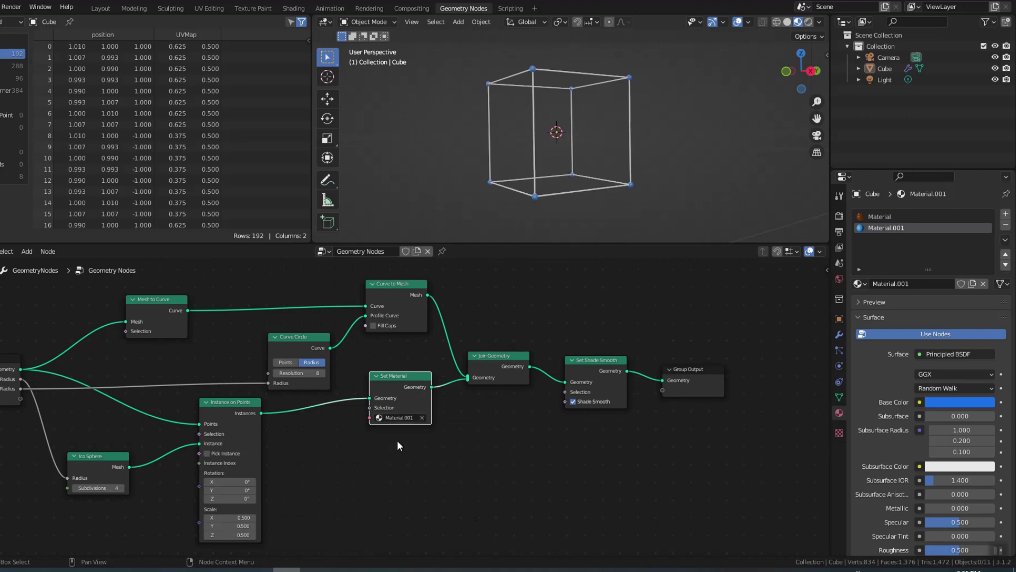
Duplicate the Set Material node onto the link between Curve to Mesh and Join Geometry, and assign the copy the orange material named Material
key(shift+d)
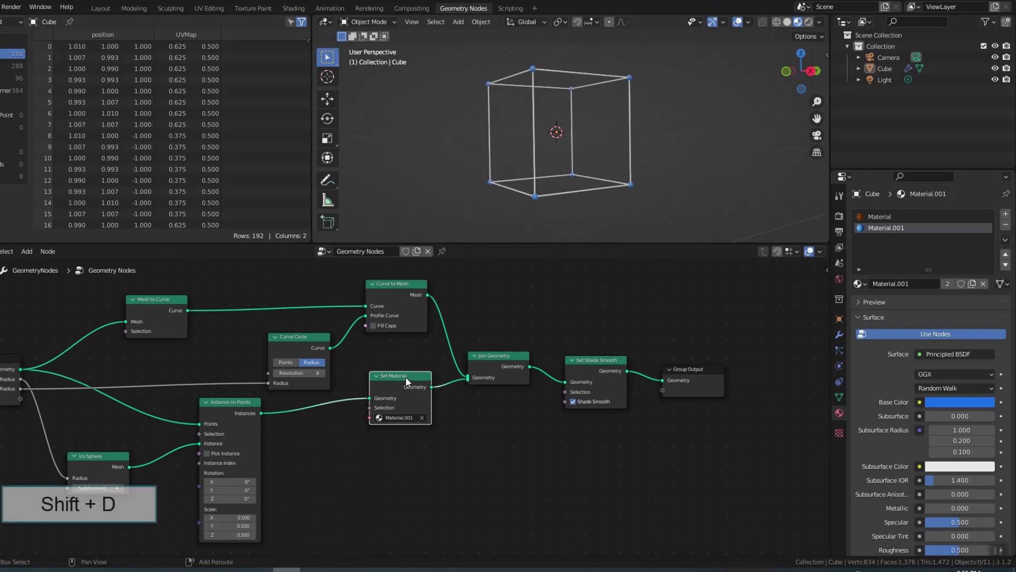
click(498, 313)
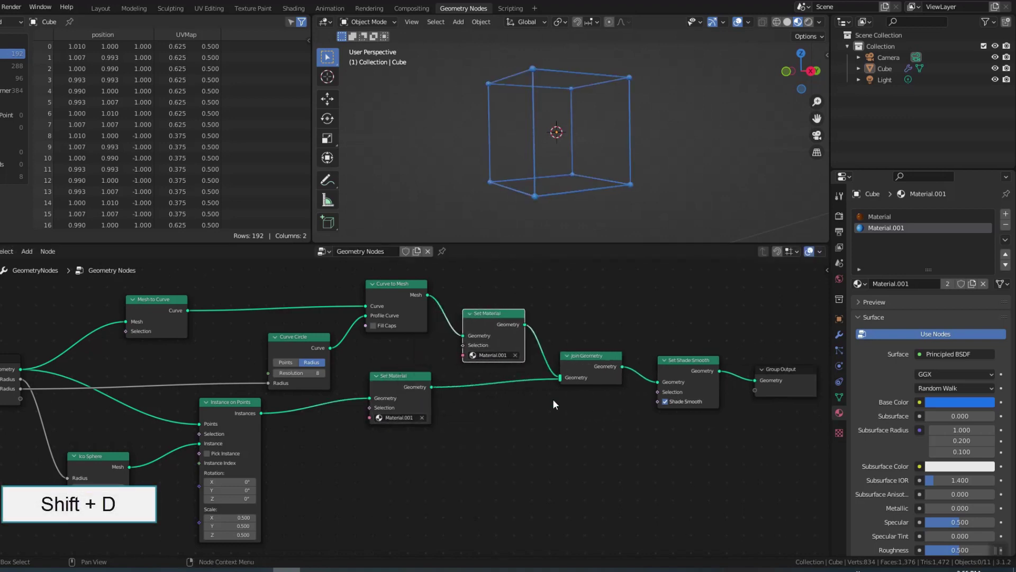
click(507, 355)
click(498, 370)
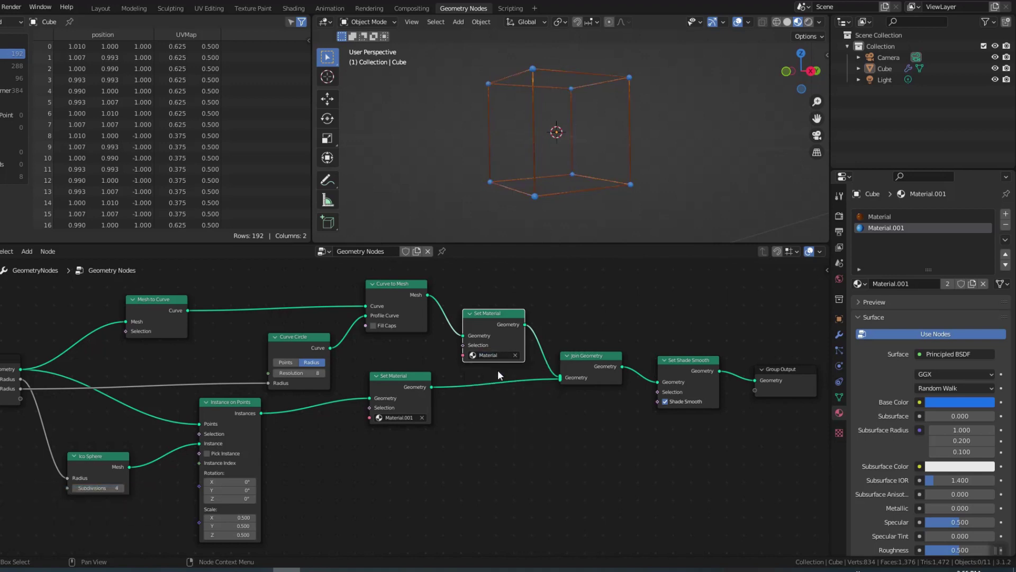
ctrl+scroll(632, 444, right, 5)
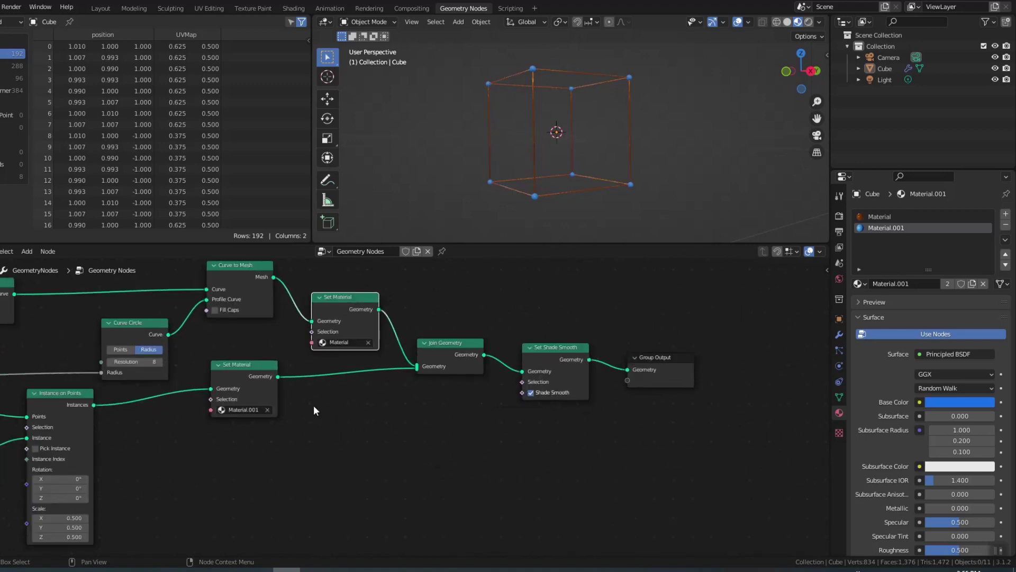
Remove the Set Material node holding Material.001, and move the other Set Material node between Set Shade Smooth and Group Output
click(247, 364)
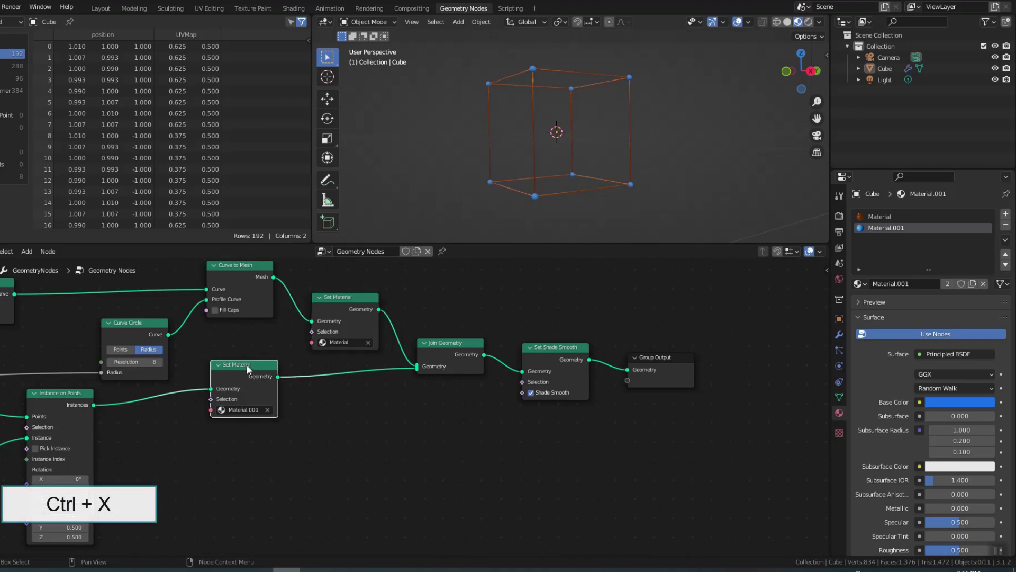
key(ctrl+x)
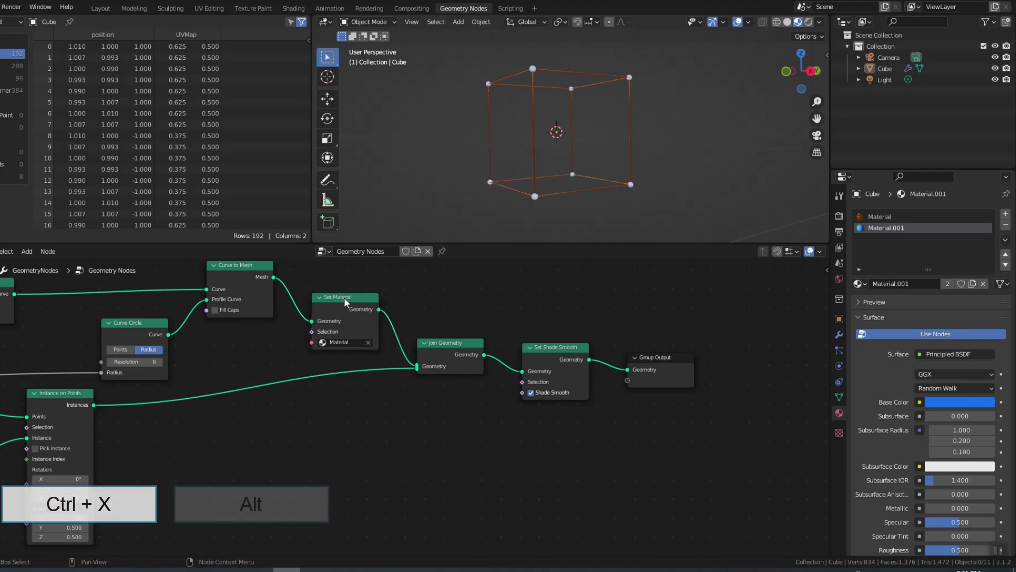
alt+drag(345, 295, 660, 341)
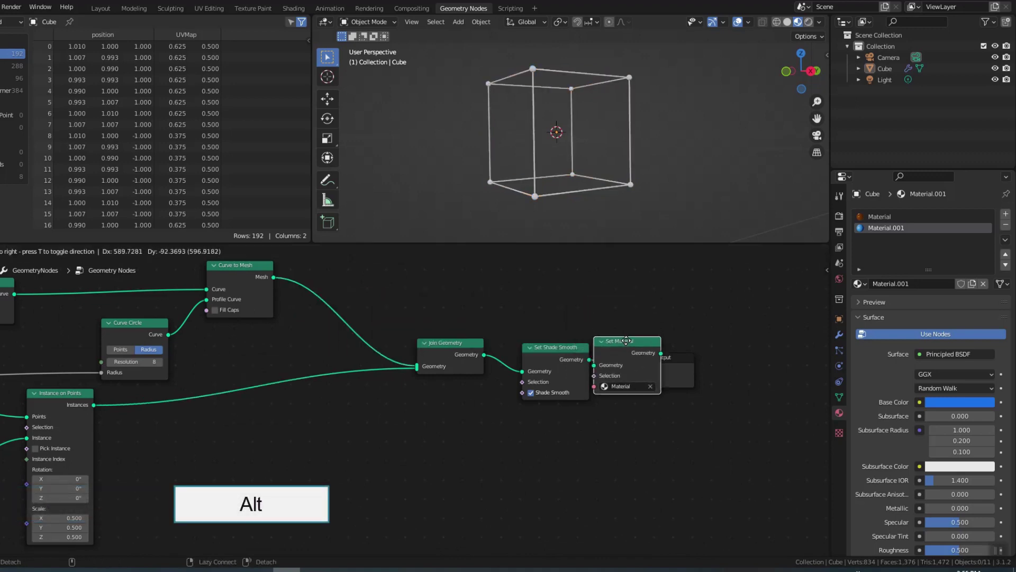
scroll(345, 458, down, 1)
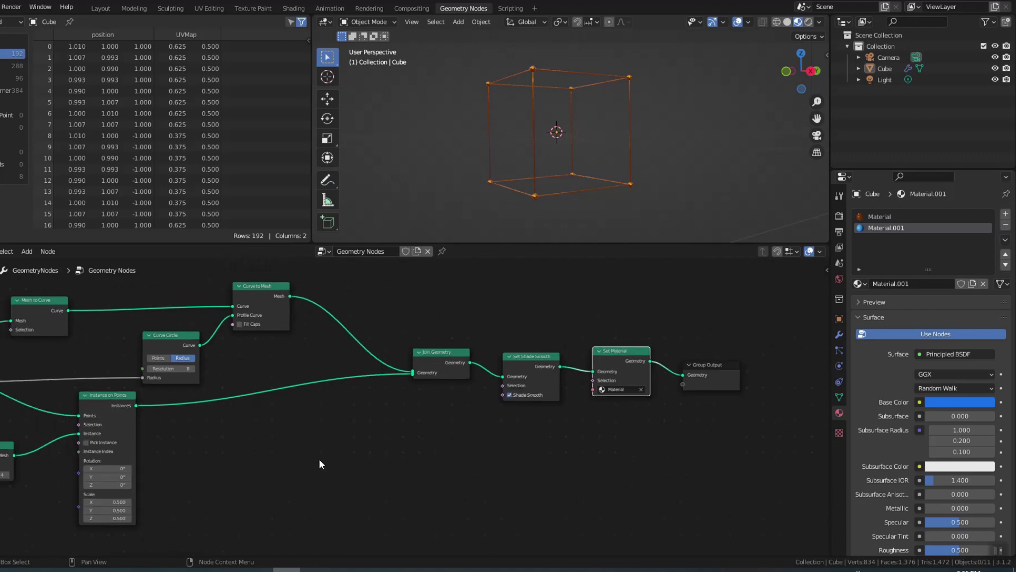
middle_drag(319, 458, 475, 454)
scroll(476, 455, down, 1)
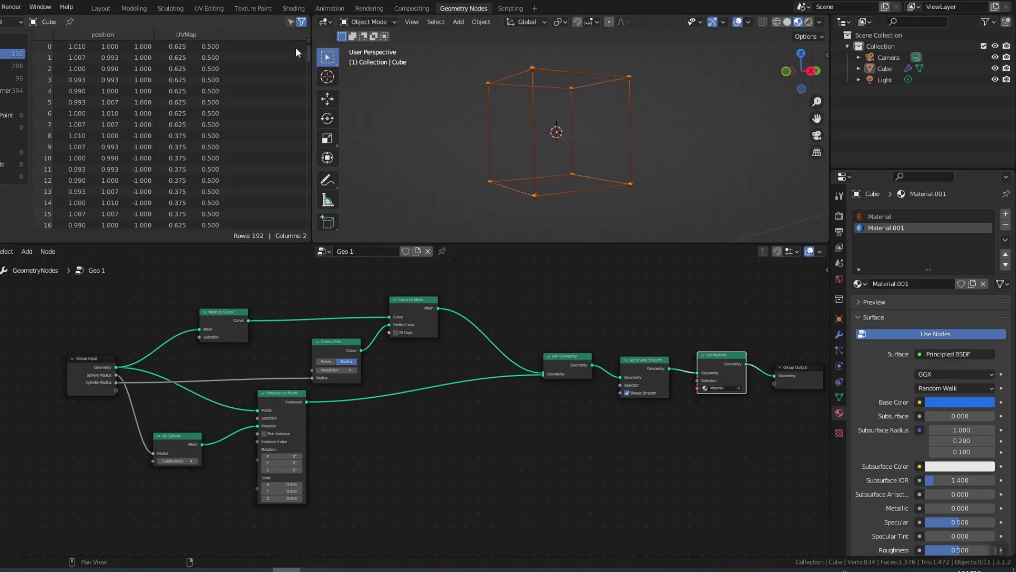
Hide the cube in the Layout workspace and add a mesh plane at the origin
click(100, 8)
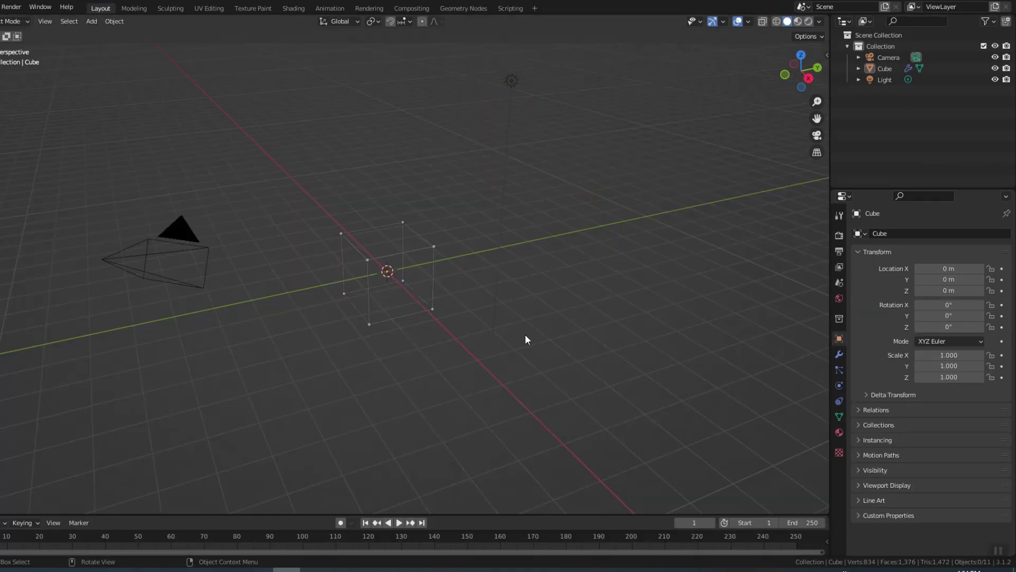
click(995, 68)
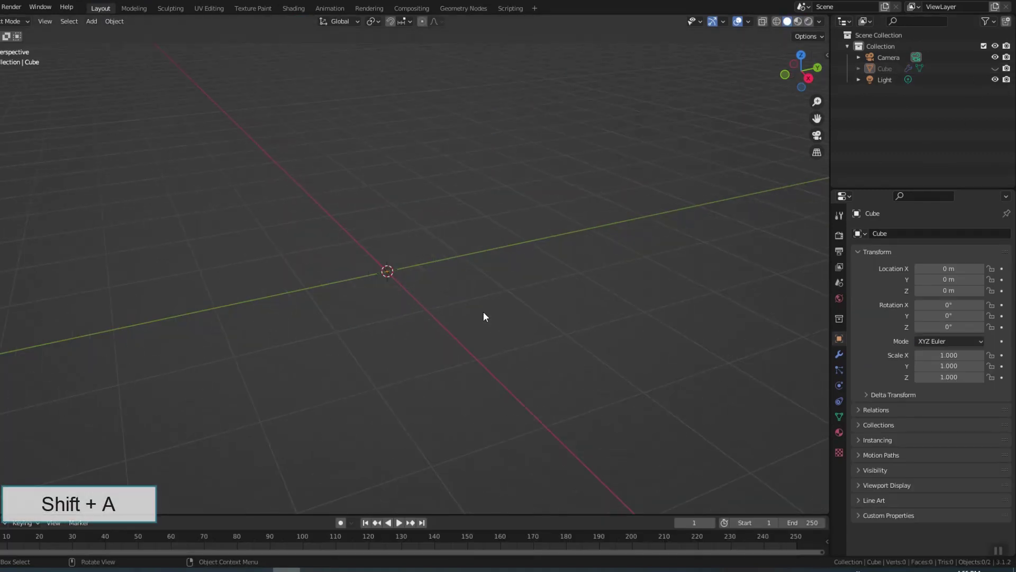
key(shift+a)
mouse_move(458, 314)
click(520, 316)
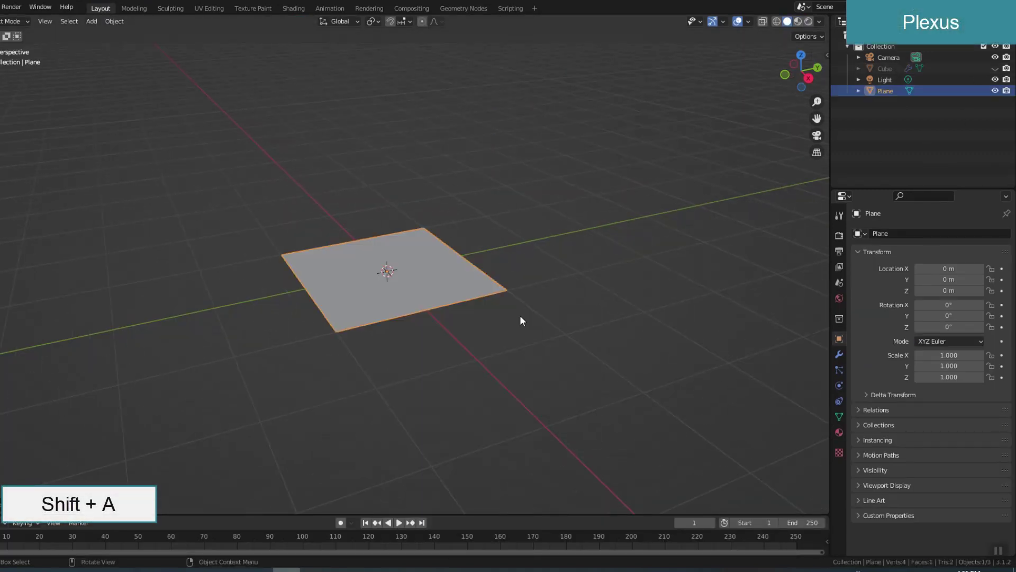
middle_drag(498, 345, 481, 373)
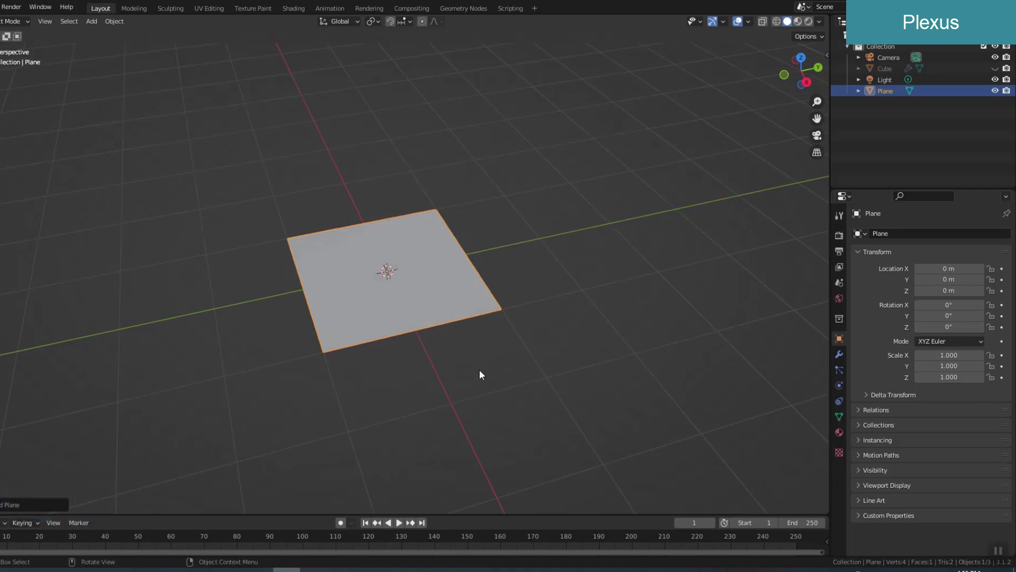
Give the plane a Geometry Nodes modifier and assign it the existing Geo 1 node group
click(466, 10)
click(379, 253)
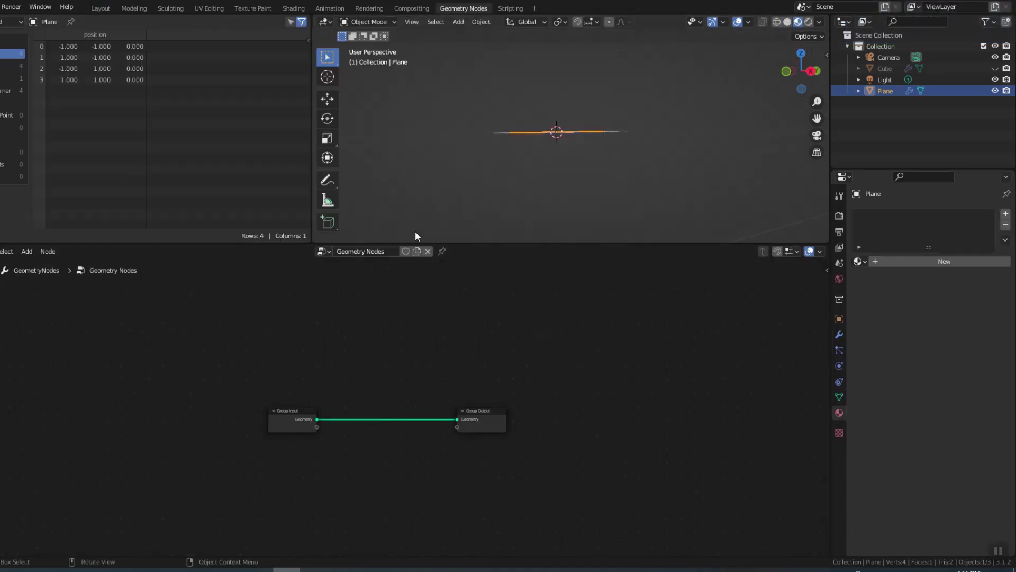
middle_drag(416, 236, 529, 215)
click(332, 250)
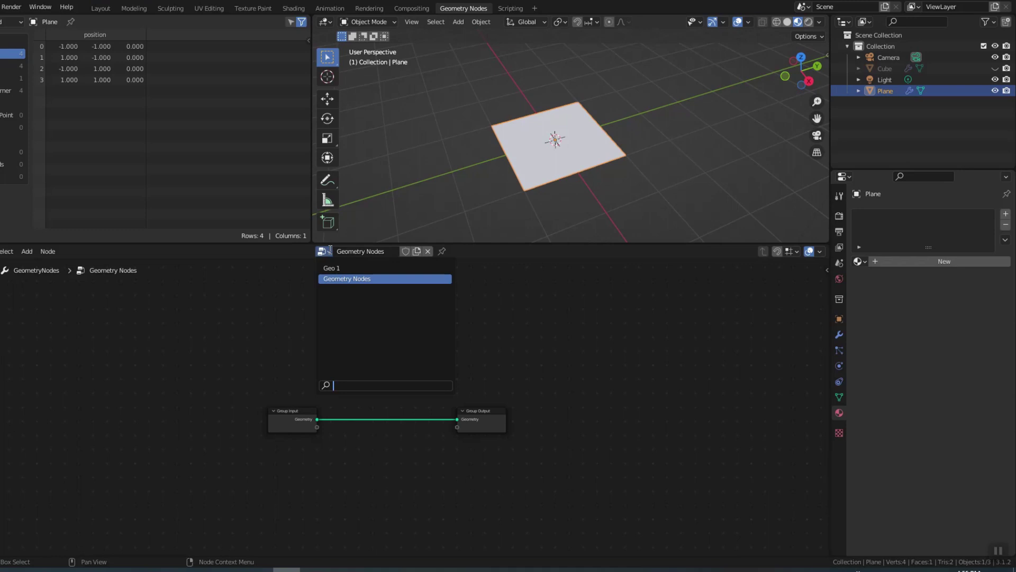
click(334, 267)
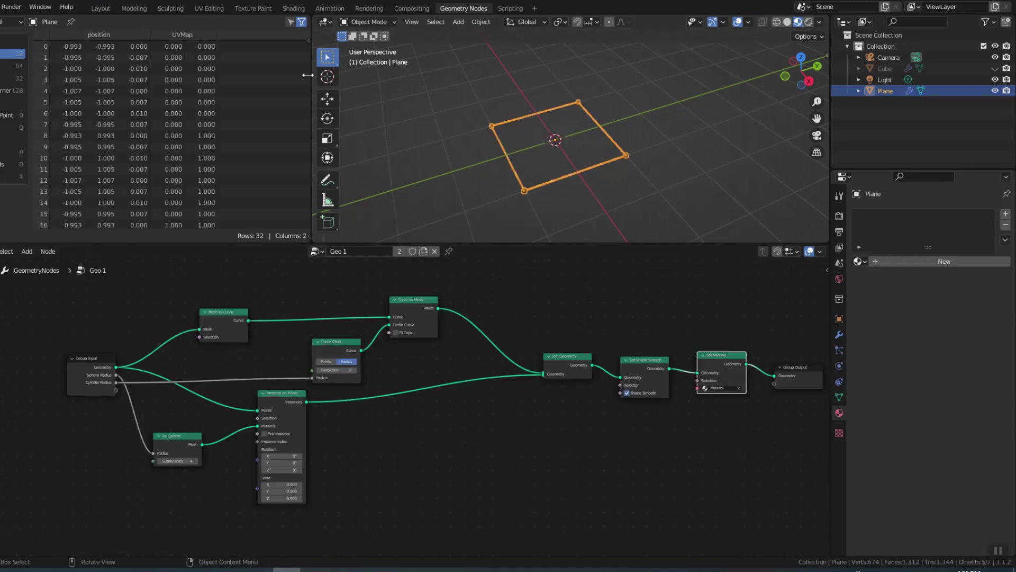
Subdivide the whole plane with 5 cuts in the Layout workspace and return to Object Mode
click(100, 8)
key(Tab)
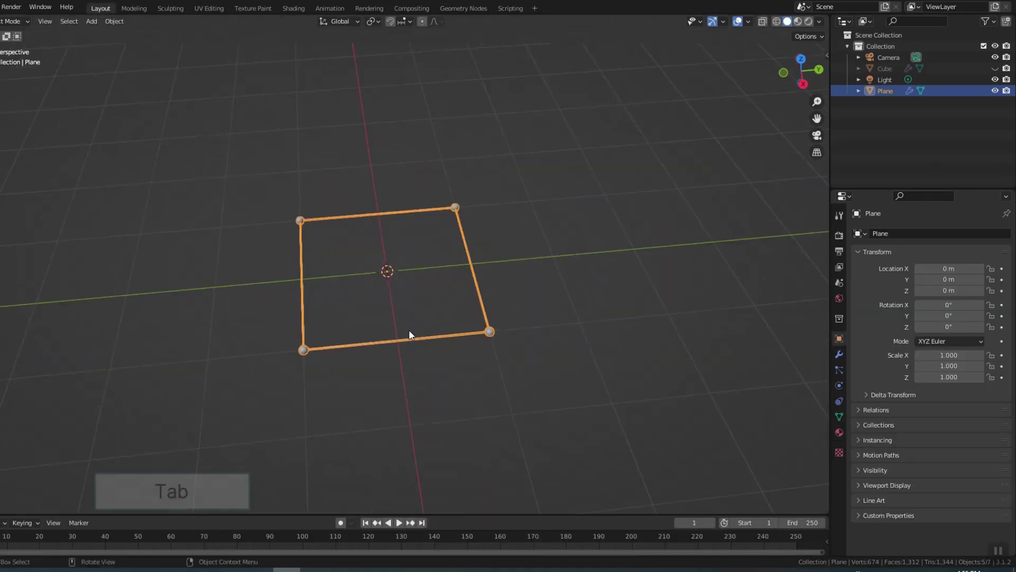
right_click(387, 283)
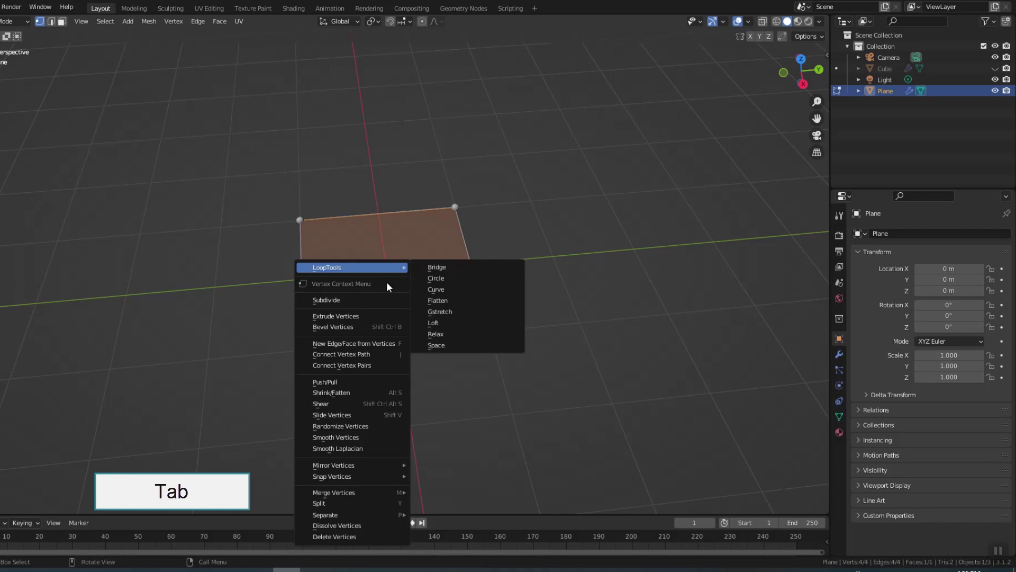
click(337, 298)
click(15, 513)
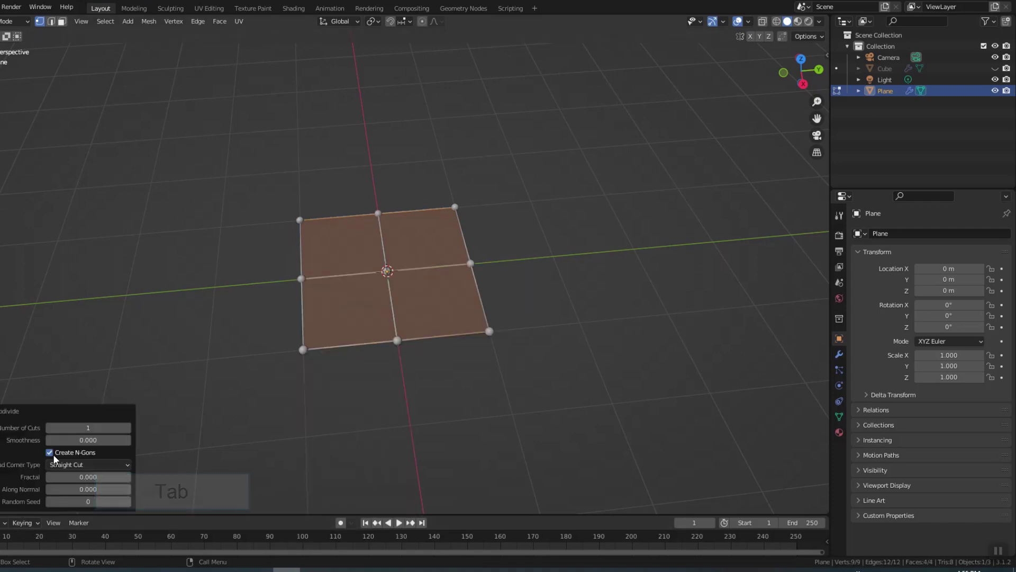
click(91, 427)
text(5)
key(Return)
key(Tab)
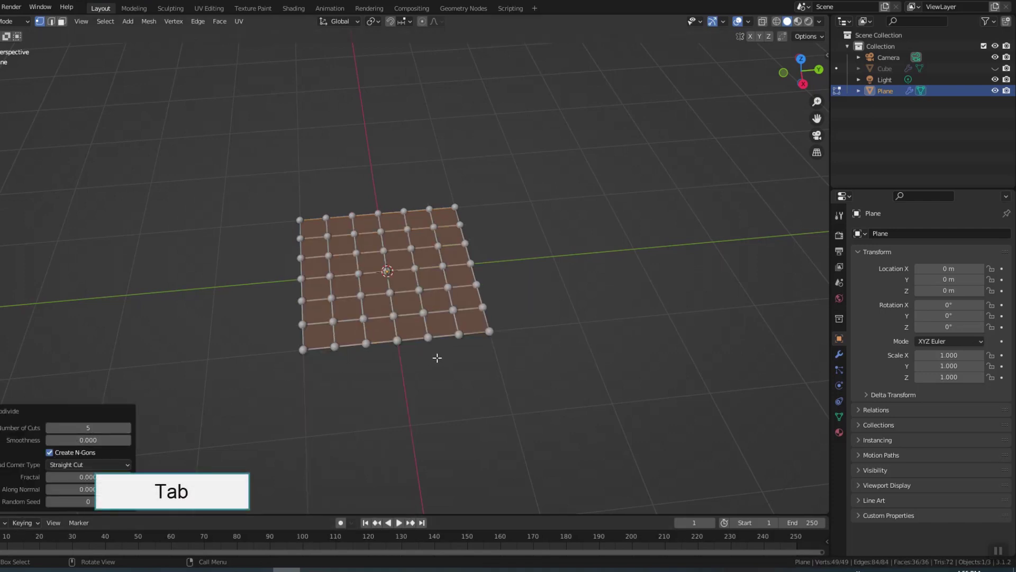
Set the plane's geometry nodes inputs to a Sphere Radius of 0.02 m and a Cylinder Radius of 0.001 m
click(839, 355)
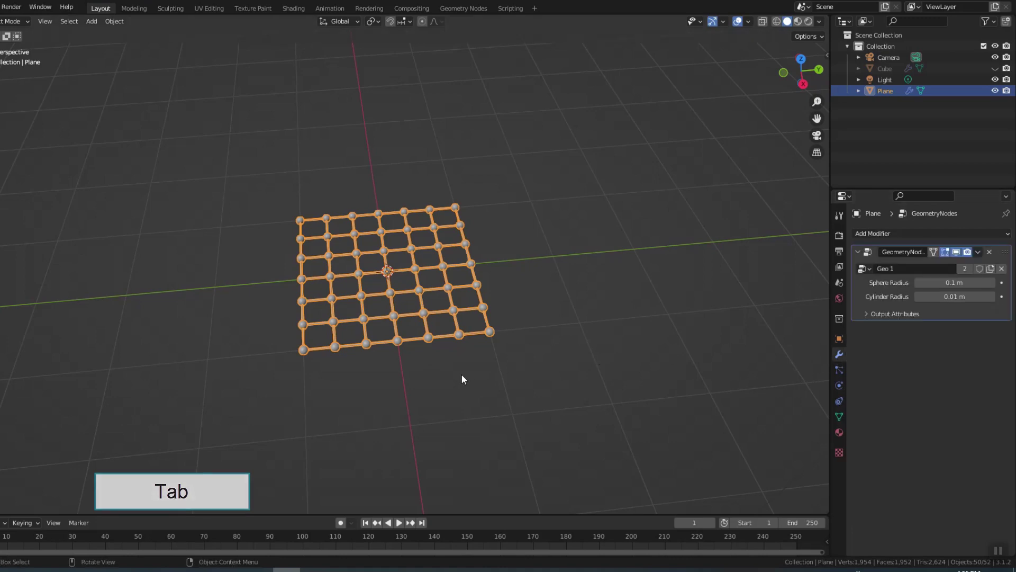
scroll(463, 376, up, 6)
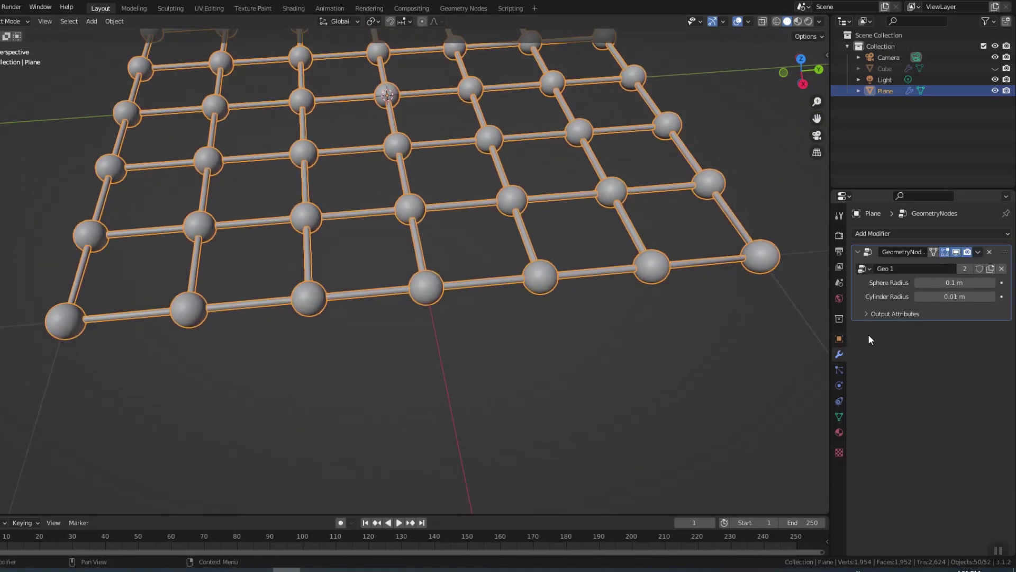
key(alt+a)
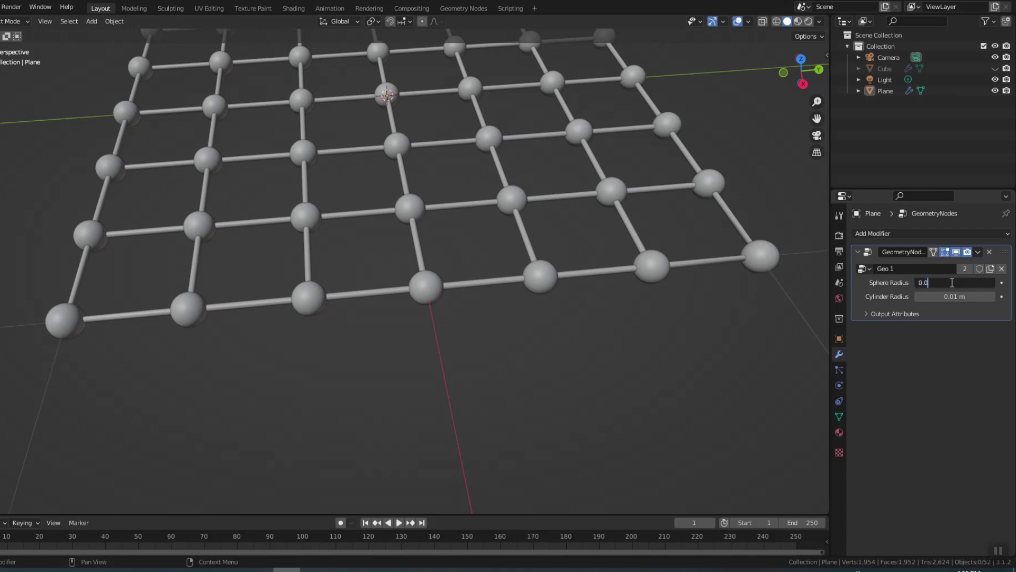
click(952, 283)
text(0.0)
key(Return)
click(960, 296)
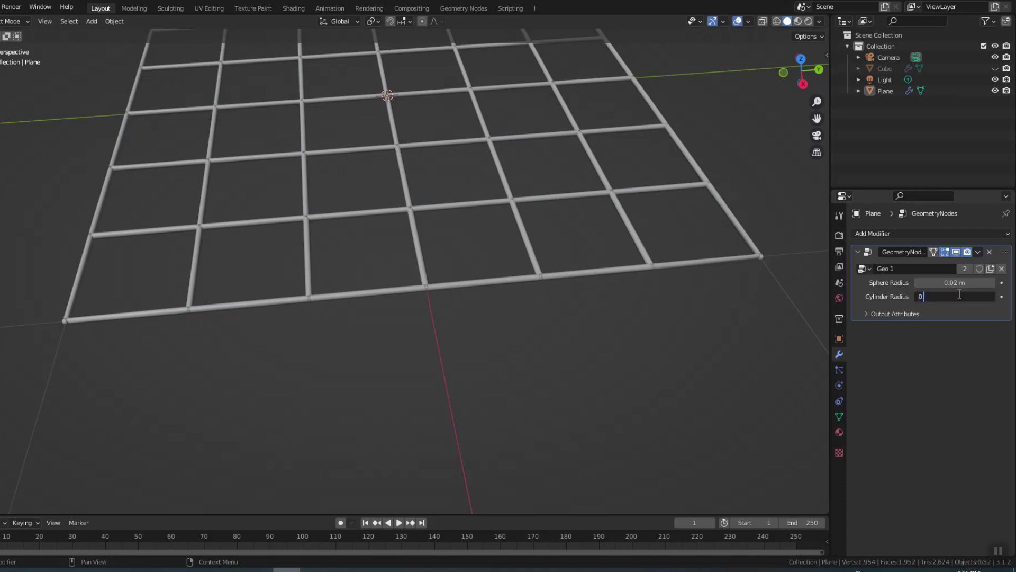
text(0.001)
key(Return)
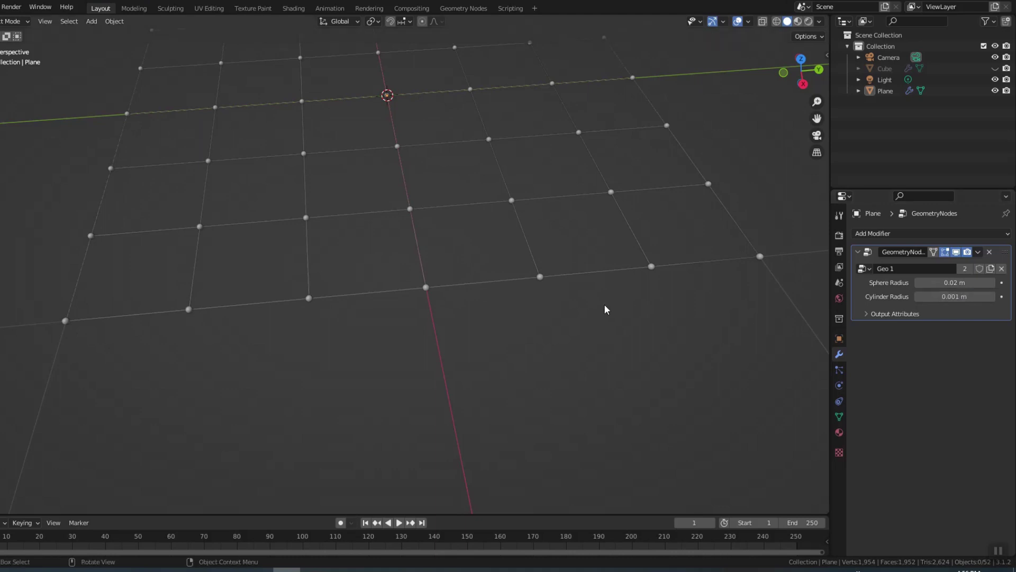
Switch the viewport to Material Preview shading to view the plane's grid with its material
middle_drag(605, 304, 570, 286)
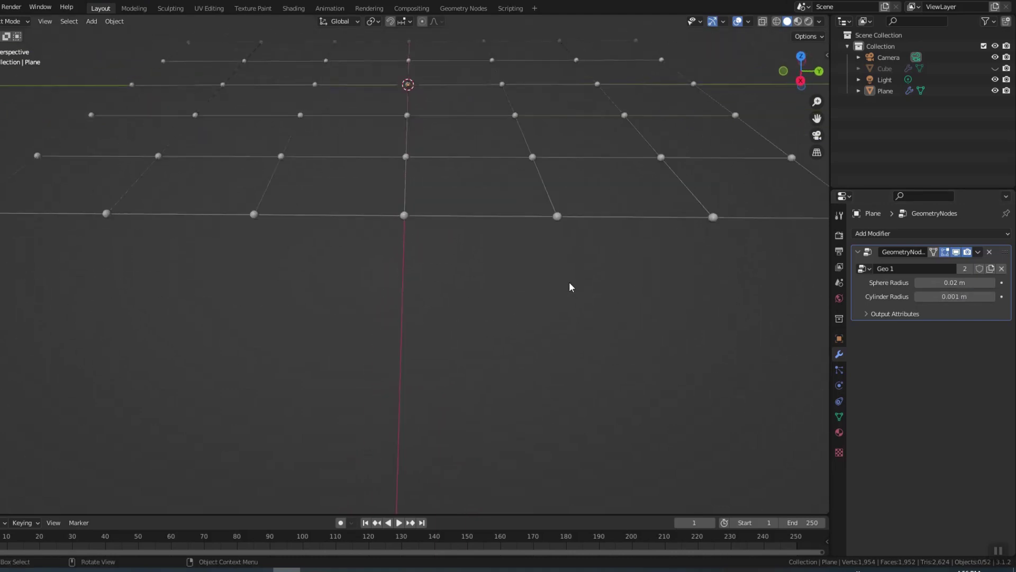
click(799, 22)
middle_drag(655, 155, 562, 247)
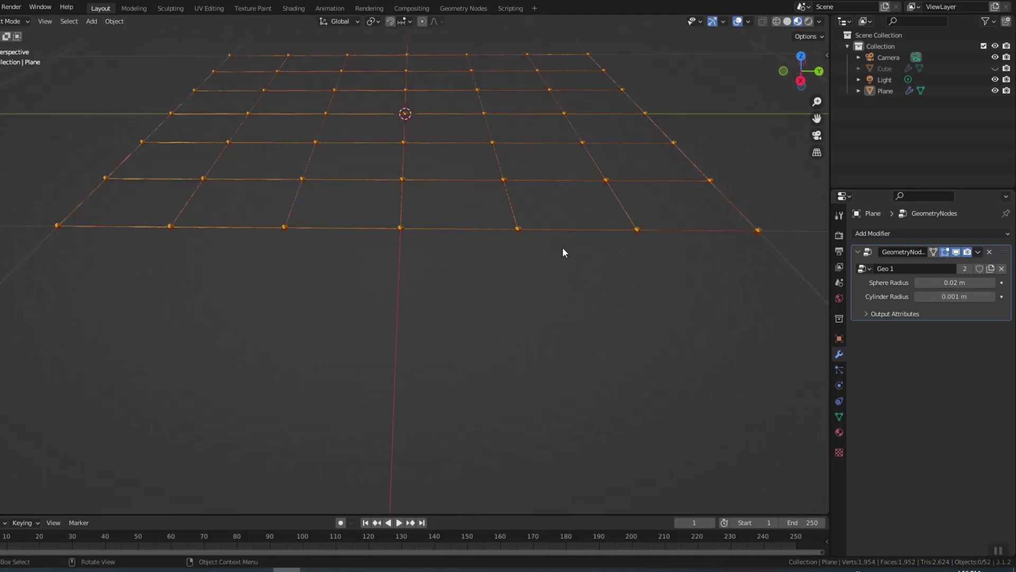
Add a Displace modifier to the plane and place it above the Geometry Nodes modifier in the stack
click(892, 233)
click(867, 301)
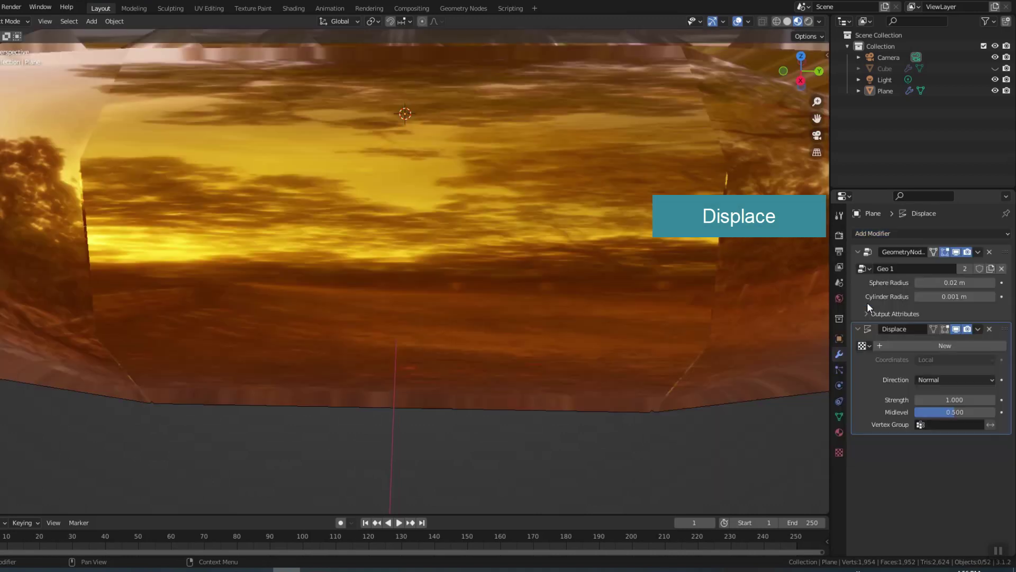
drag(1005, 317, 1010, 253)
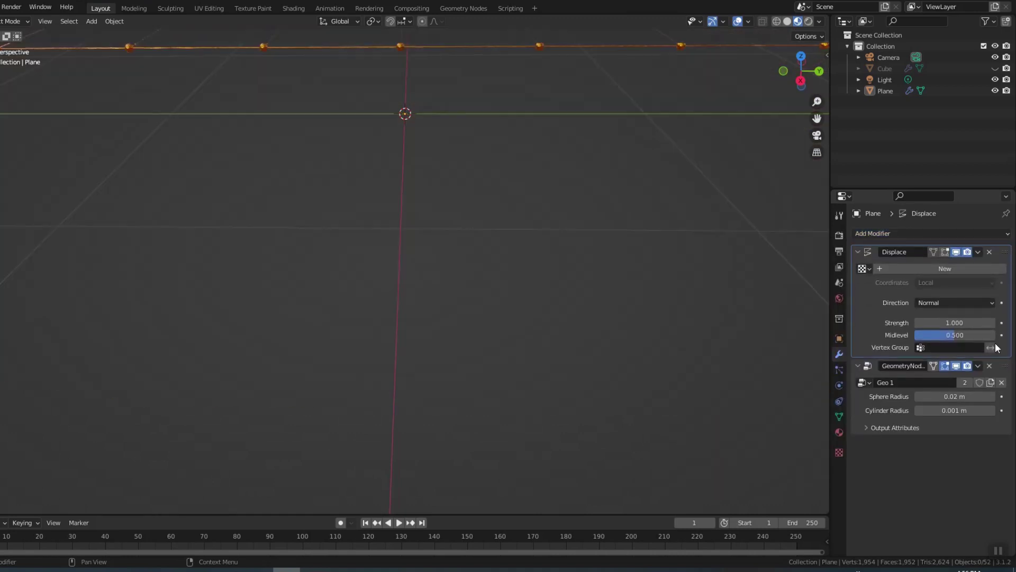
shift+middle_drag(619, 175, 550, 274)
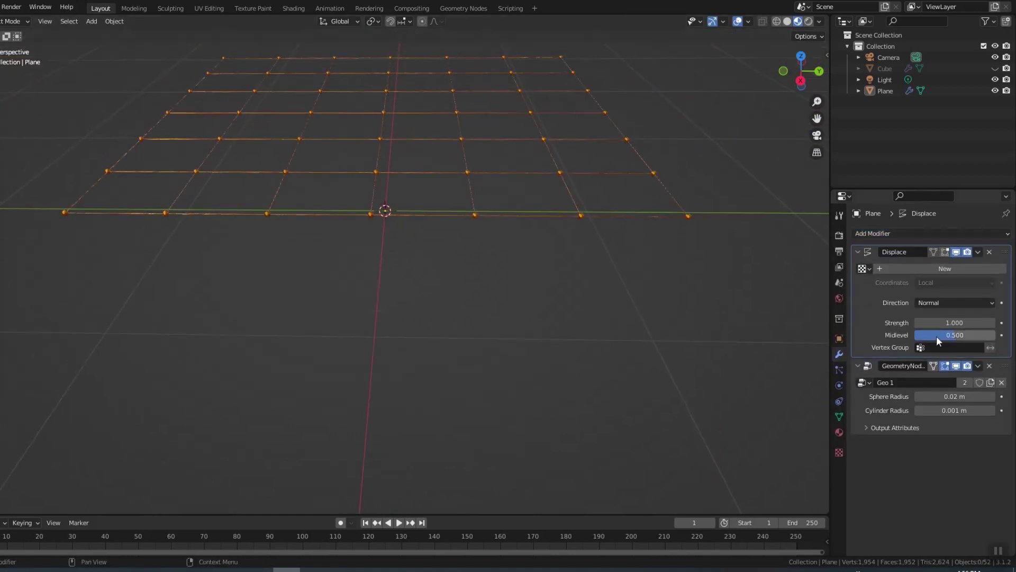
Create a new texture for the Displace modifier and set its type to Clouds
click(956, 270)
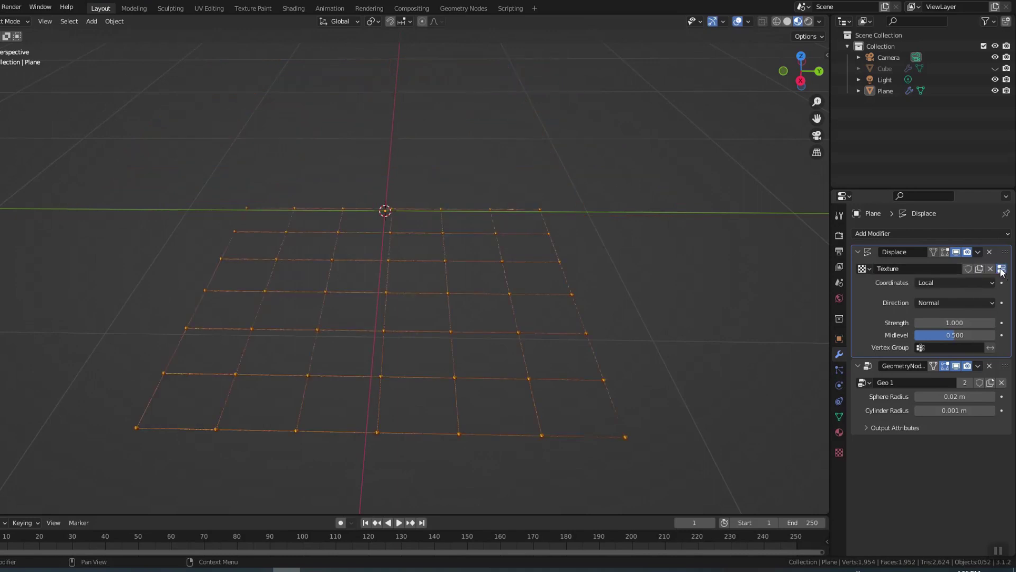
click(1002, 270)
click(968, 265)
click(929, 296)
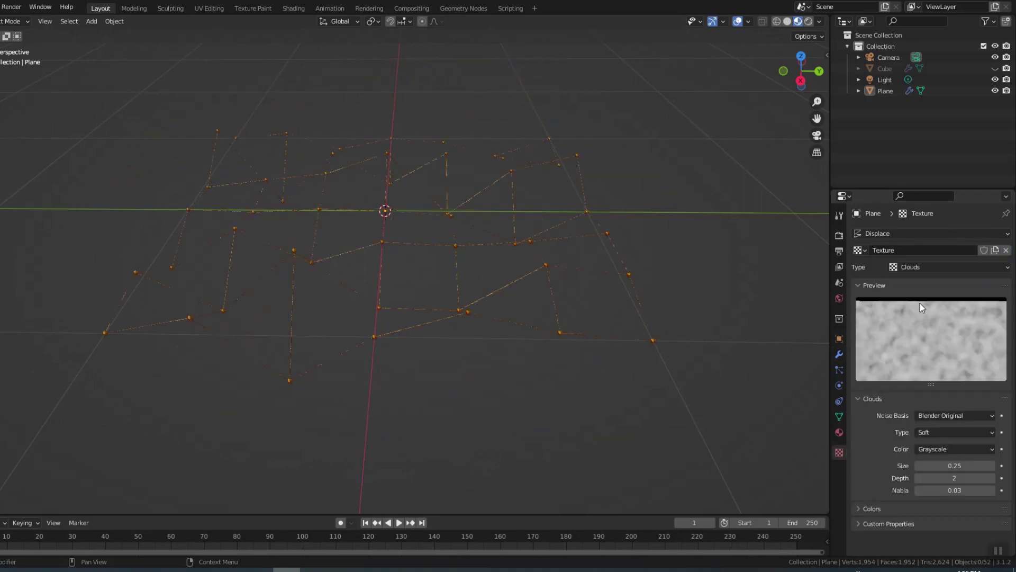
Set the Displace modifier's texture coordinates to Object
click(840, 354)
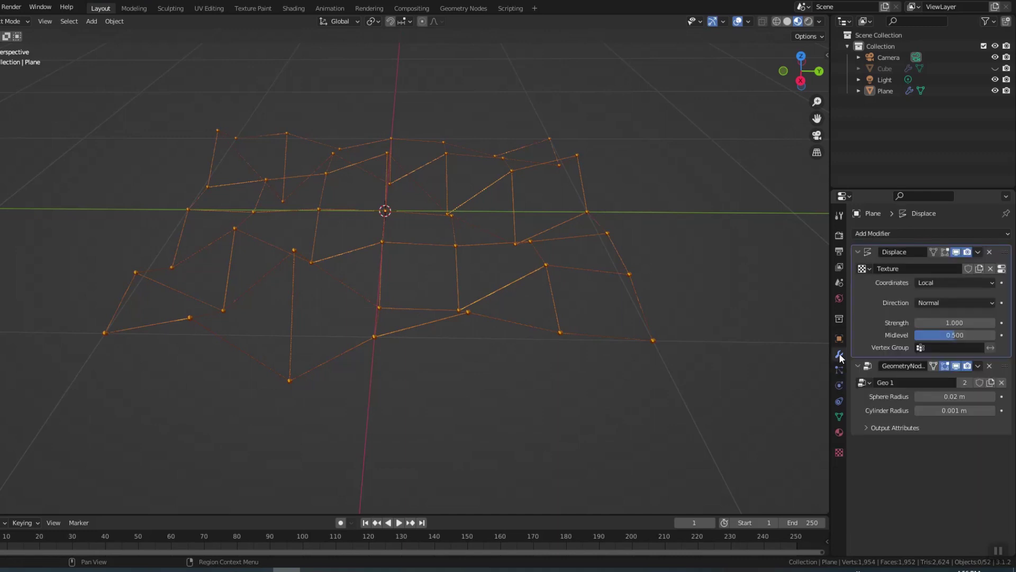
click(932, 282)
click(924, 317)
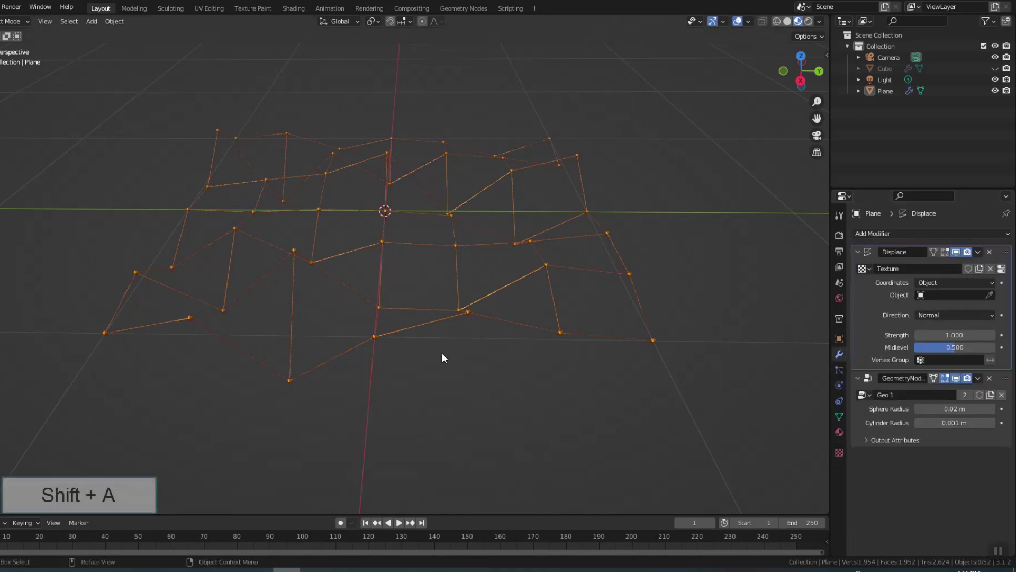
Add a Plain Axes empty at the origin and assign it as the coordinate object of the plane's Displace modifier
key(shift+a)
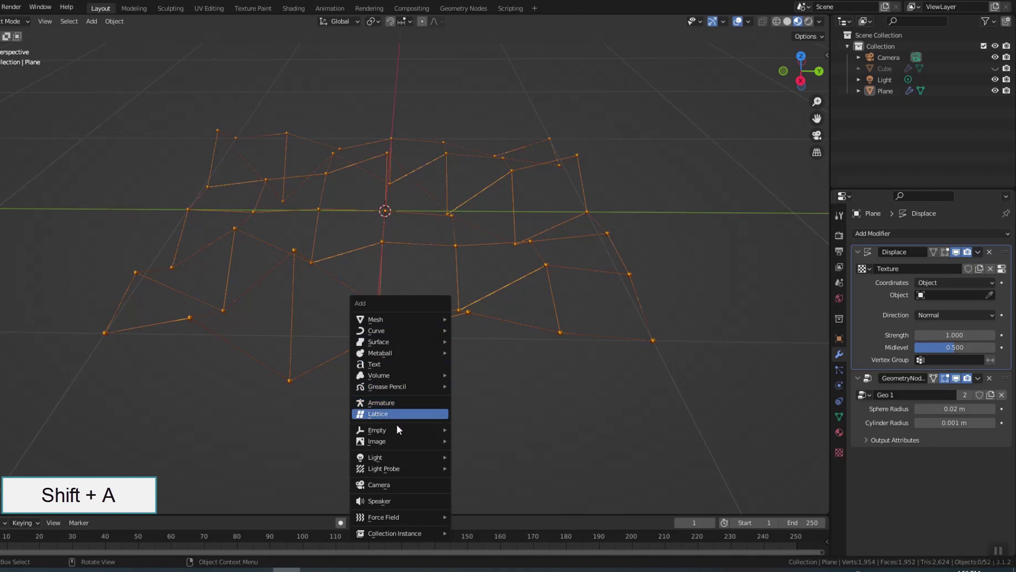
mouse_move(397, 428)
click(474, 426)
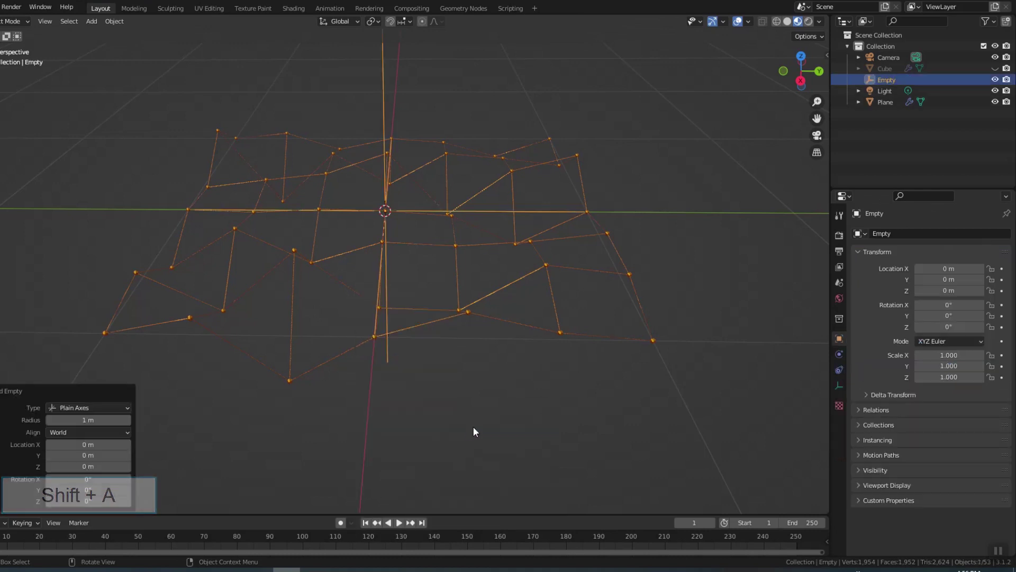
click(545, 266)
click(752, 326)
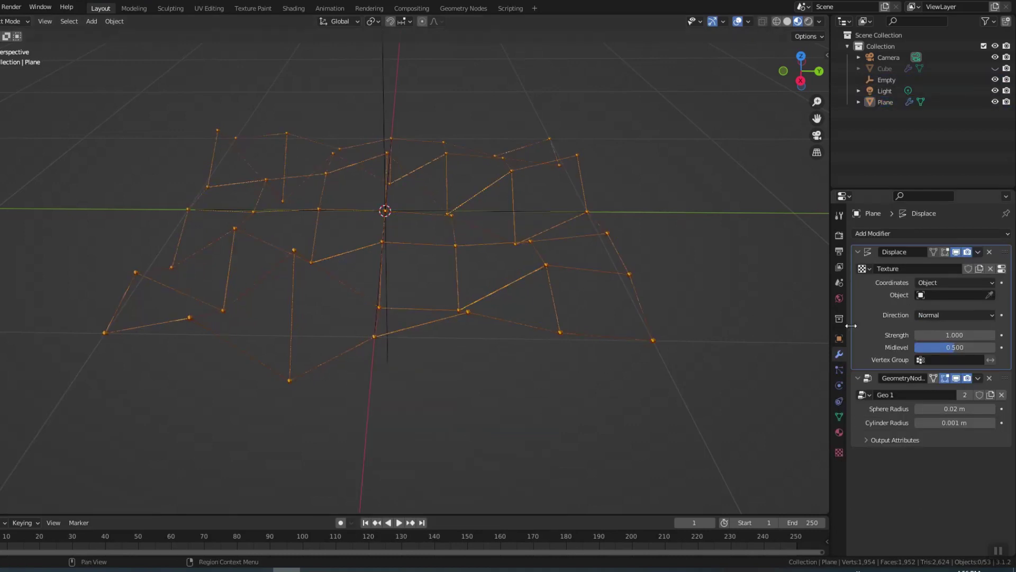
click(941, 298)
click(926, 334)
Try moving the empty along the Y axis with the Move tool, and undo the move
click(14, 135)
click(884, 80)
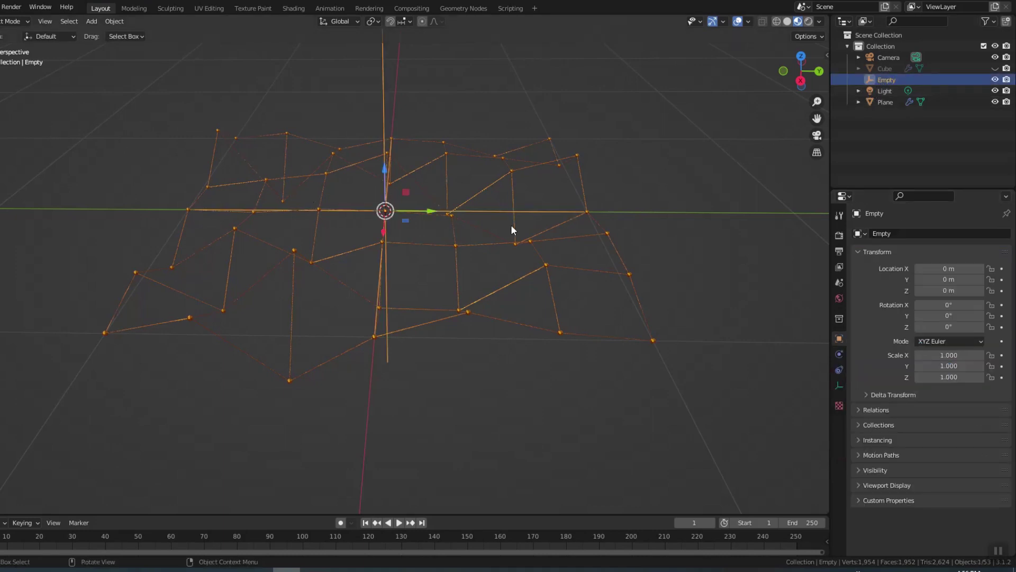
drag(432, 209, 493, 212)
key(ctrl+z)
Keyframe the empty's location at the origin on frame 1 and at Y 0.5 m on frame 150
key(n)
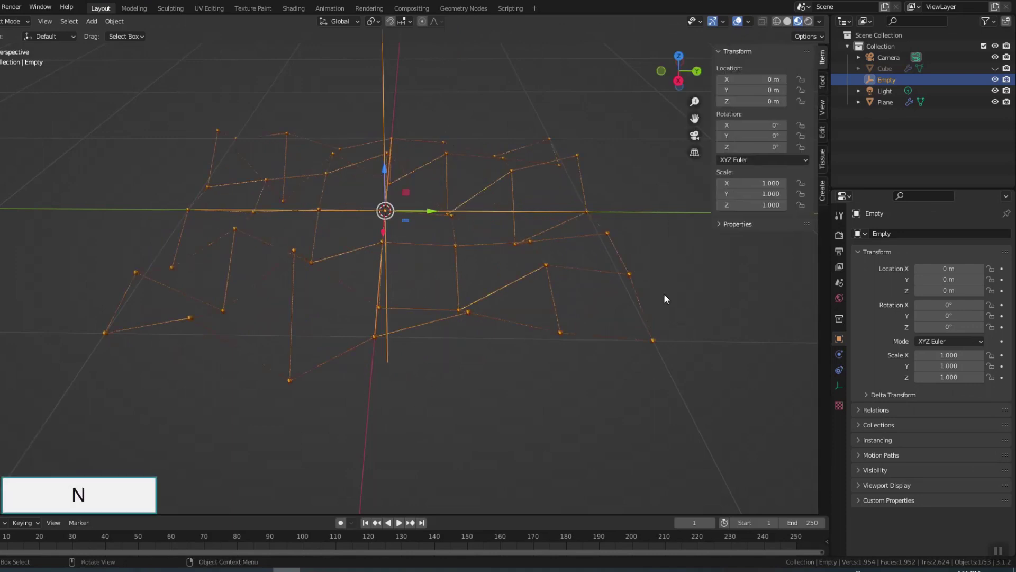
key(i)
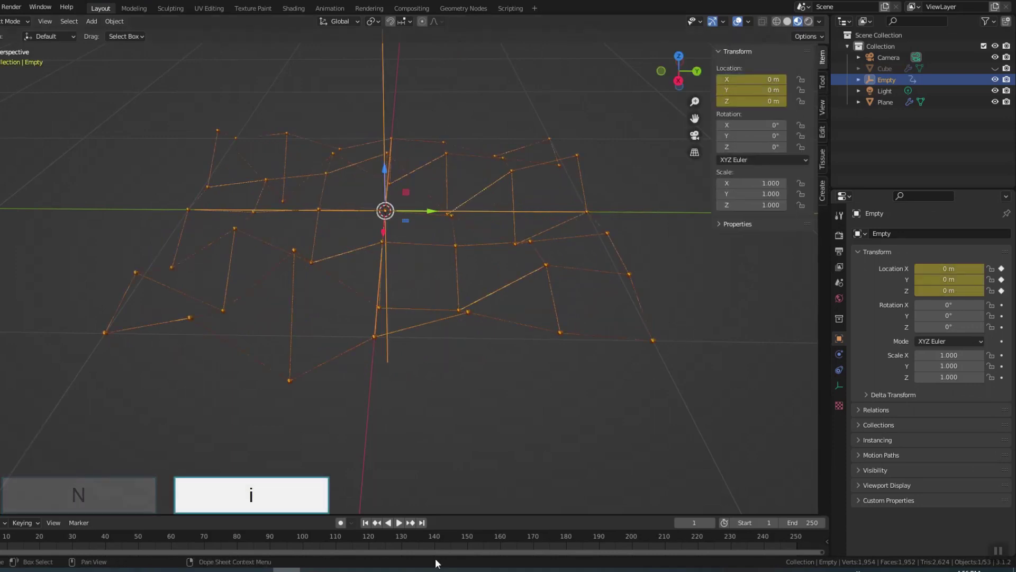
click(466, 538)
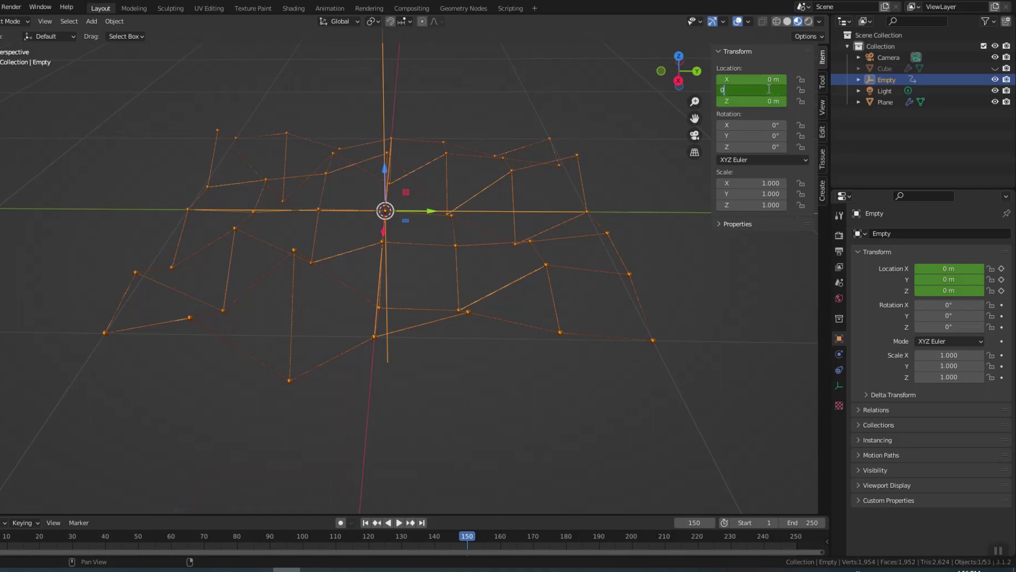
text(.5)
key(Return)
key(i)
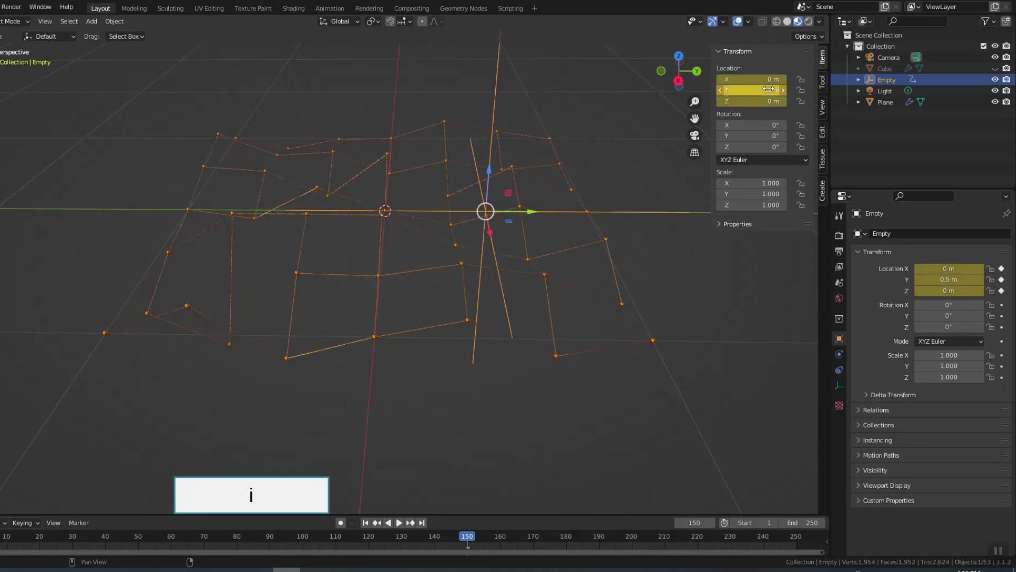
Set the animation's end frame to 150 and play back the plexus motion
click(810, 522)
text(1)
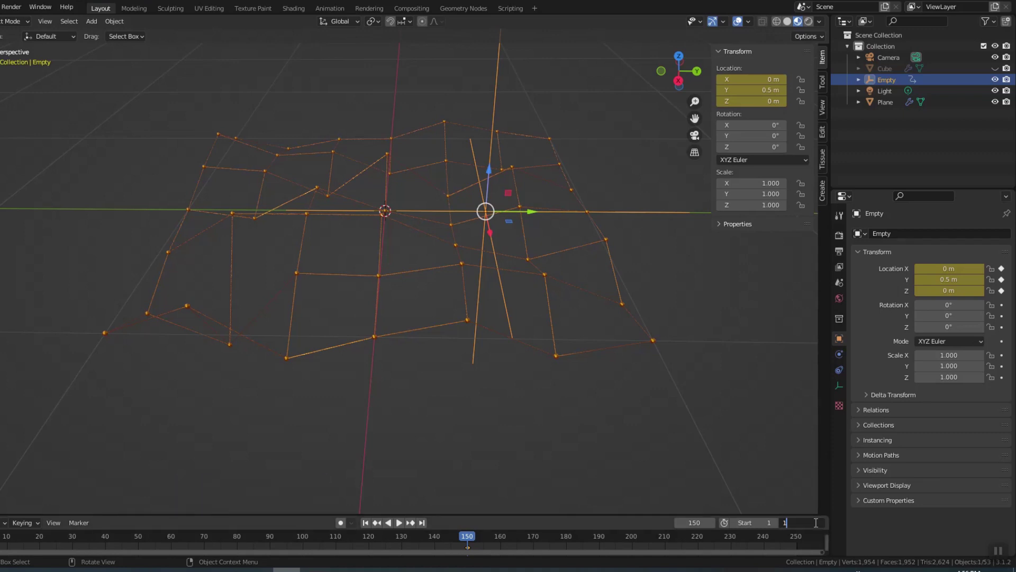
text(50)
key(Return)
key(space)
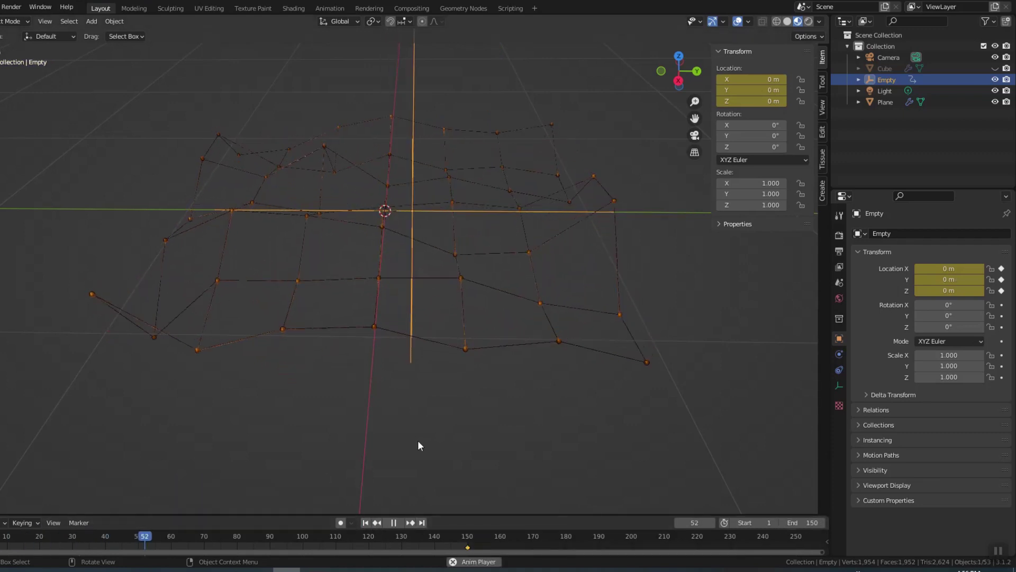
key(space)
Set the interpolation mode of the empty's keyframes to Linear
right_click(409, 546)
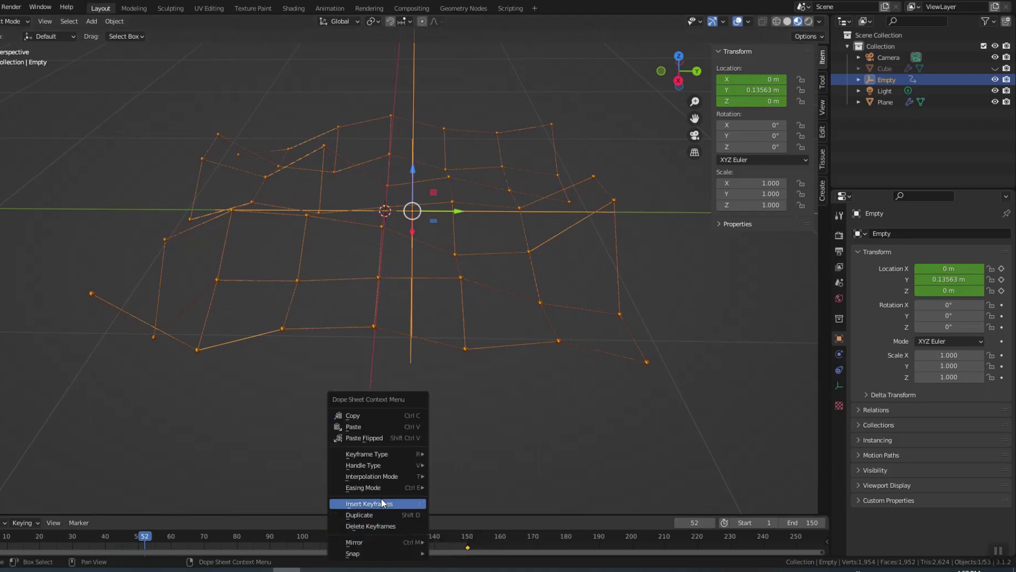
mouse_move(374, 486)
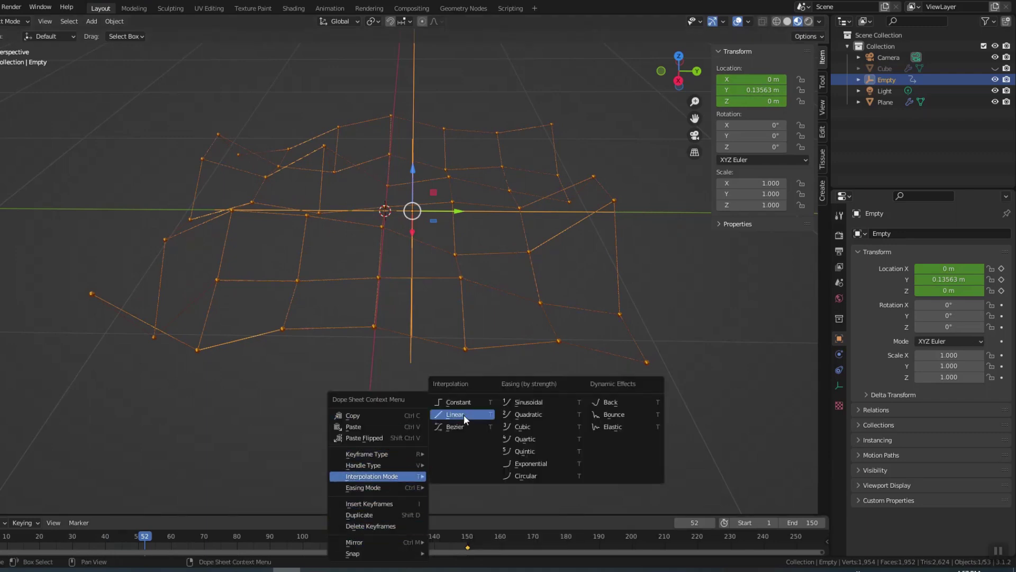
click(464, 413)
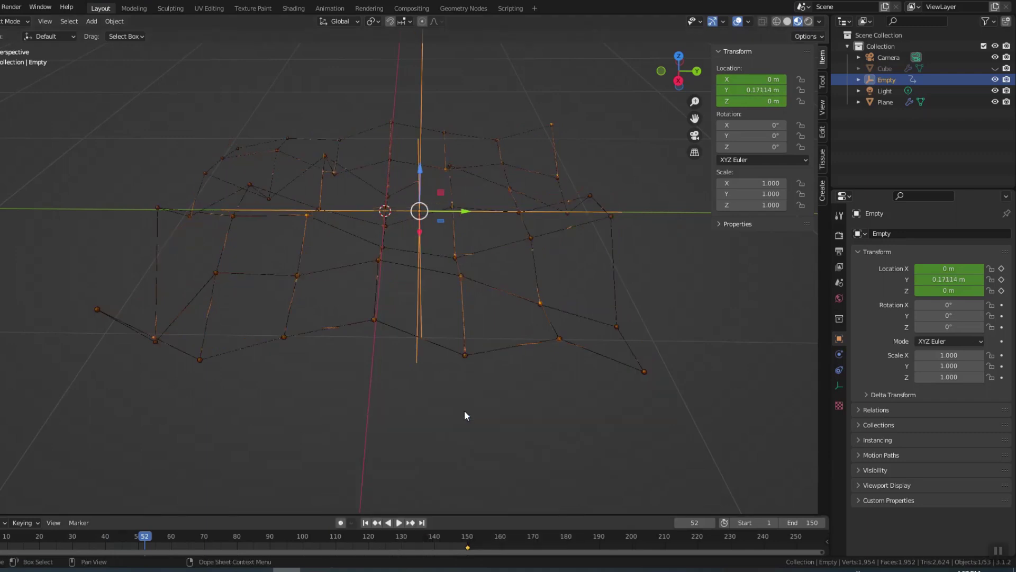
Hide the empty in the viewport and preview the animation from the first frame
click(365, 523)
click(995, 79)
key(space)
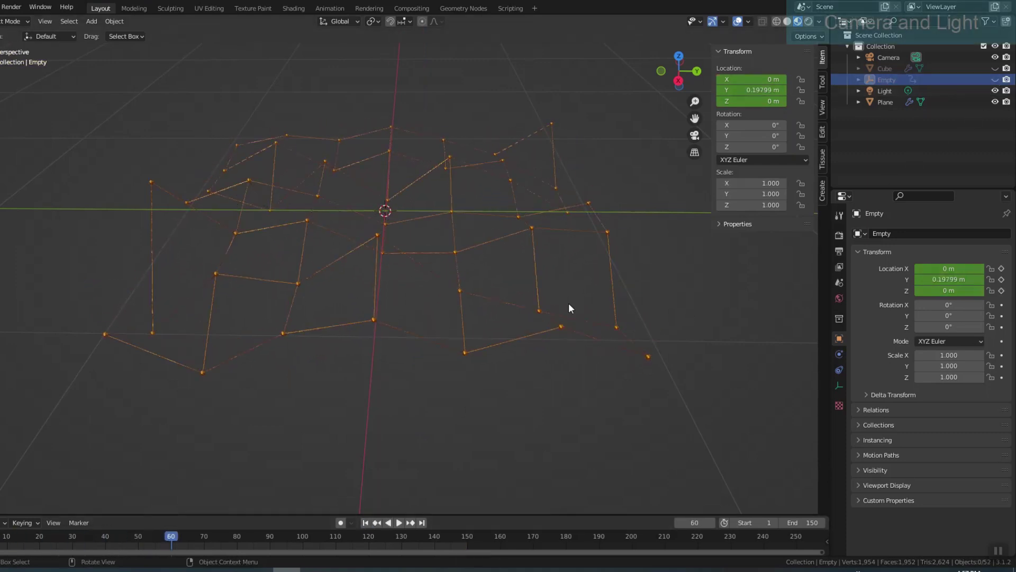
key(space)
Look through the camera with Camera to View locked and frame the plexus close up from a low front angle
click(695, 135)
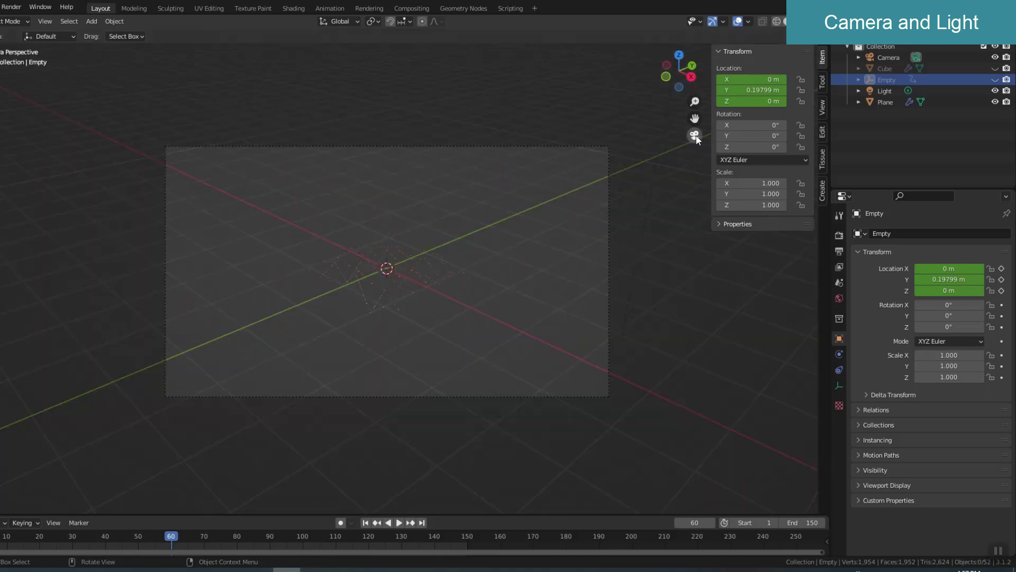
click(822, 107)
click(762, 191)
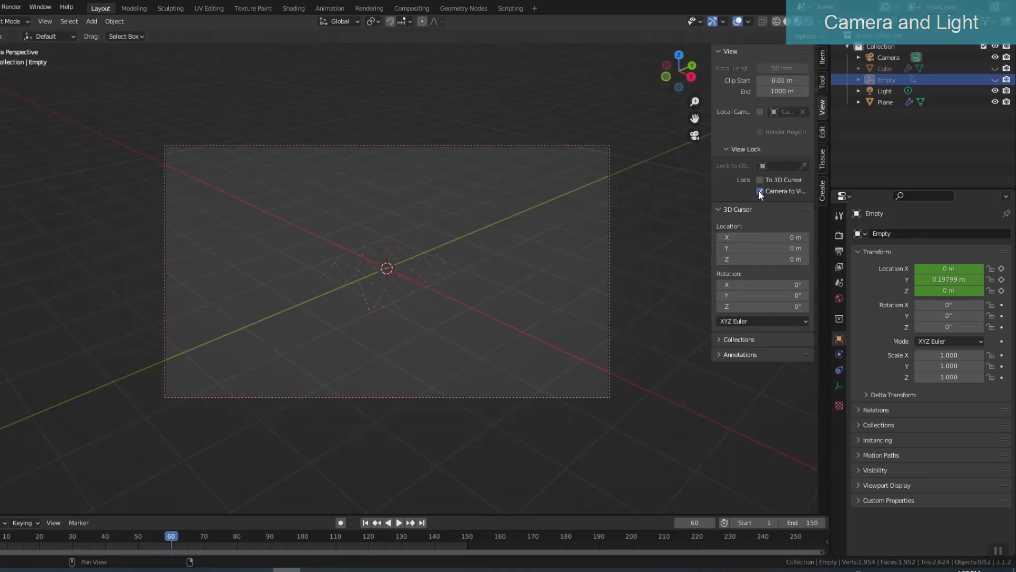
middle_drag(523, 317, 460, 306)
scroll(430, 344, up, 6)
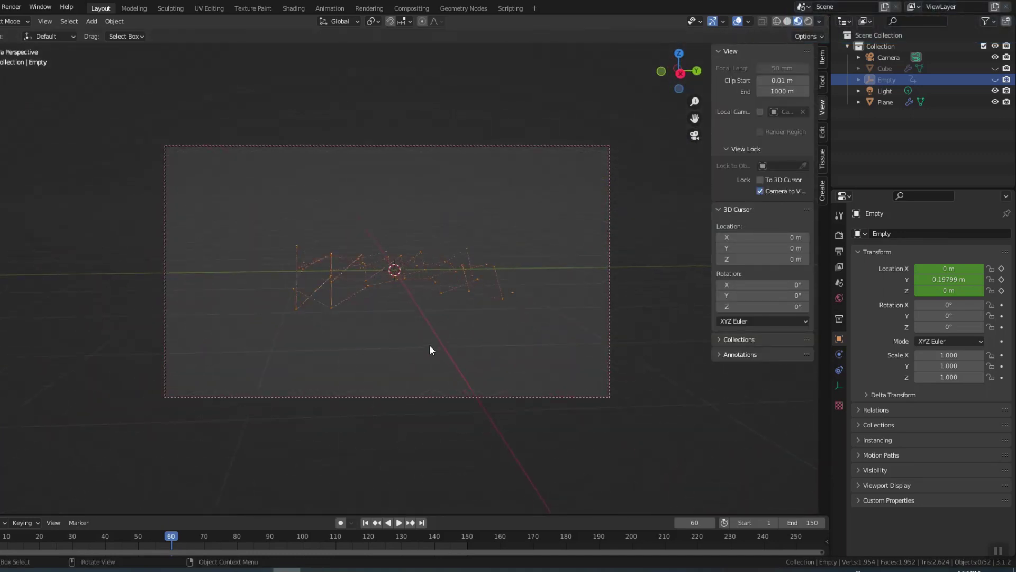
middle_drag(425, 355, 427, 347)
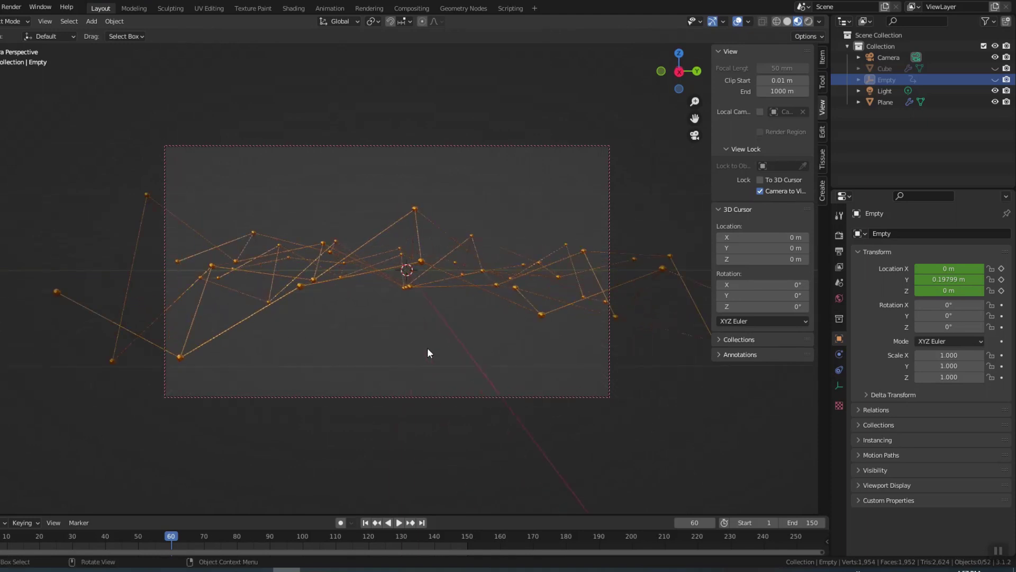
Play the animation in the camera frame and unlock the camera from the view
key(space)
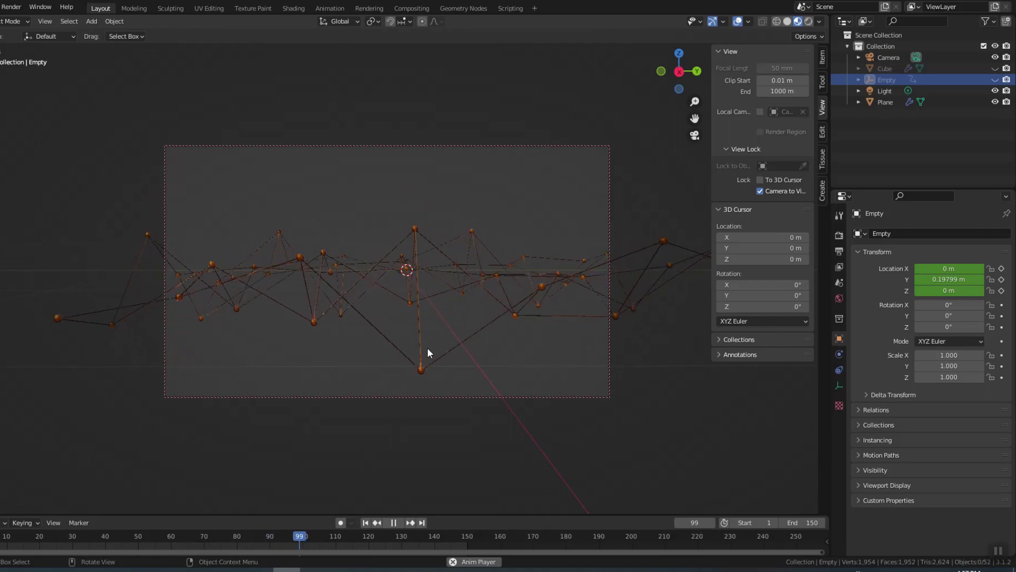
key(space)
click(761, 191)
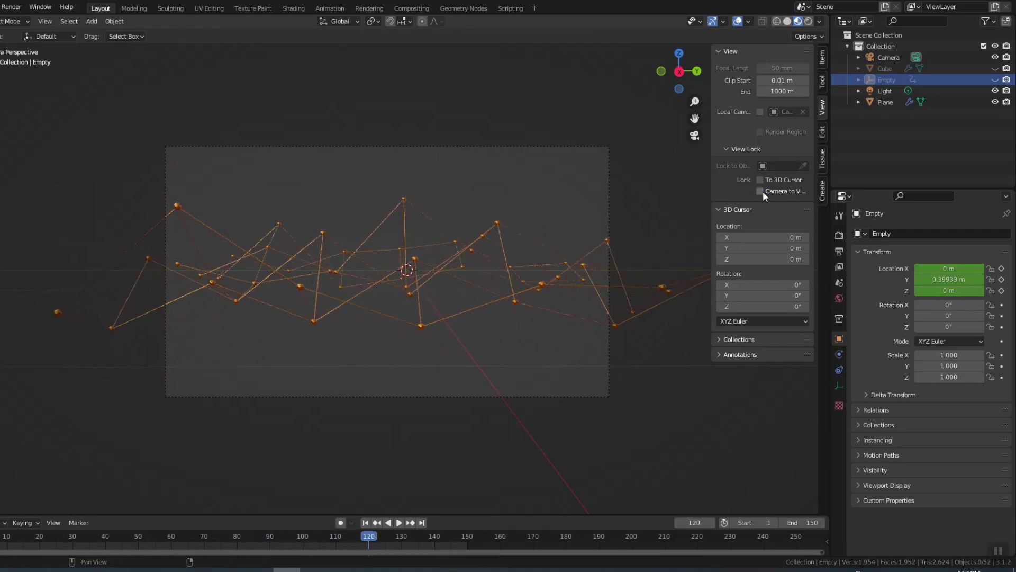
Shift the plane's middle edge loop slightly in Edit Mode, using proportional editing with Random falloff
middle_drag(486, 306, 482, 352)
key(Tab)
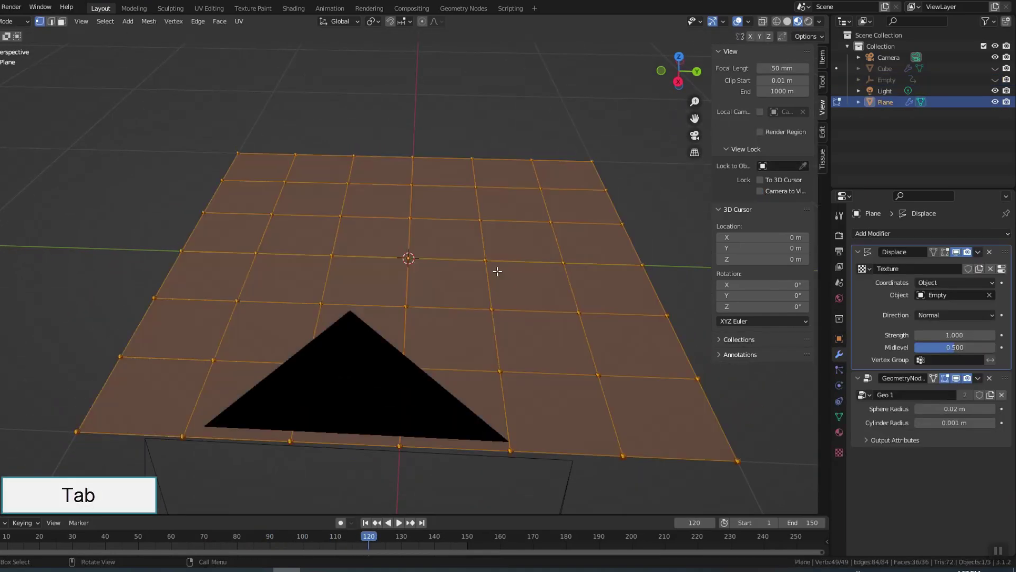
alt+click(448, 263)
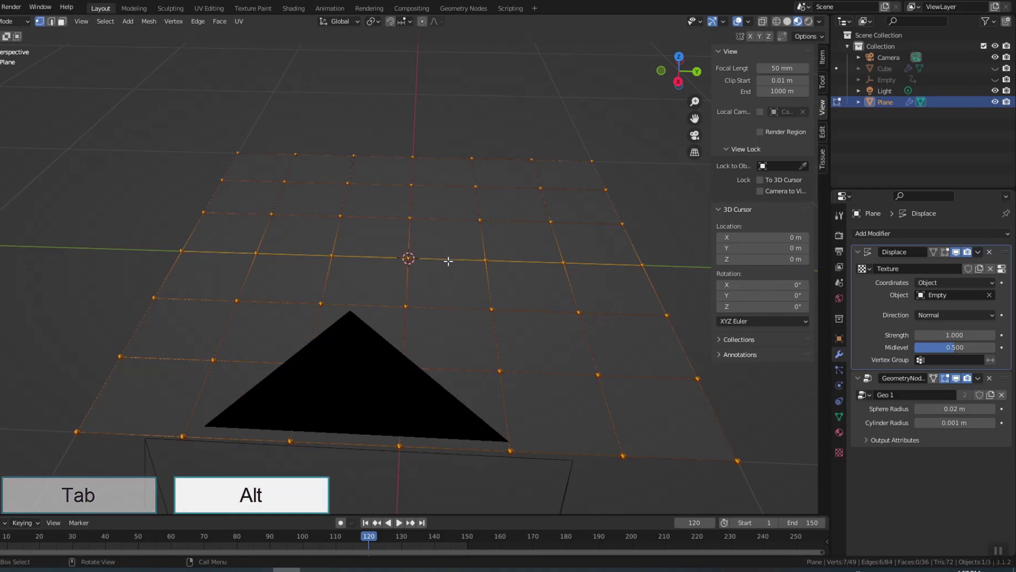
click(422, 21)
click(435, 21)
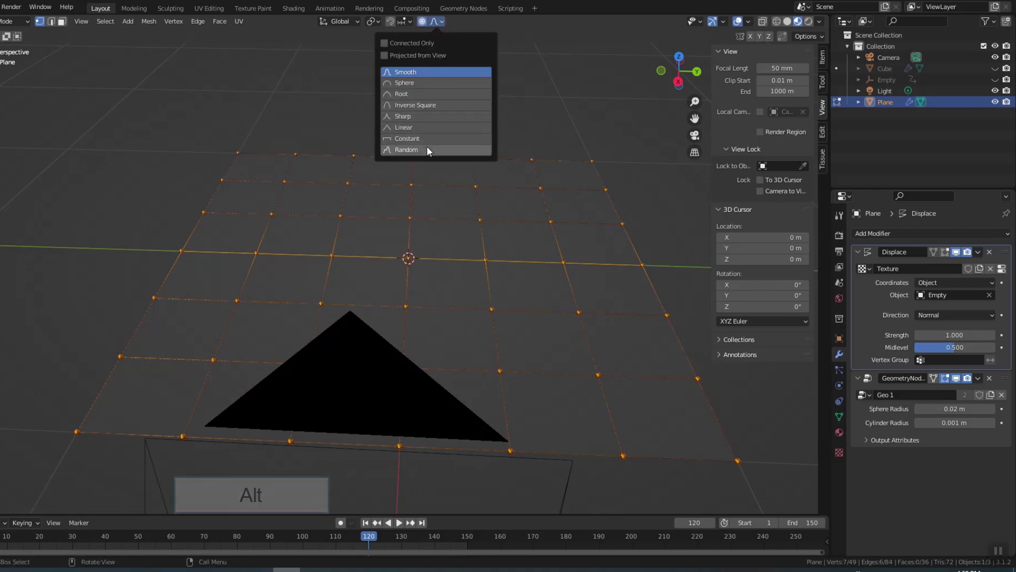
key(g)
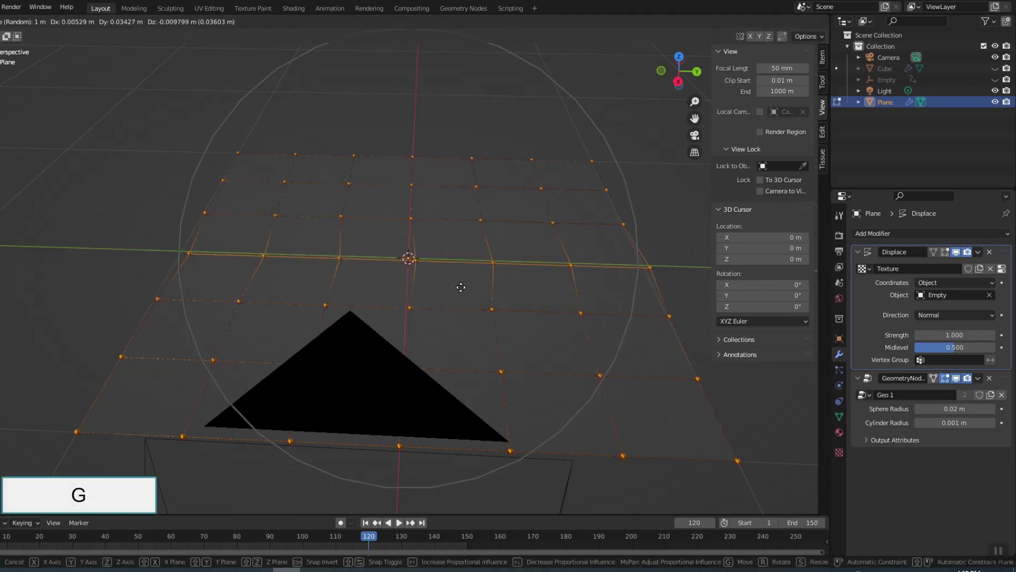
click(466, 287)
key(ctrl+z)
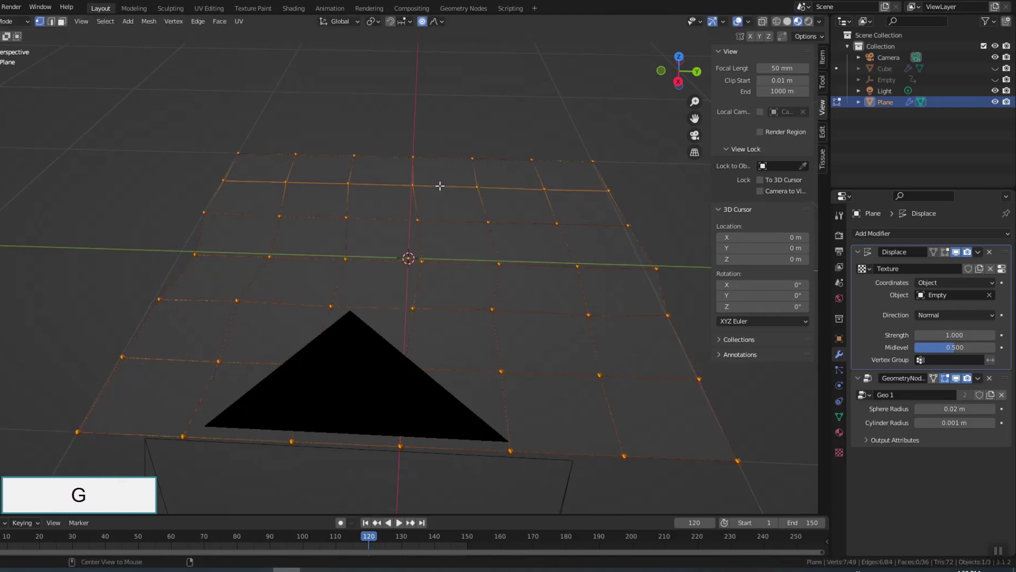
Move the loops next to the plane's far and near edges about 0.04 m toward negative Y with Random falloff, and leave Edit Mode
key(g)
click(431, 186)
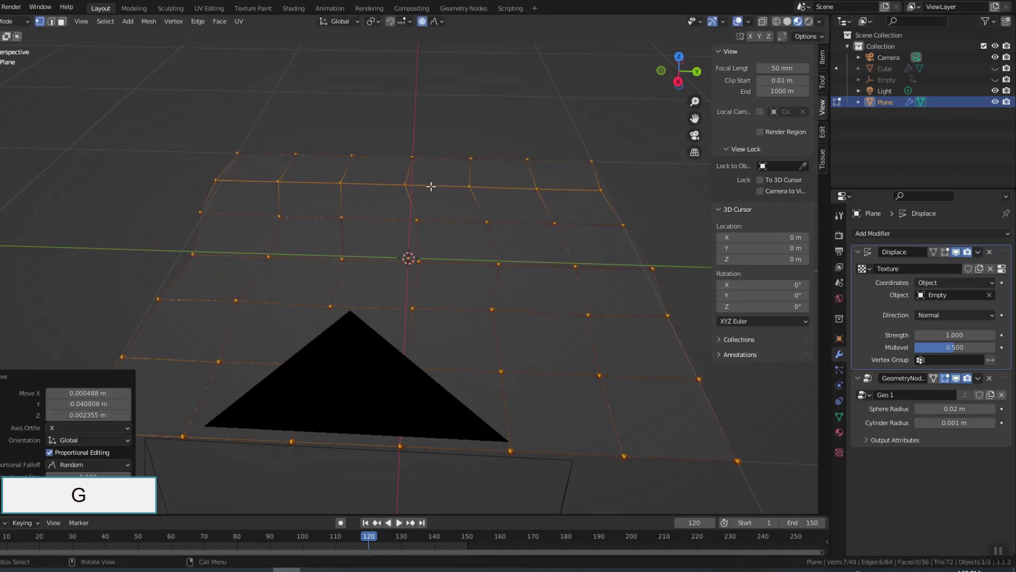
alt+click(440, 372)
key(g)
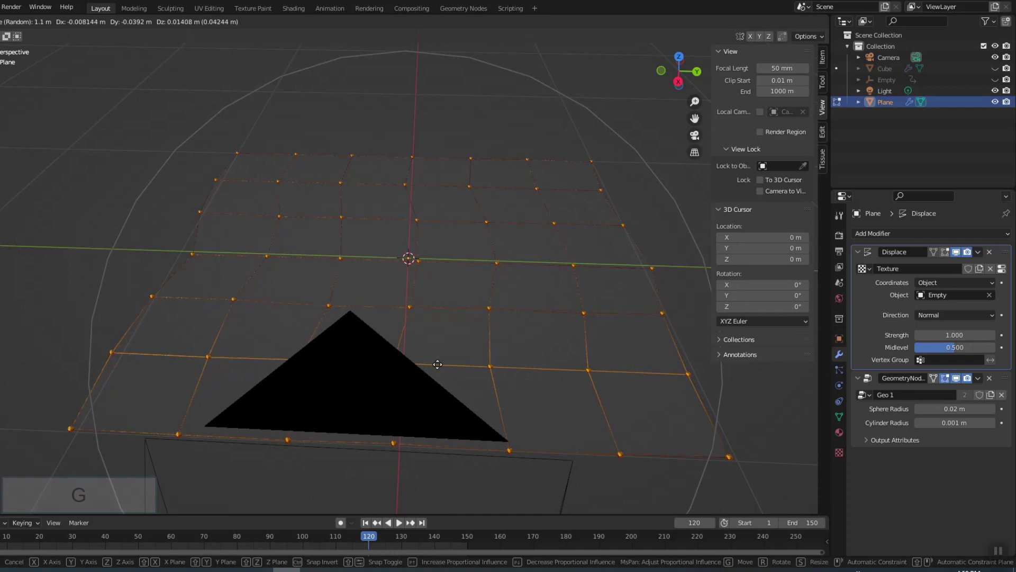
click(437, 362)
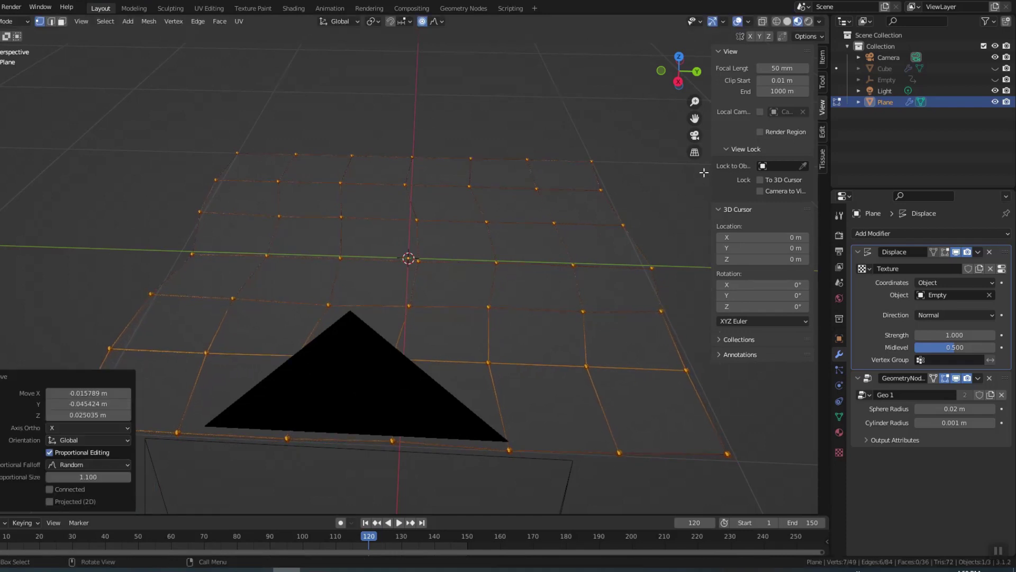
key(Tab)
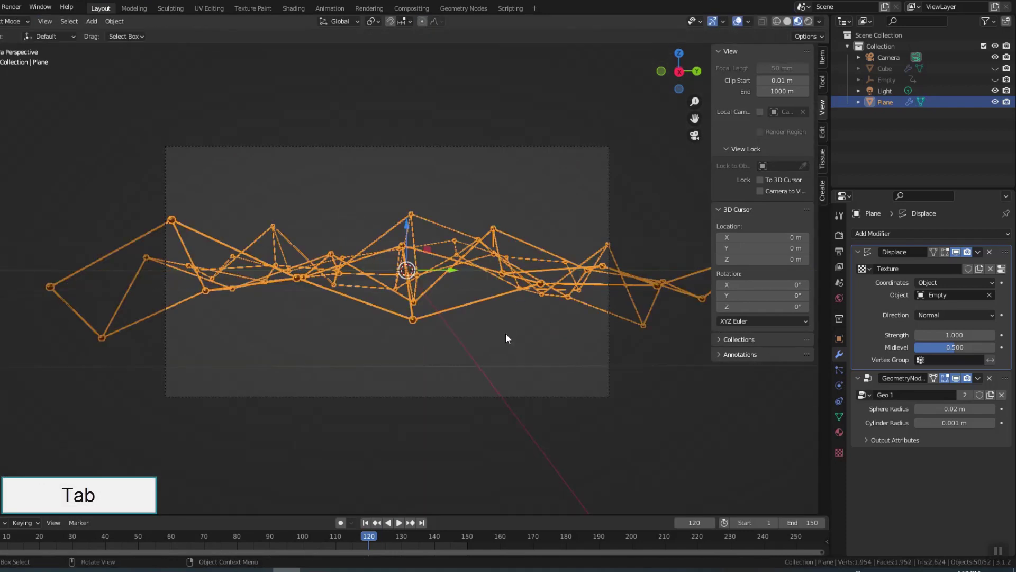
Deselect the plane and play back the irregular plexus through the camera
click(506, 339)
key(space)
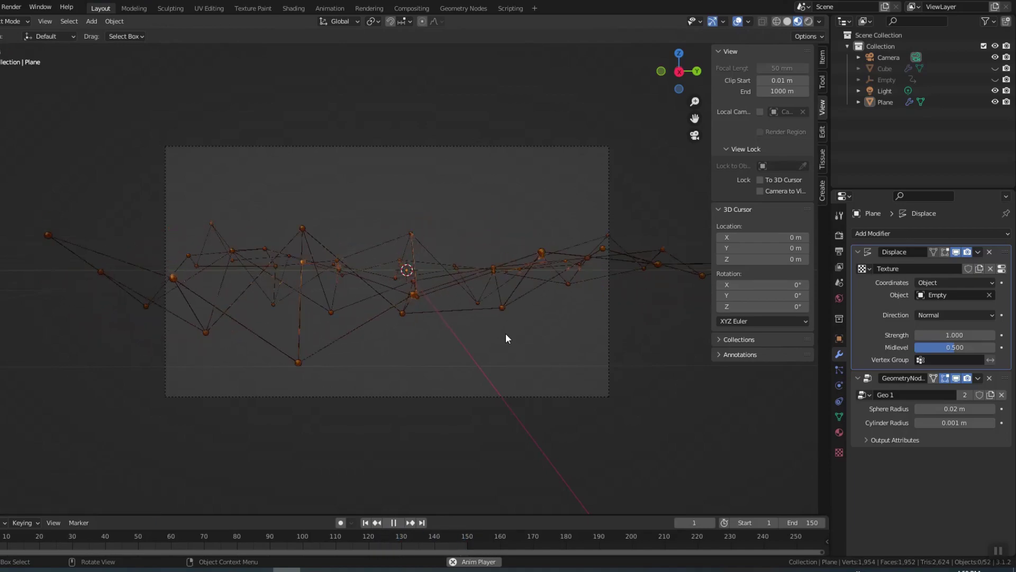
key(space)
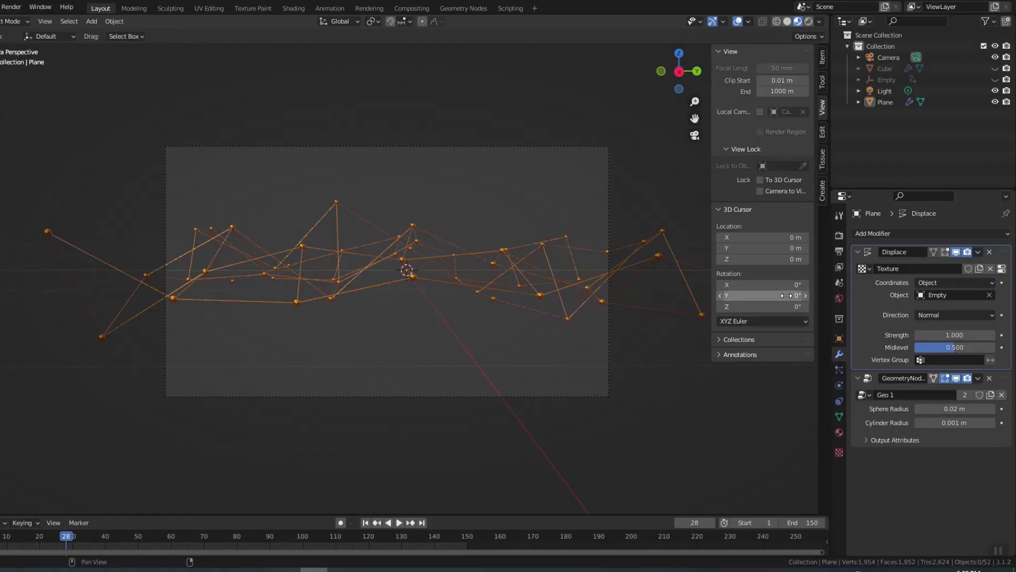
Use an Environment Texture for the World background colour and load studio_garden_4k.exr from the Environment folder
click(838, 299)
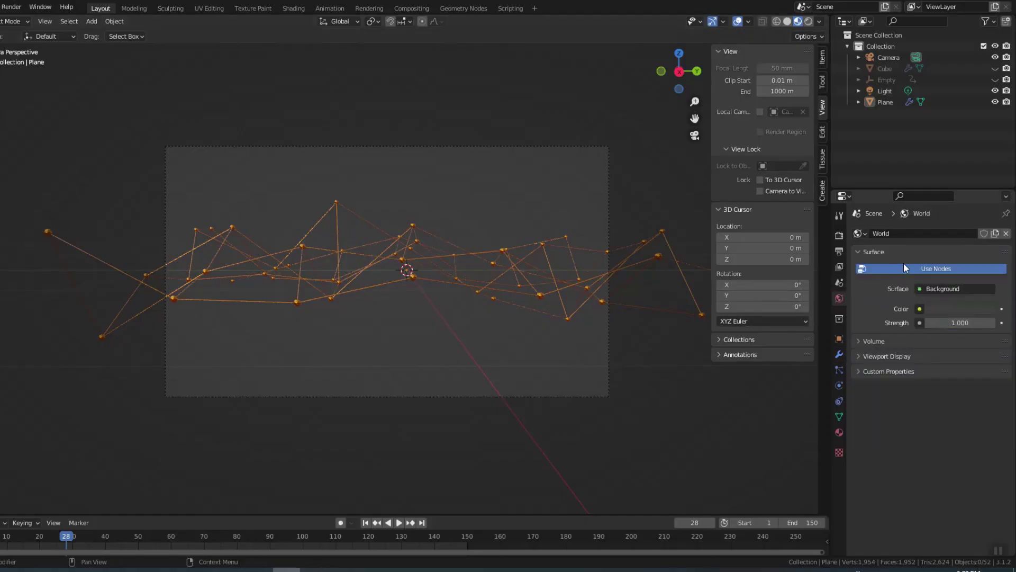
click(919, 308)
click(694, 360)
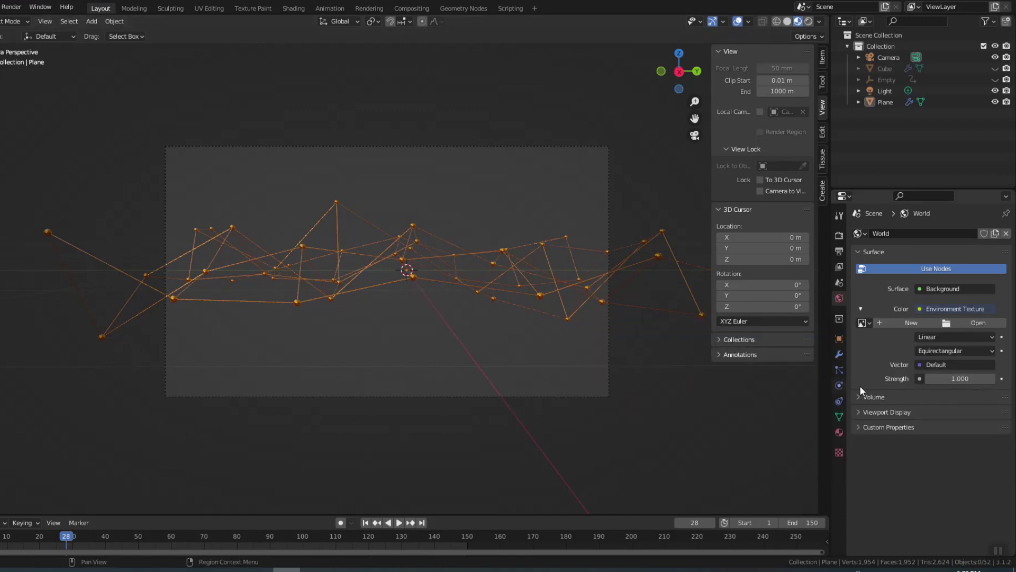
click(974, 324)
click(244, 370)
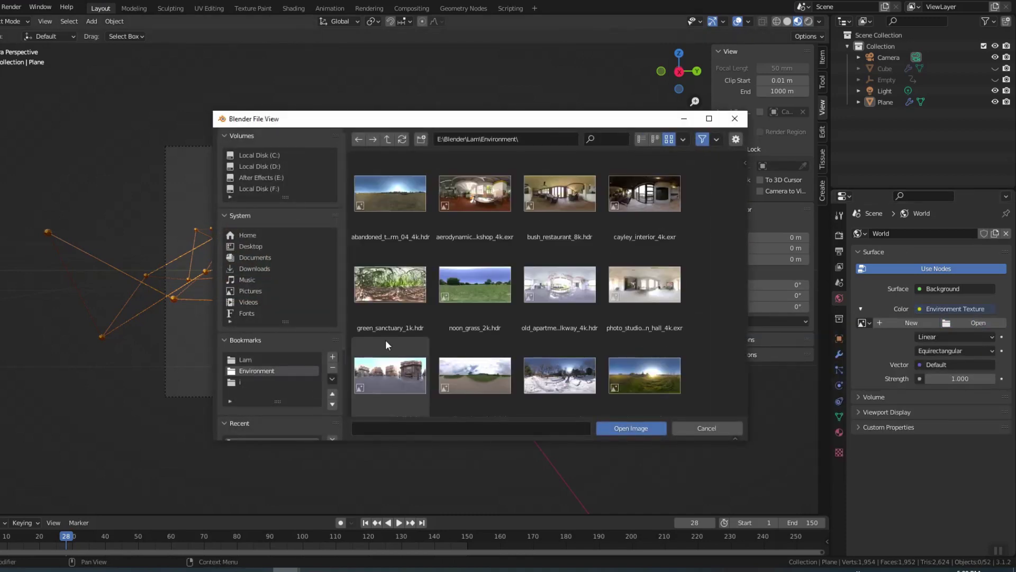
click(394, 371)
click(628, 428)
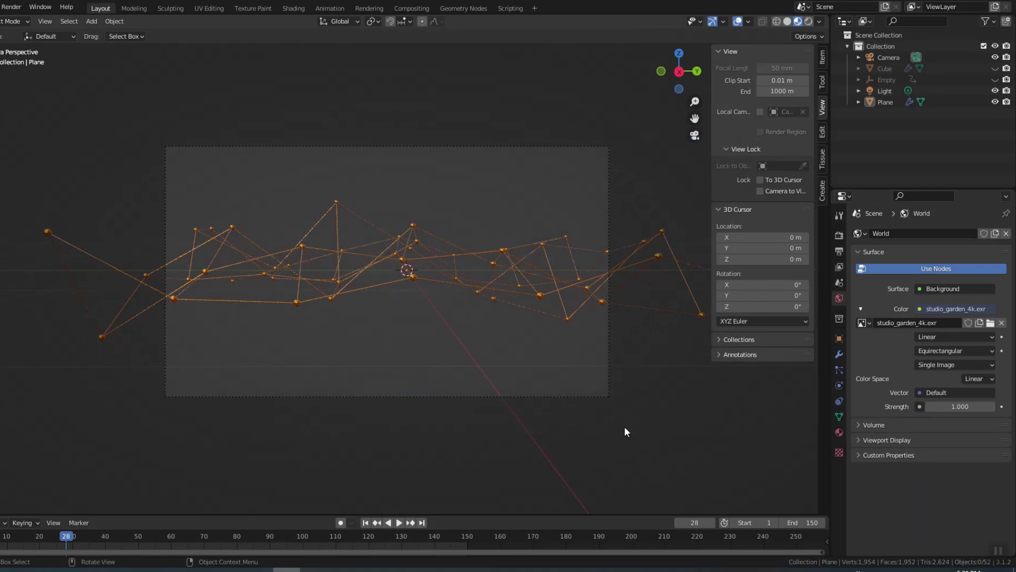
Display the scene in Rendered shading and make the Eevee film background transparent
click(808, 21)
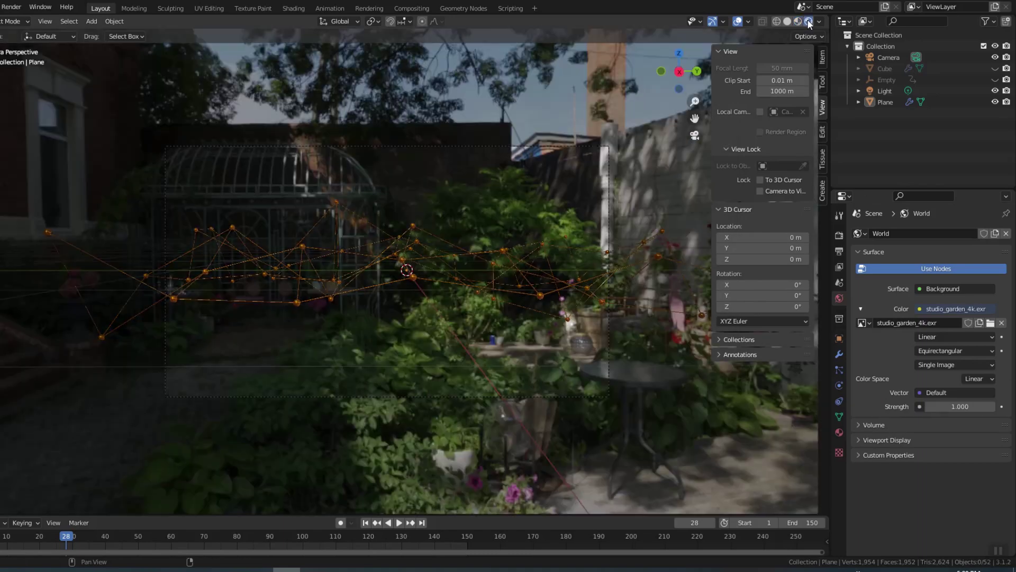
click(840, 236)
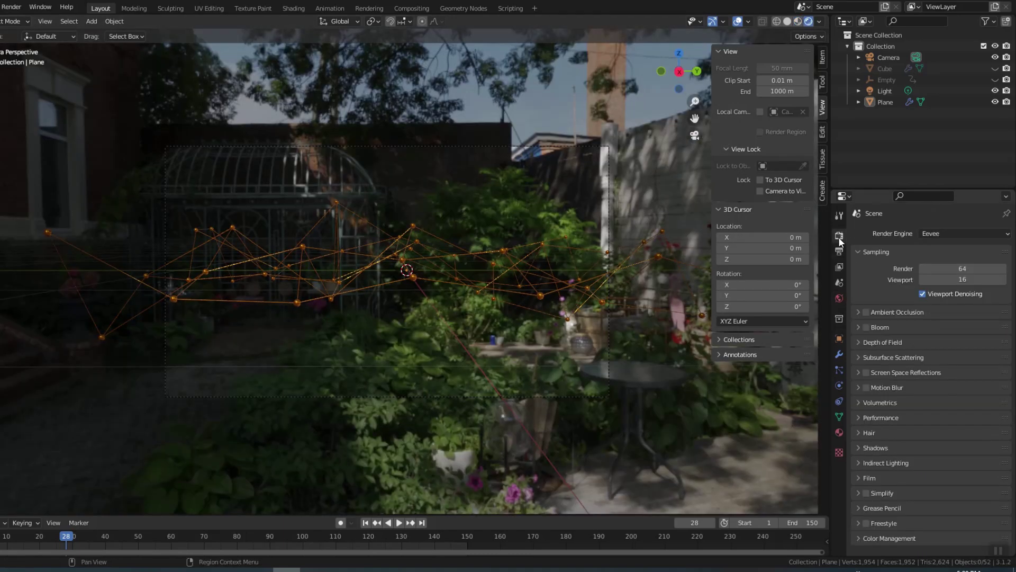
click(870, 478)
click(918, 506)
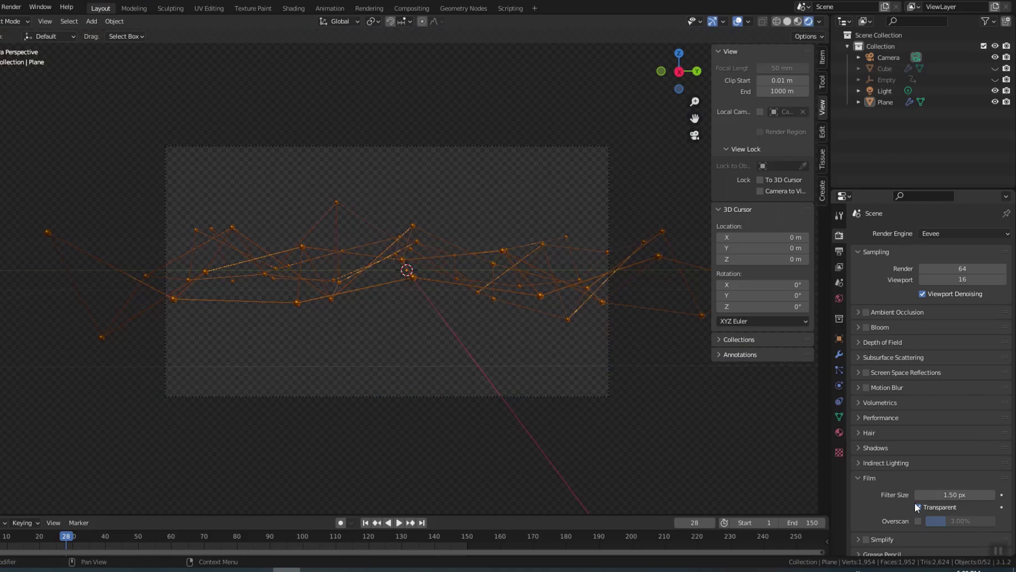
Set the World background's Strength to 3
click(839, 299)
scroll(566, 348, up, 2)
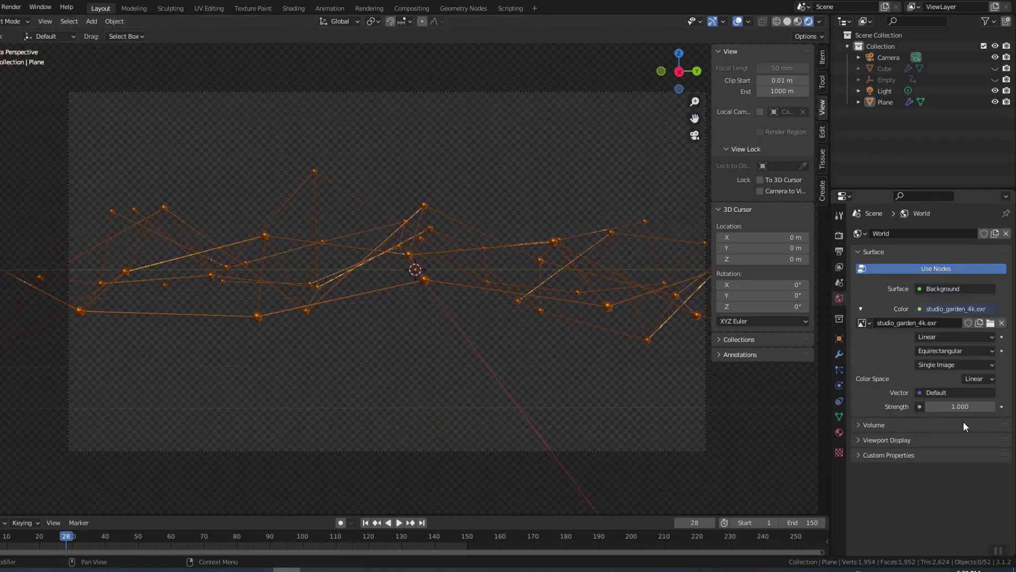
key(Return)
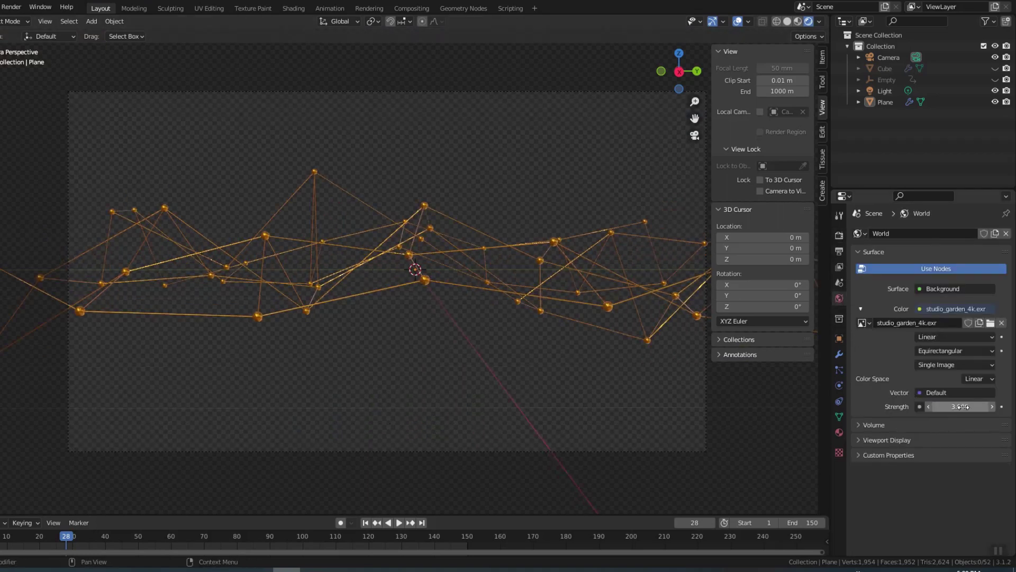
Add a 2 m plane at the world origin and rotate it 90° about the Y axis
middle_drag(521, 350, 498, 416)
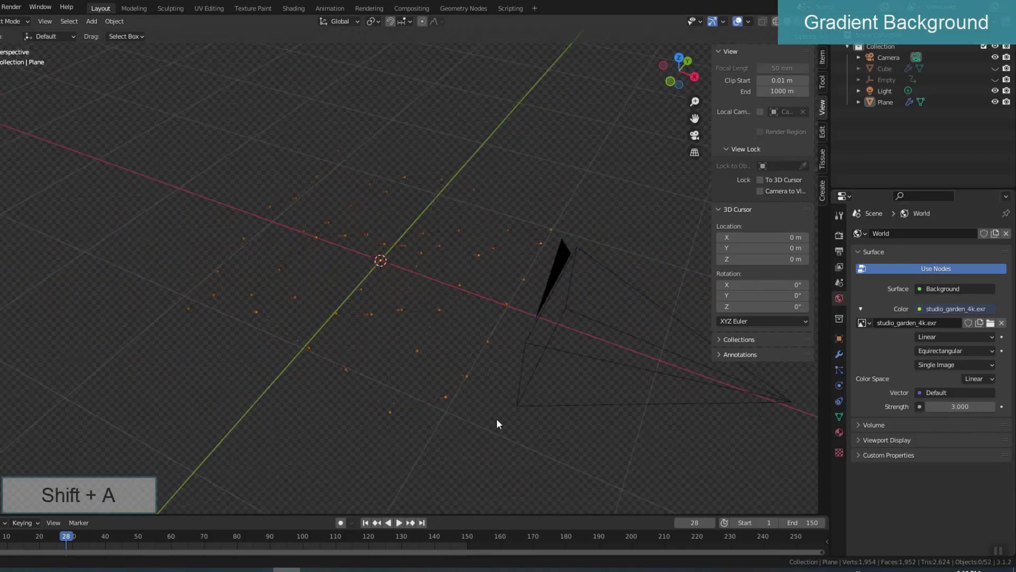
key(shift+a)
mouse_move(379, 299)
click(410, 296)
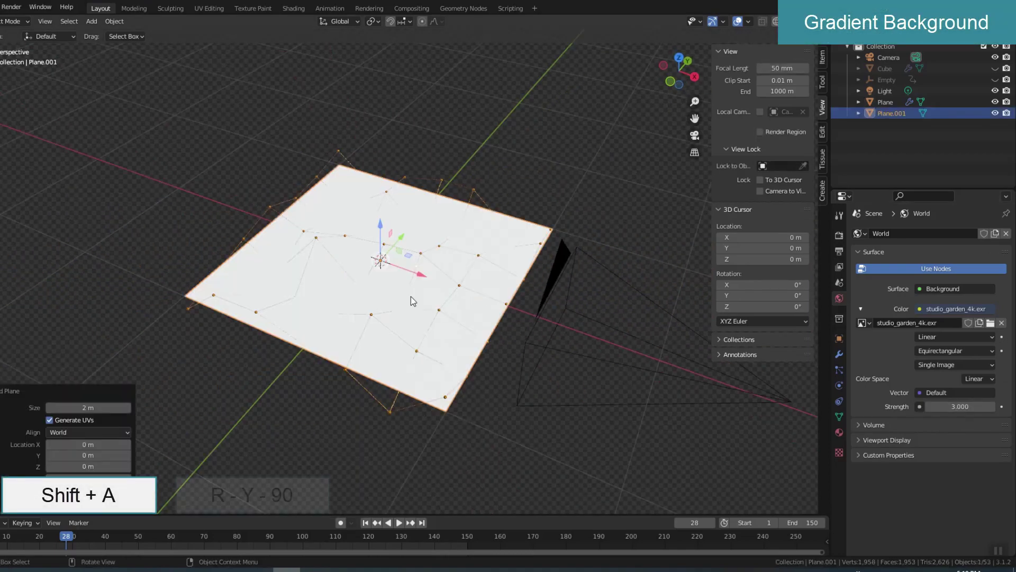
text(ry90)
key(Return)
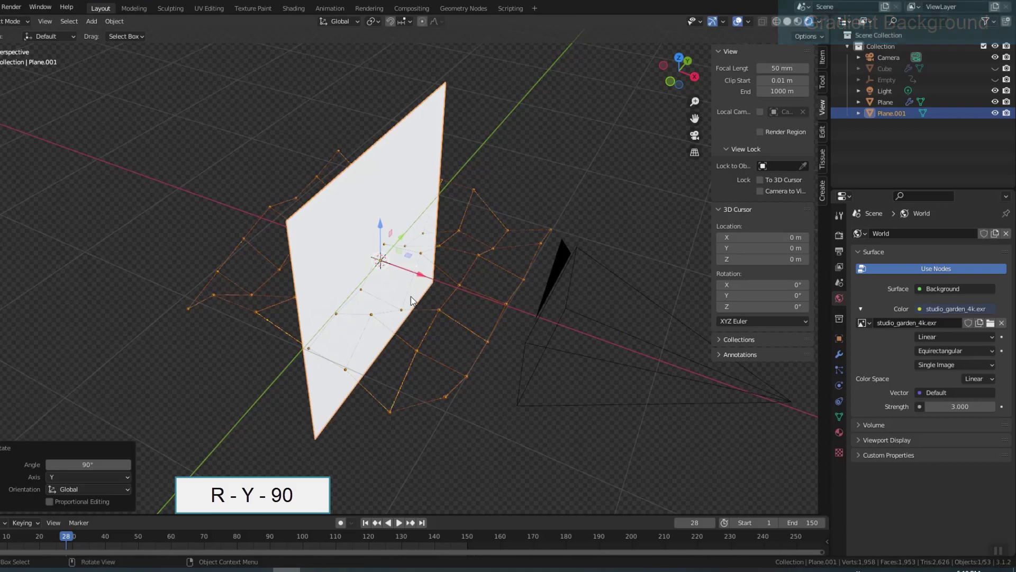
Move the upright plane about 1.57 m toward negative X, behind the plexus
key(g)
key(x)
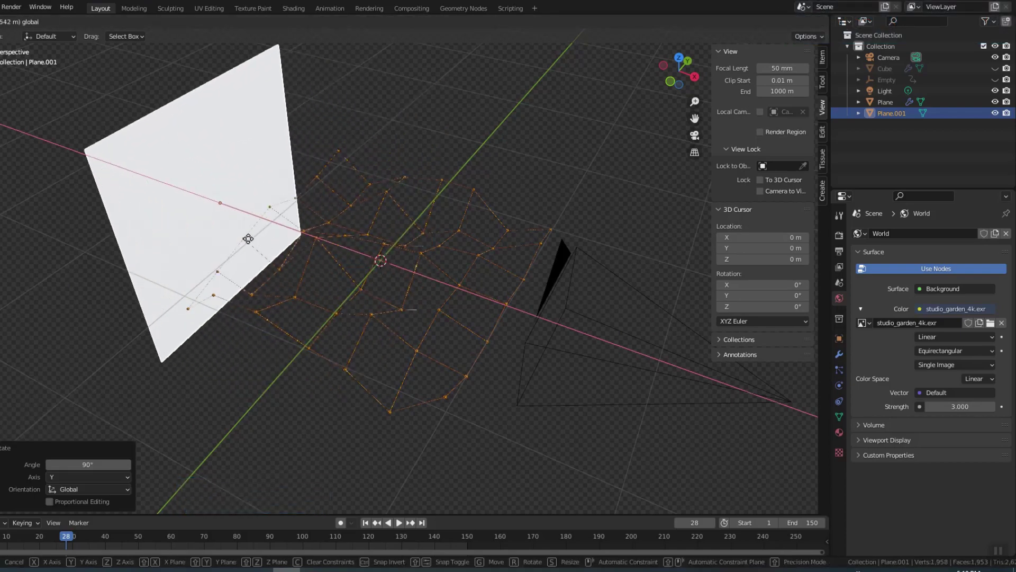
key(Return)
Fit the upright plane to the camera frame in Material Preview: lower it about 0.09 m, scale it 1.564, and shift it about 0.065 m toward negative Y
click(799, 21)
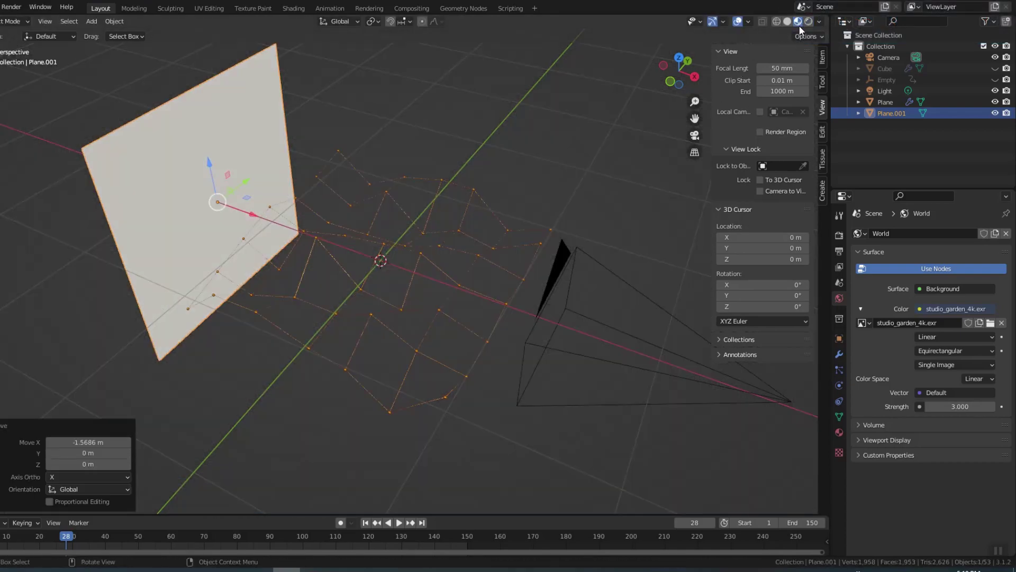
scroll(516, 272, down, 1)
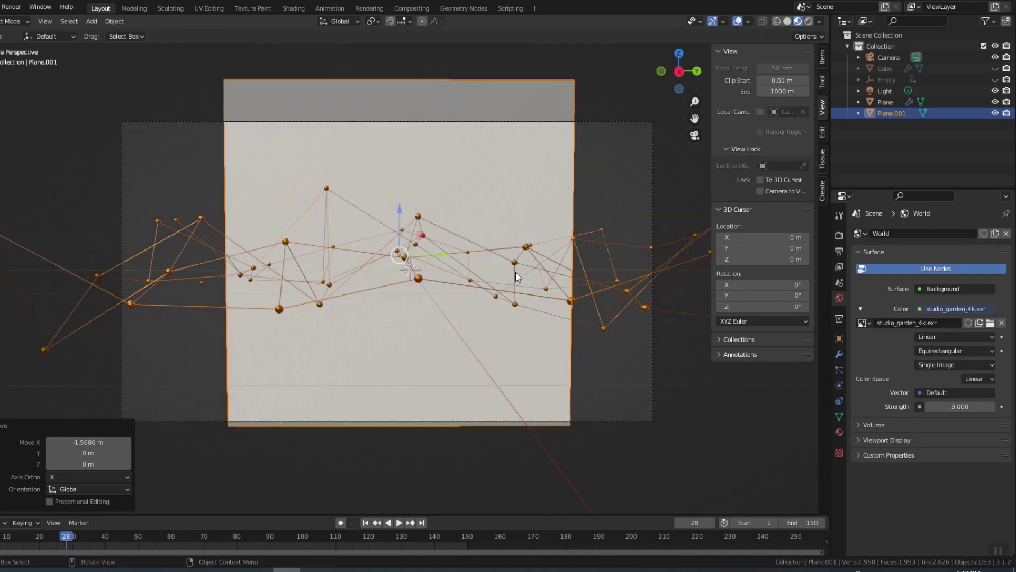
drag(401, 227, 416, 249)
key(s)
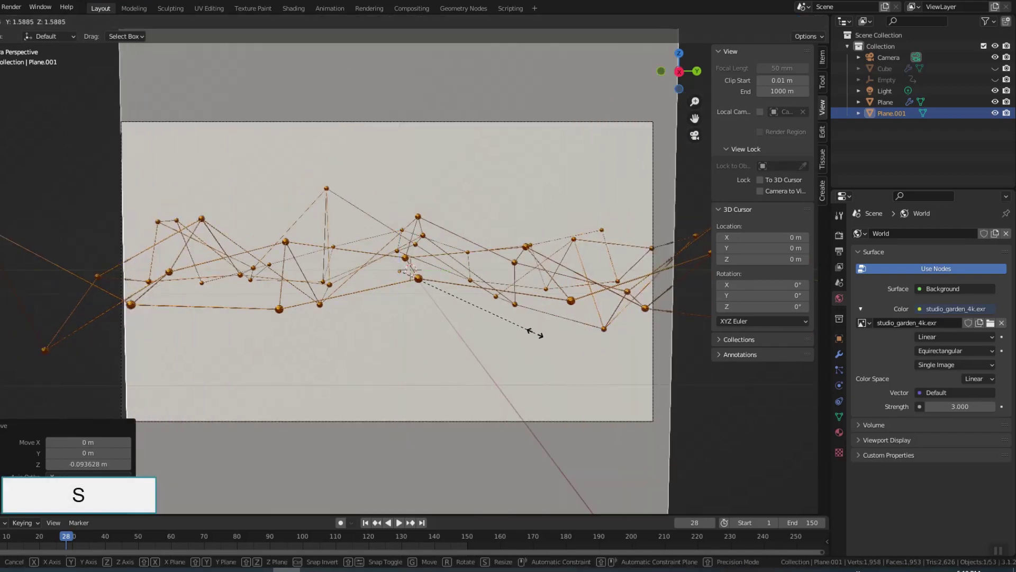
click(532, 335)
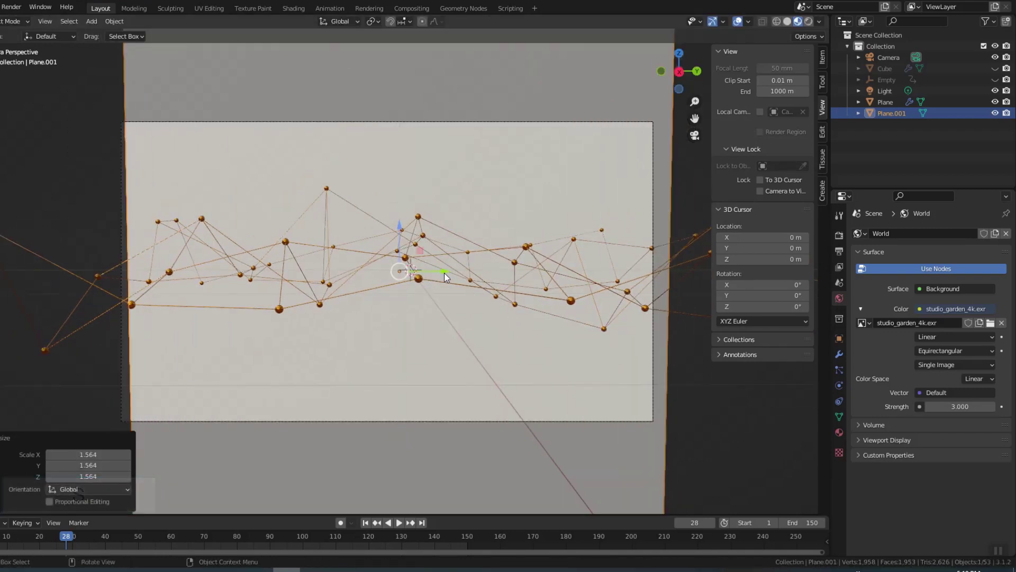
drag(443, 272, 433, 277)
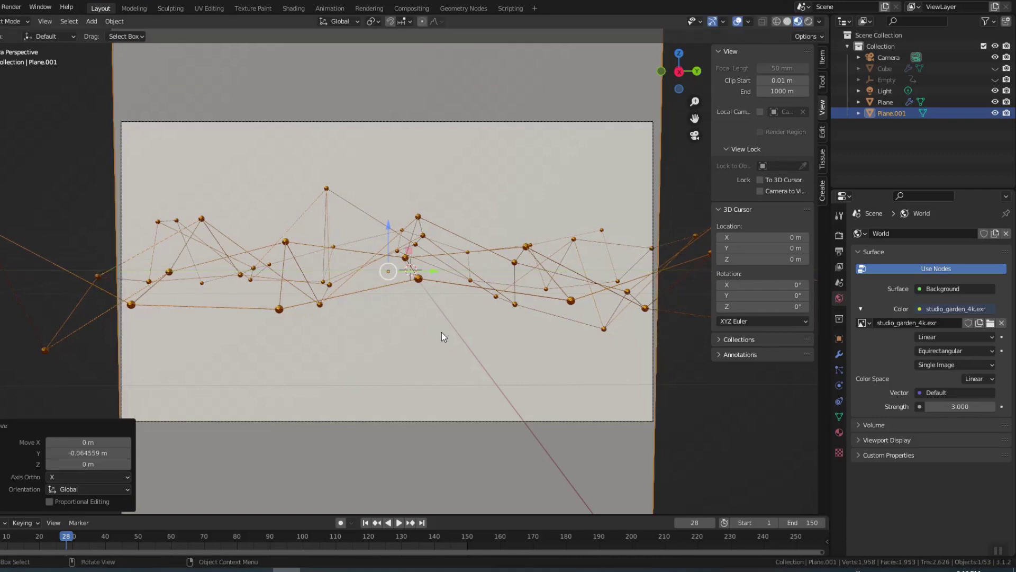
Create a new material for the background plane in the Shading workspace, with the camera view shown and the node editor enlarged
click(290, 8)
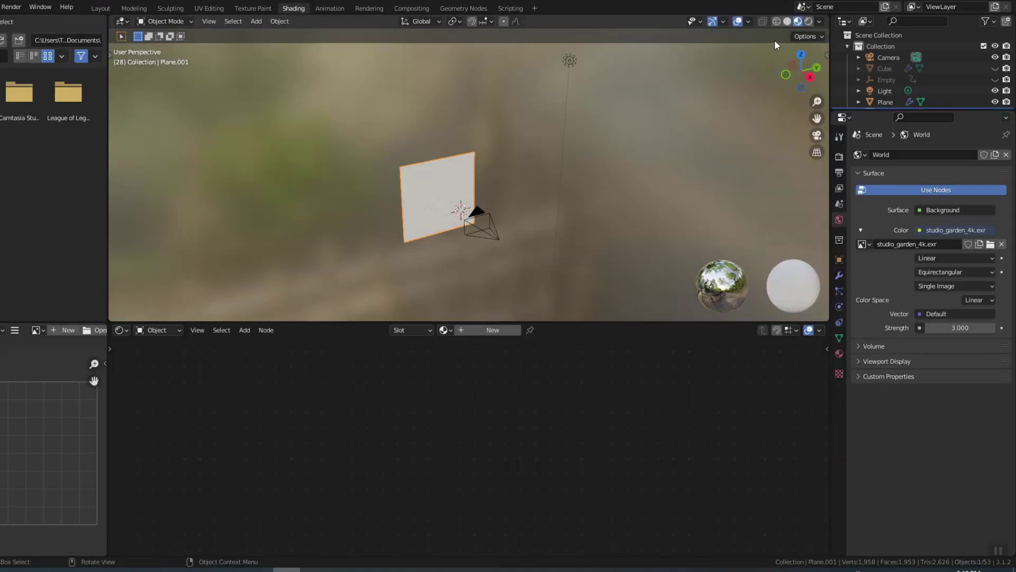
click(818, 136)
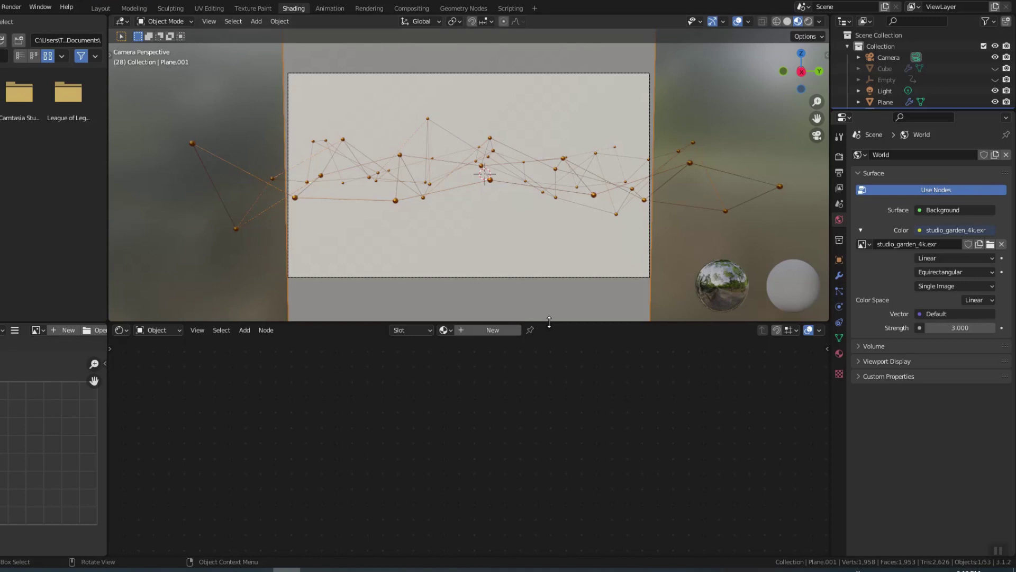
drag(549, 322, 549, 275)
click(490, 285)
middle_drag(459, 325, 576, 304)
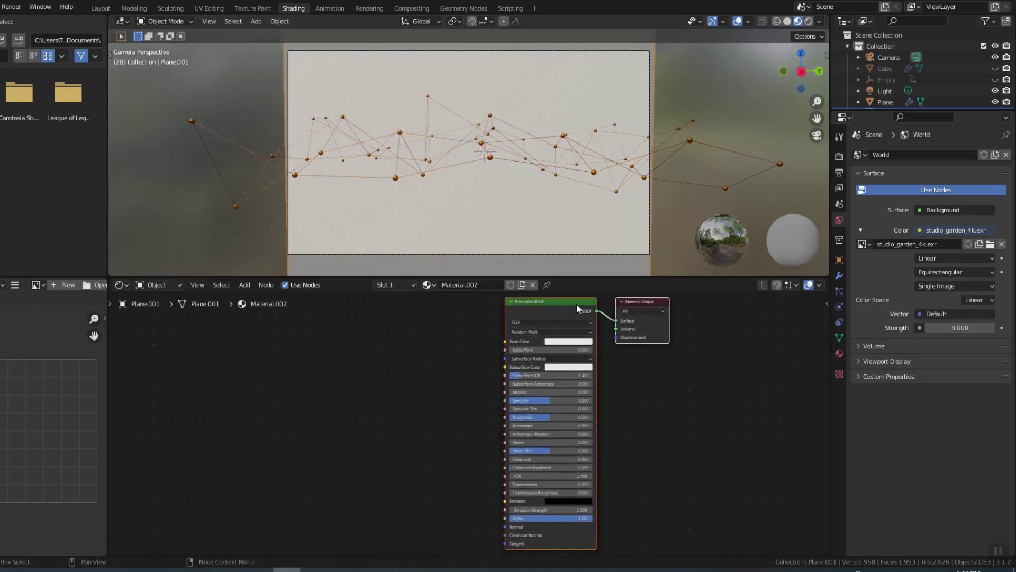
Add a Gradient Texture node and connect its Color output to the Principled BSDF's Base Color
click(245, 285)
text(Gradi)
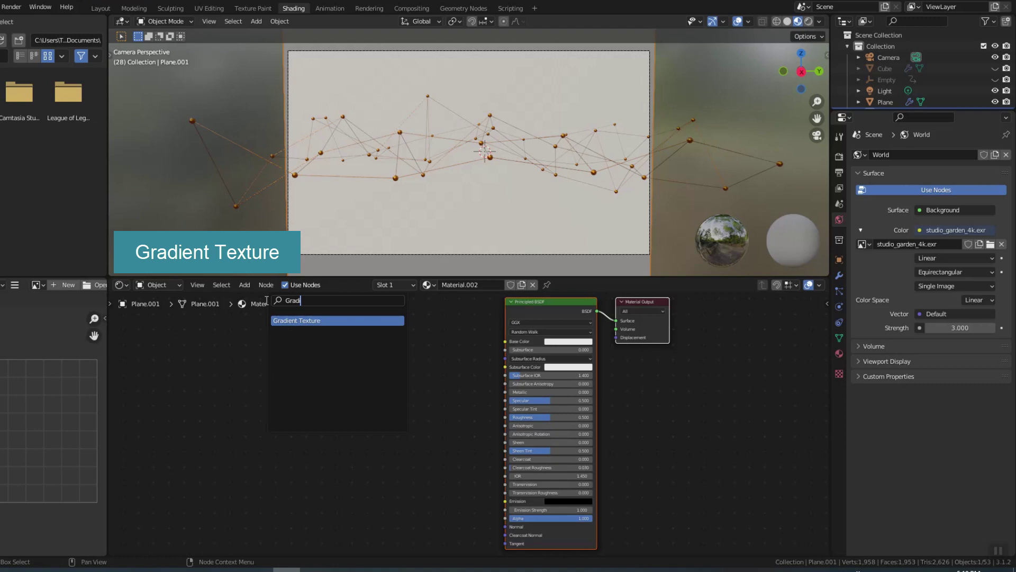
click(296, 320)
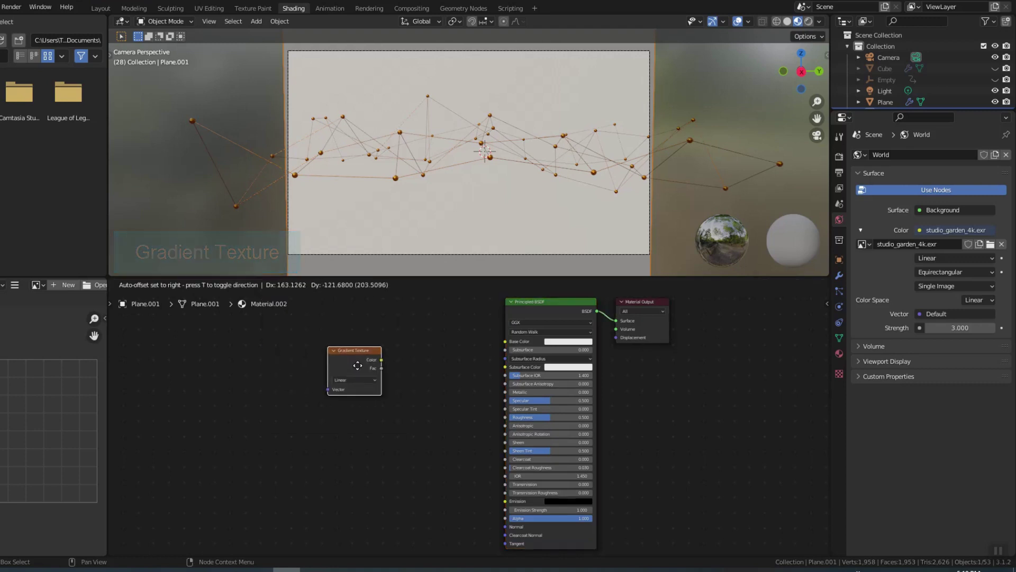
click(361, 345)
drag(380, 345, 417, 344)
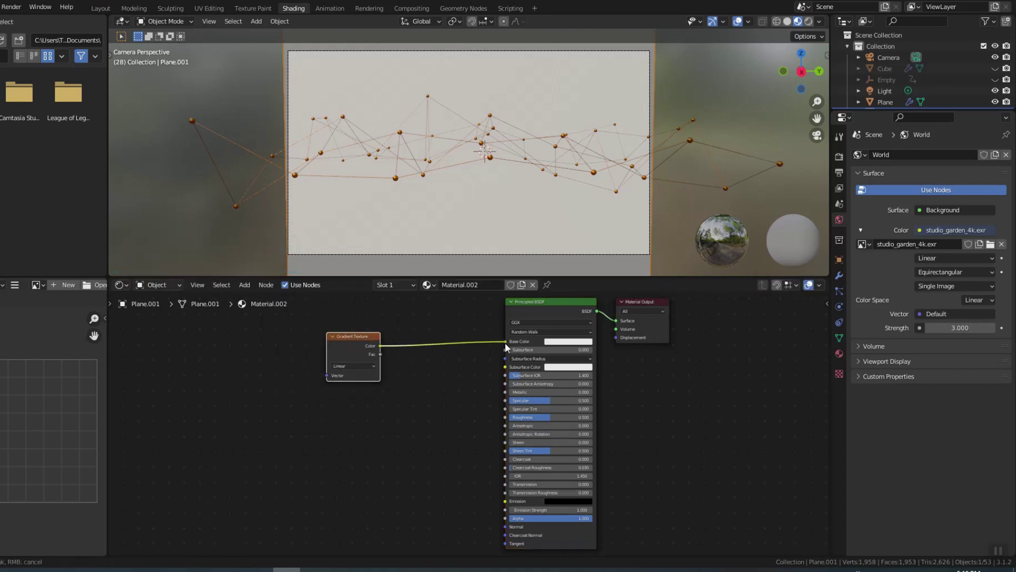
drag(505, 342, 505, 342)
Add Texture Coordinate and Mapping nodes to the gradient, feed Mapping with Object coordinates, and make the gradient Spherical
key(ctrl+t)
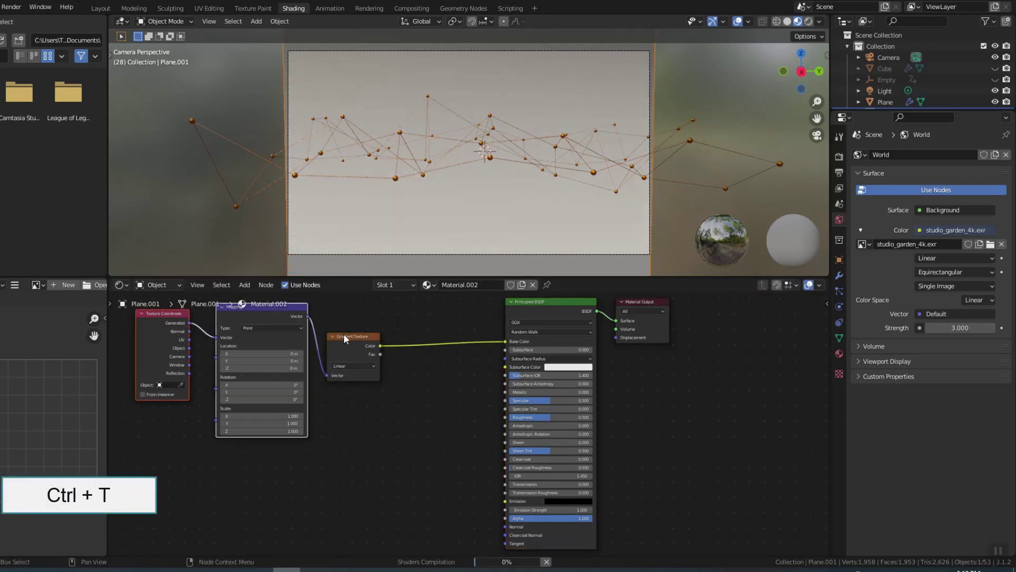
drag(189, 348, 215, 338)
click(345, 366)
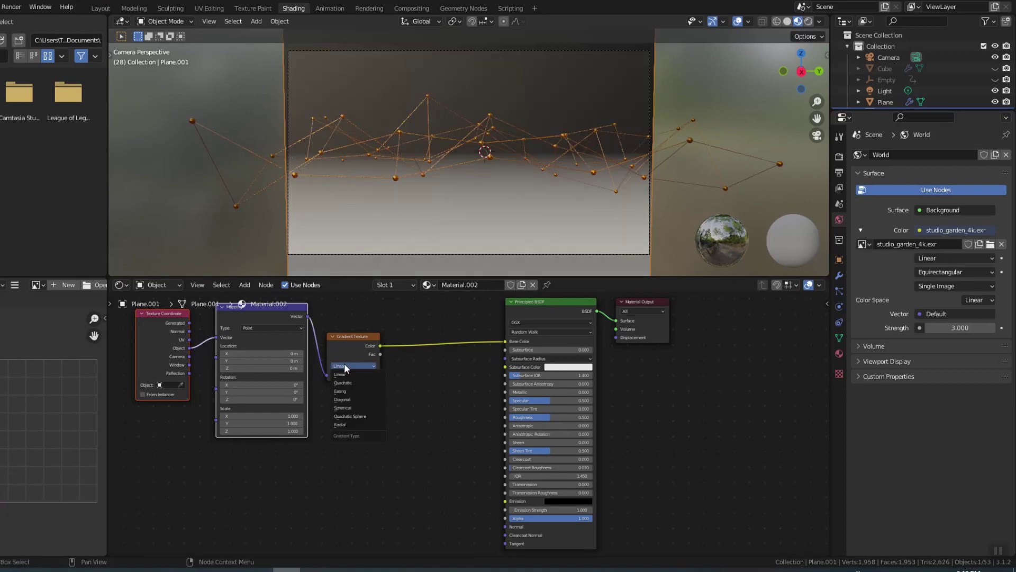
click(348, 408)
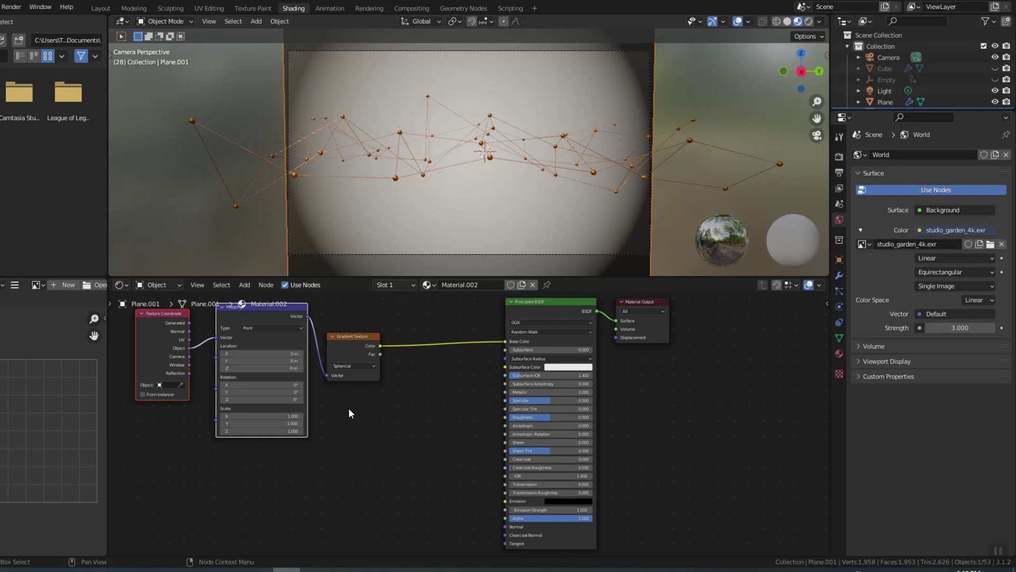
Set the Mapping node's X scale to 1.4 and enlarge the background plane by a factor of about 1.16
click(301, 416)
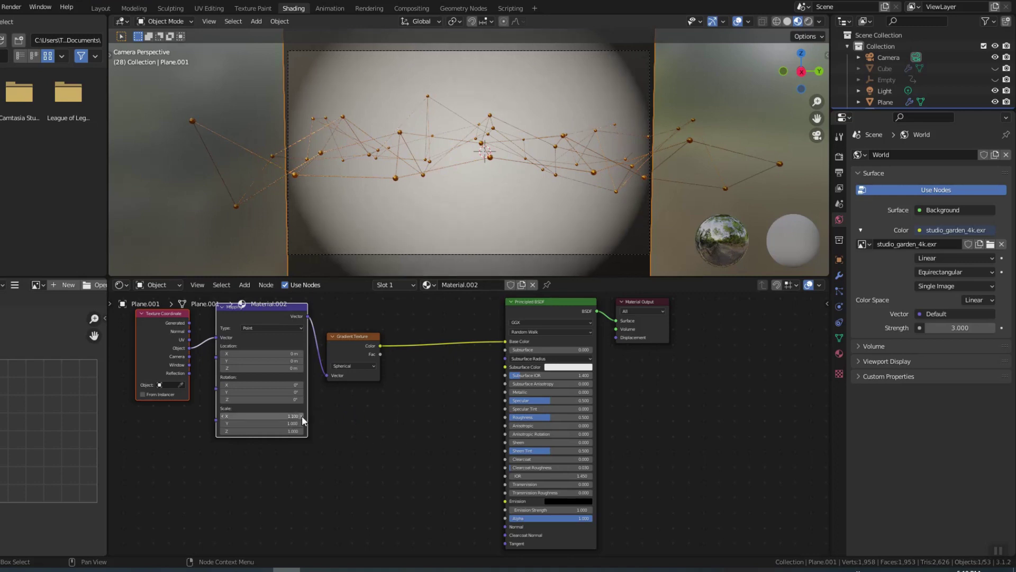
click(302, 416)
click(302, 417)
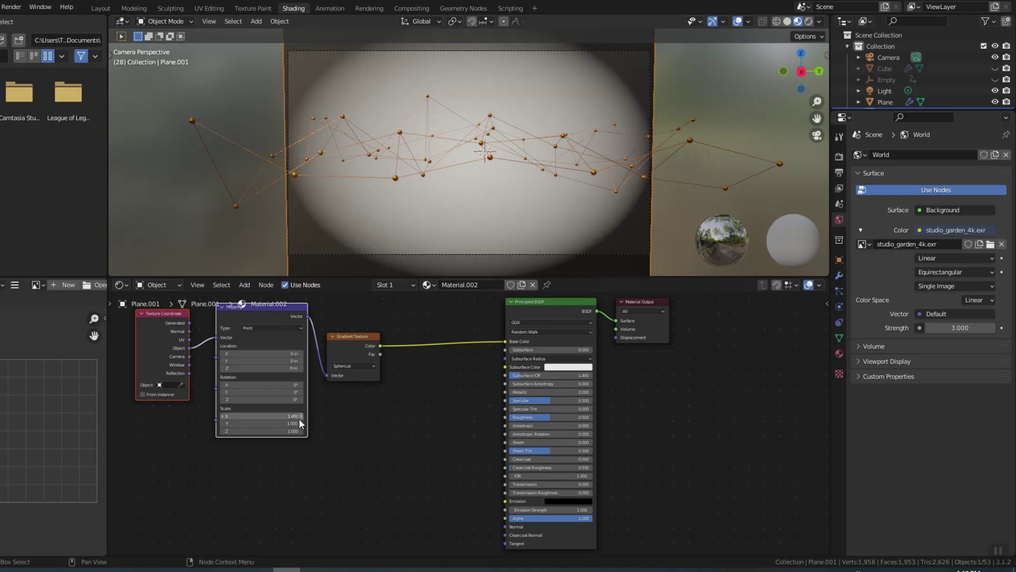
drag(291, 415, 304, 416)
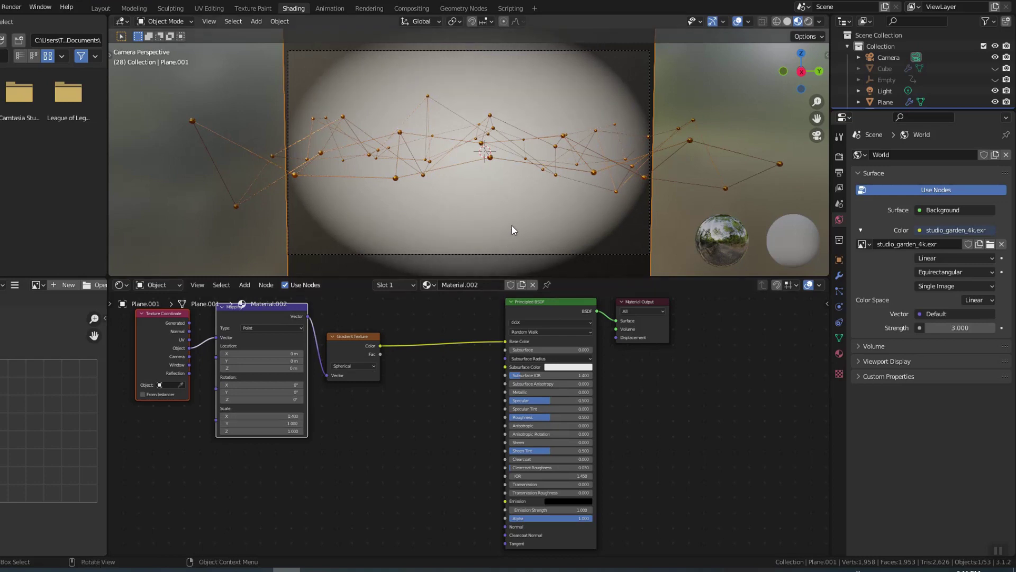
key(s)
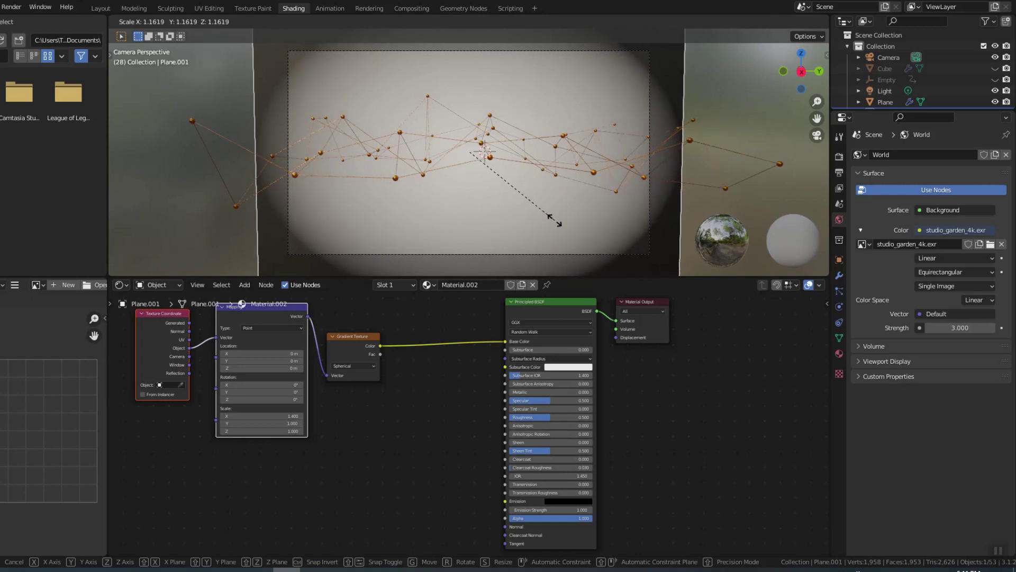
click(555, 220)
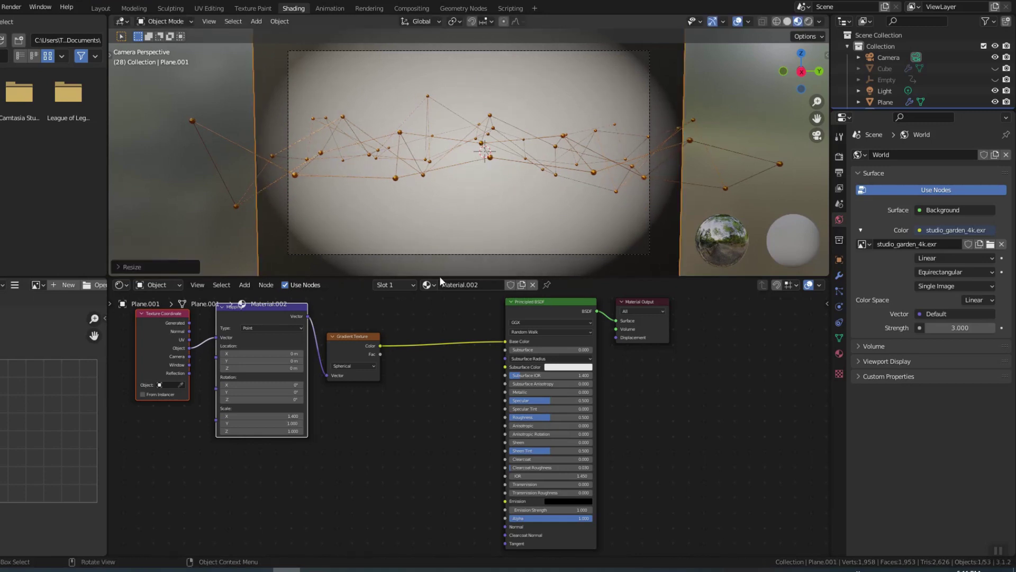
Insert a ColorRamp node between the Gradient Texture and the Principled BSDF
click(248, 284)
click(254, 294)
text(color ramp)
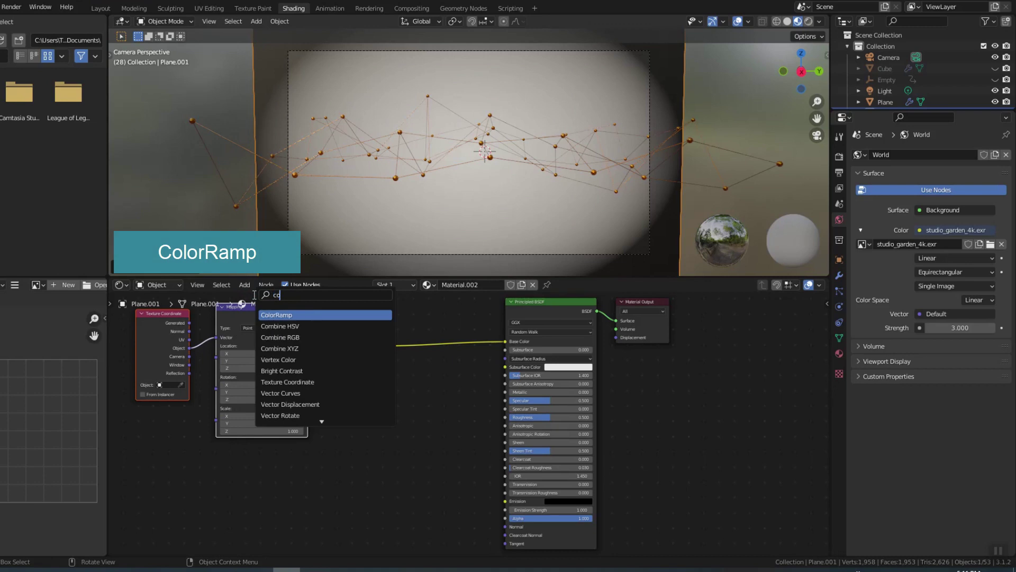
key(Return)
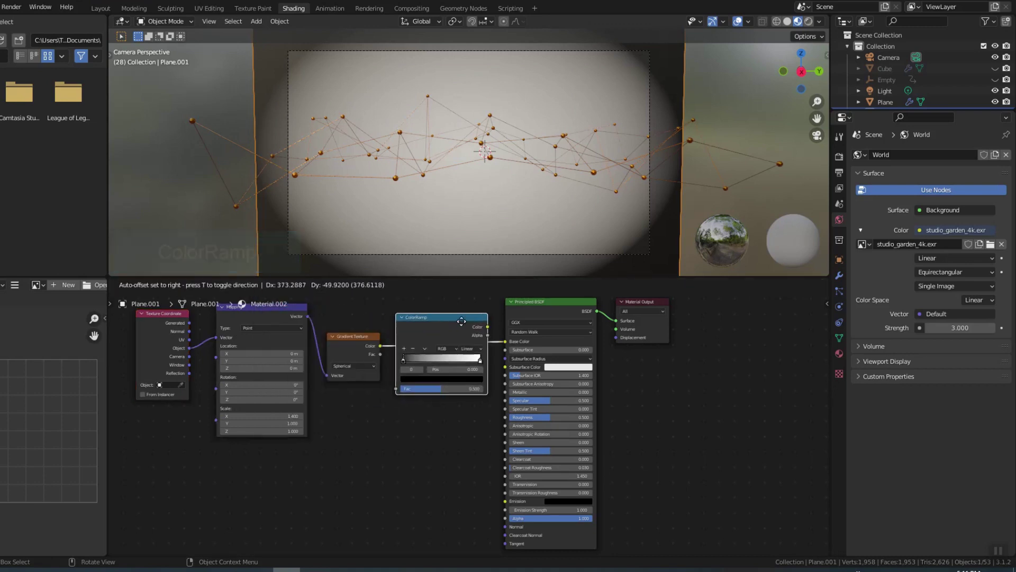
click(463, 320)
Change the ColorRamp's white stop to a dark purple
click(495, 361)
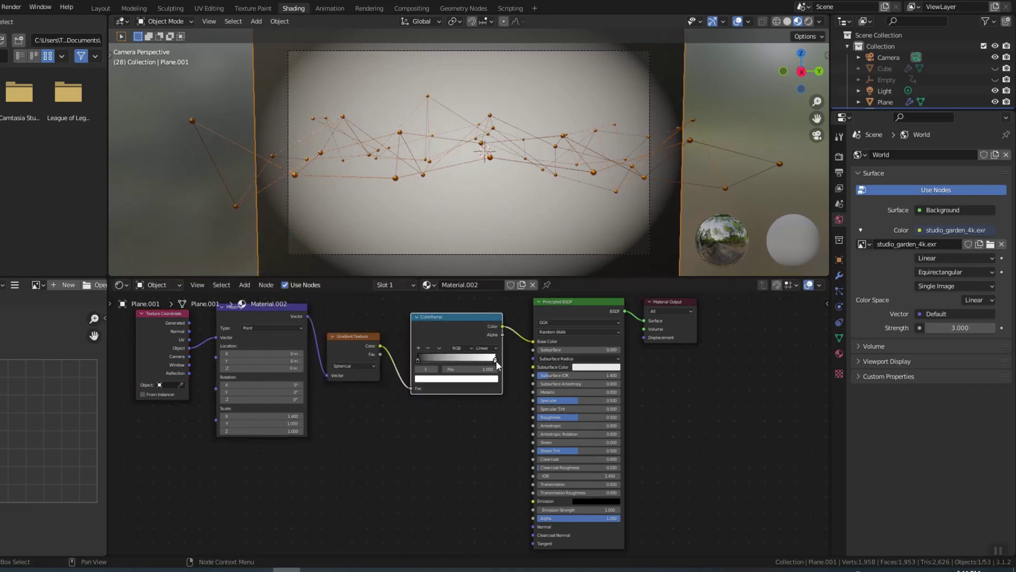
click(486, 379)
click(461, 302)
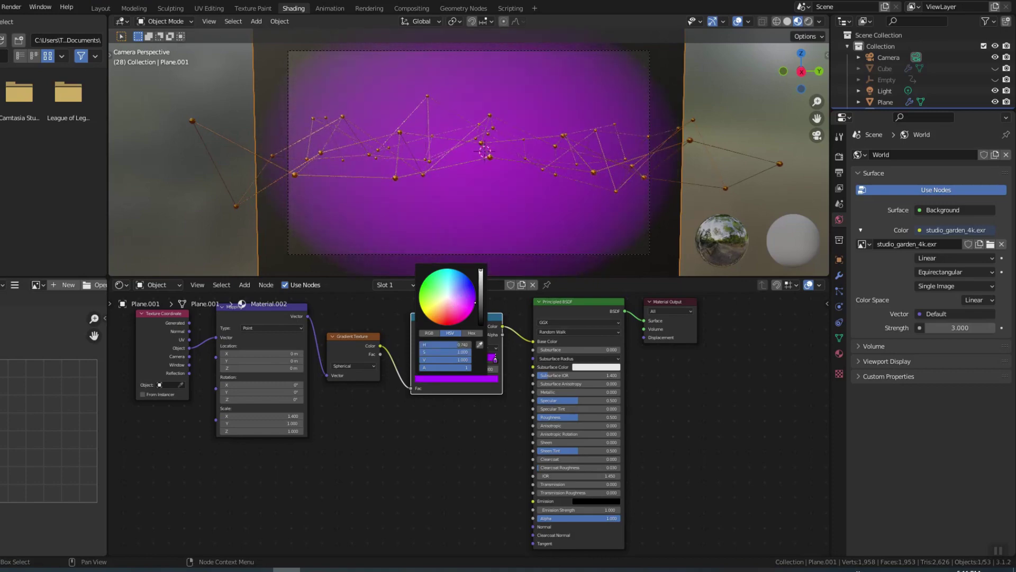
click(481, 306)
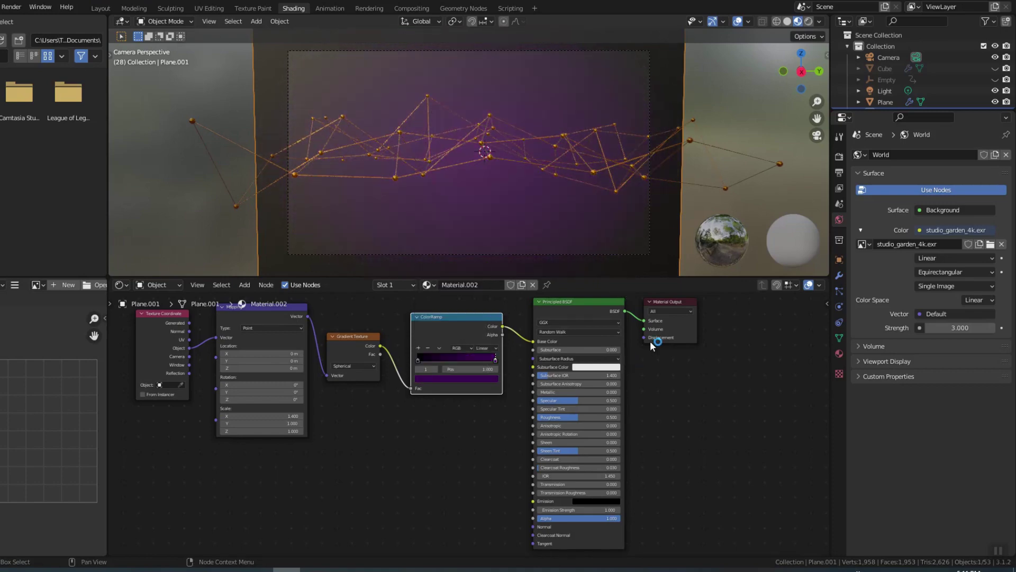
Display the scene in Rendered shading and set the background material's Roughness and Metallic to 1
click(809, 22)
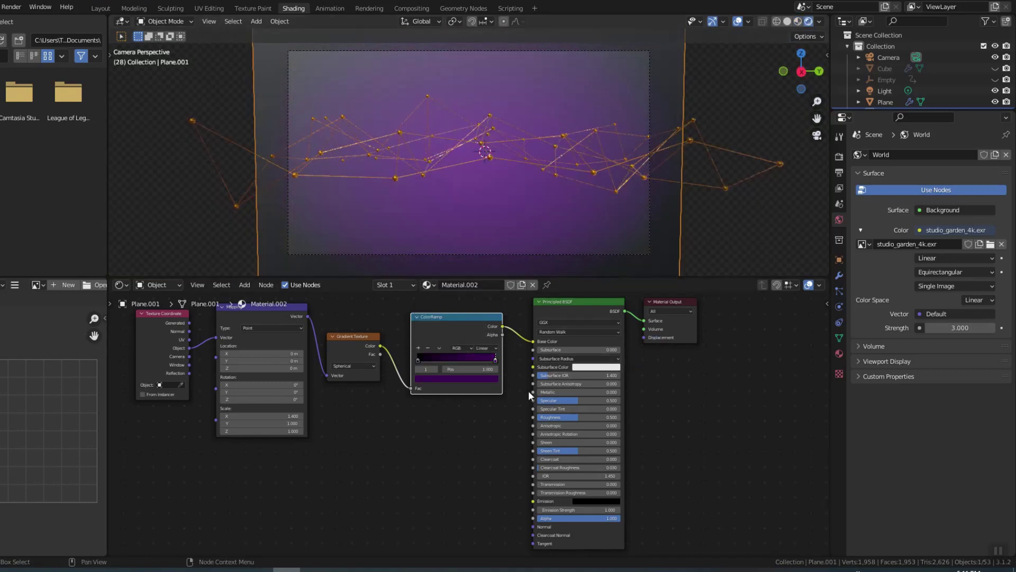
drag(582, 416, 625, 428)
drag(565, 394, 621, 393)
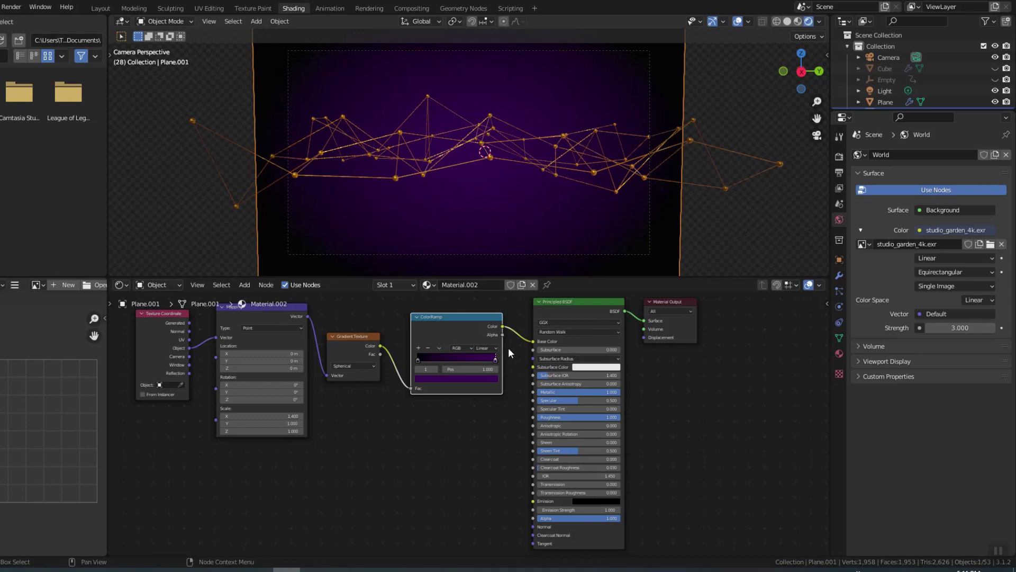
Darken the ColorRamp's purple stop to almost black and return to the Layout workspace
click(488, 379)
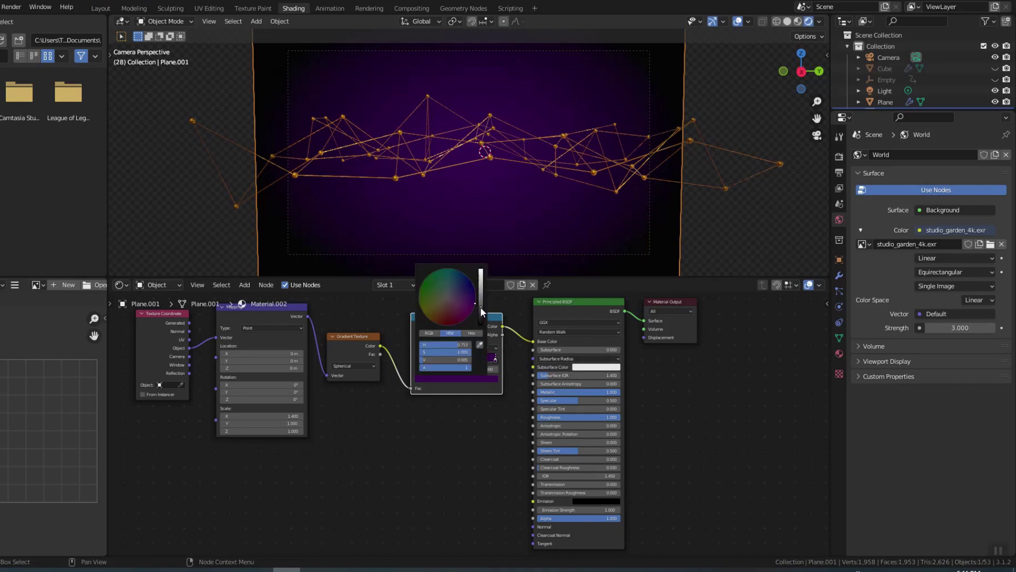
drag(481, 306, 481, 316)
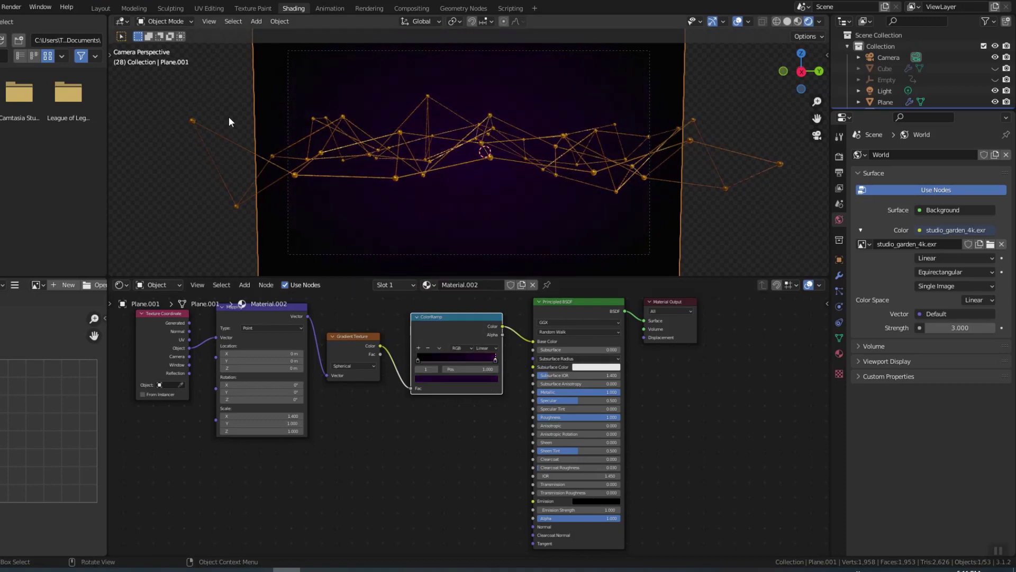
click(100, 9)
scroll(422, 356, up, 2)
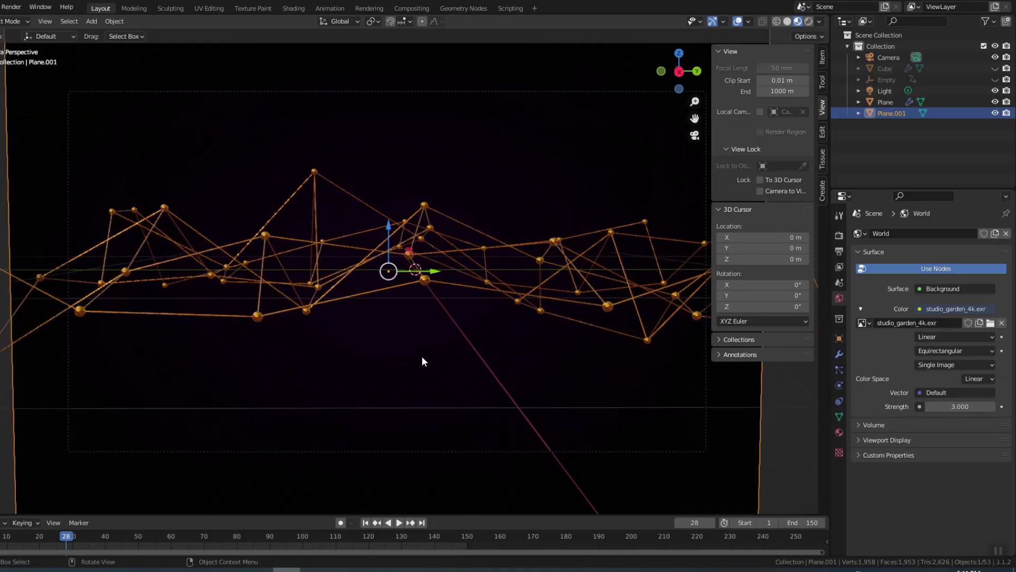
Split the 3D viewport vertically into two and show the scene from the top in one of them
key(space)
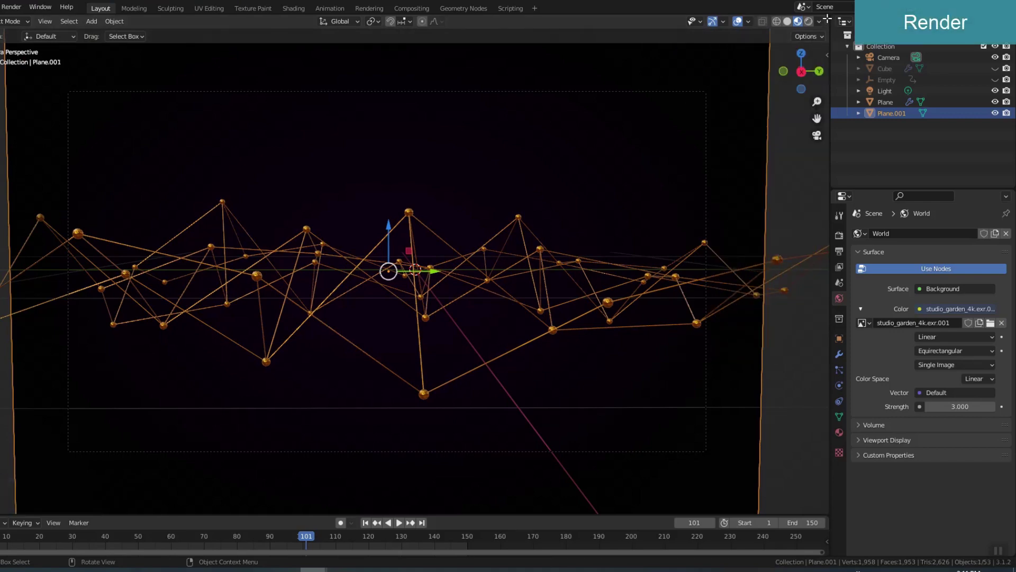
drag(828, 18, 426, 103)
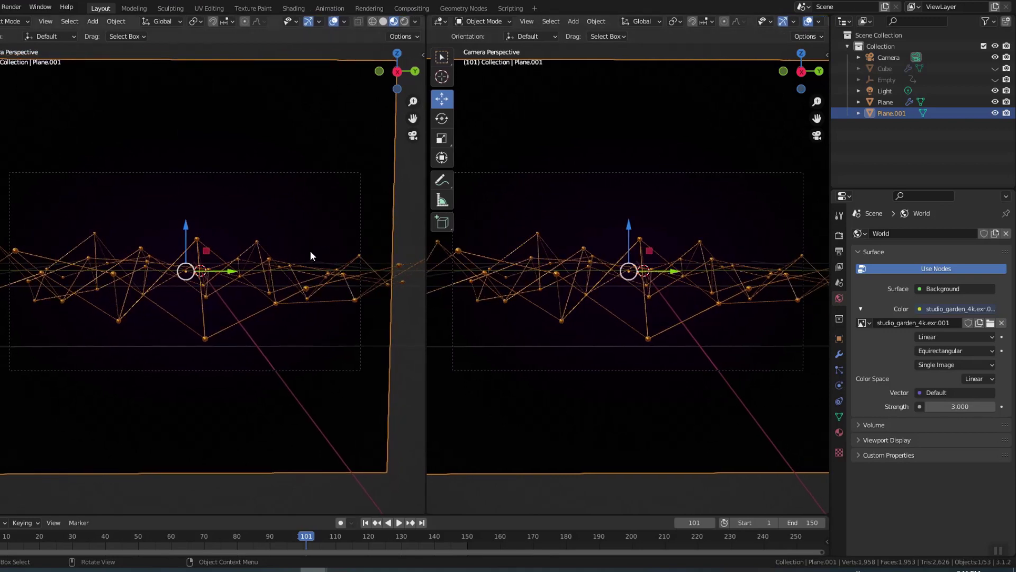
middle_drag(224, 271, 260, 306)
key(KP_7)
key(KP_7)
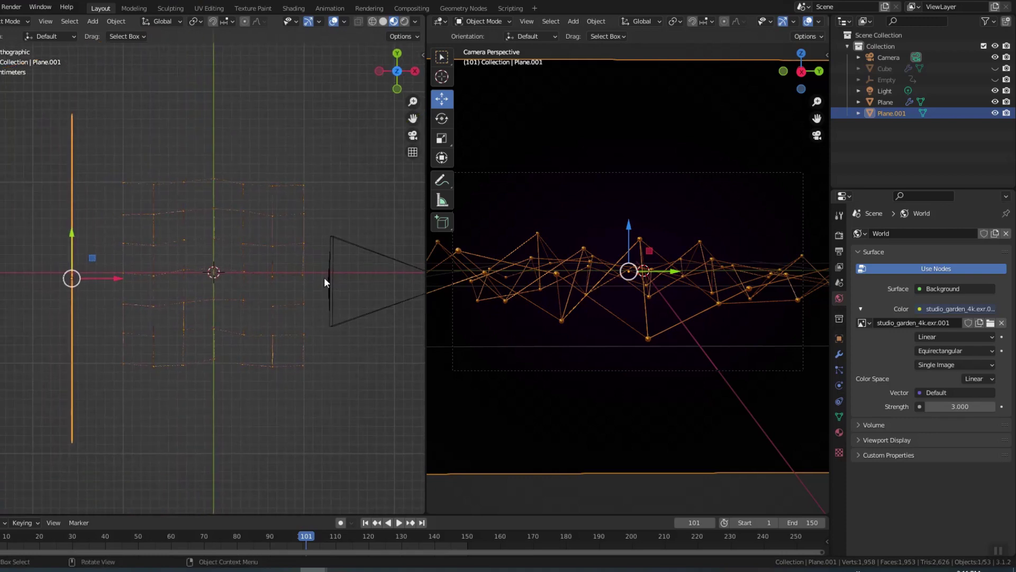
Enable Depth of Field on the camera and show its Limits in the viewport
click(885, 57)
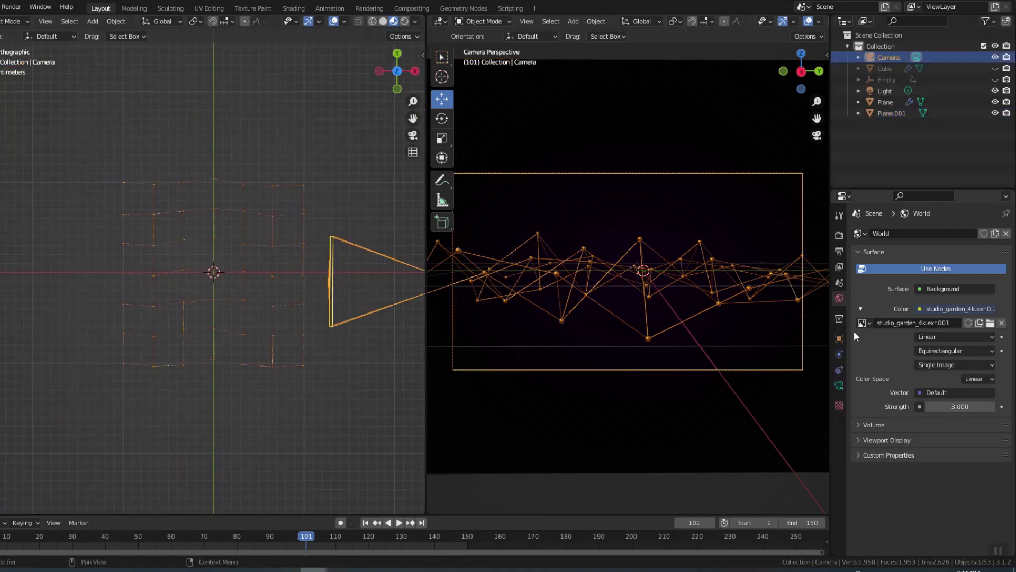
click(840, 386)
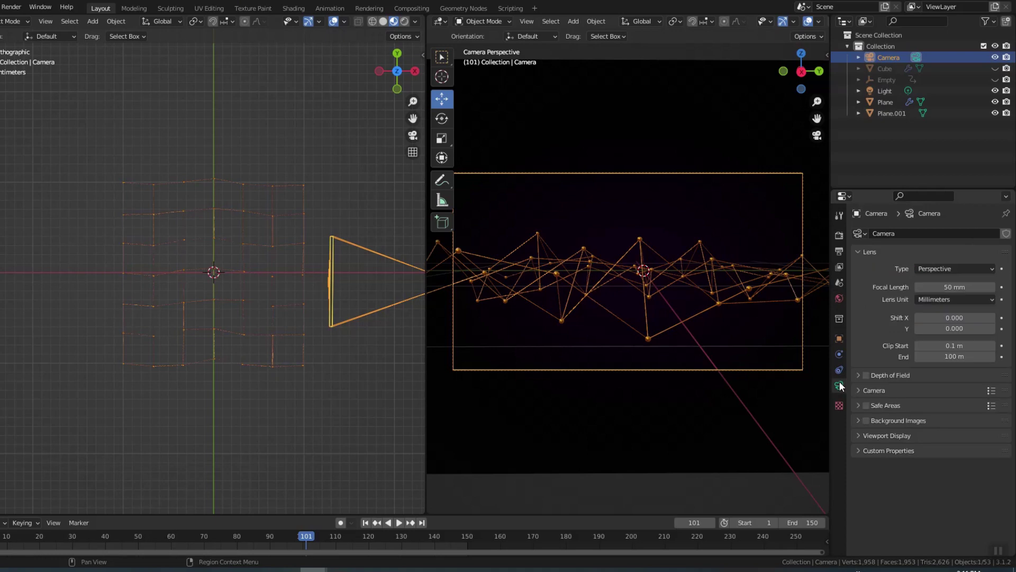
click(866, 374)
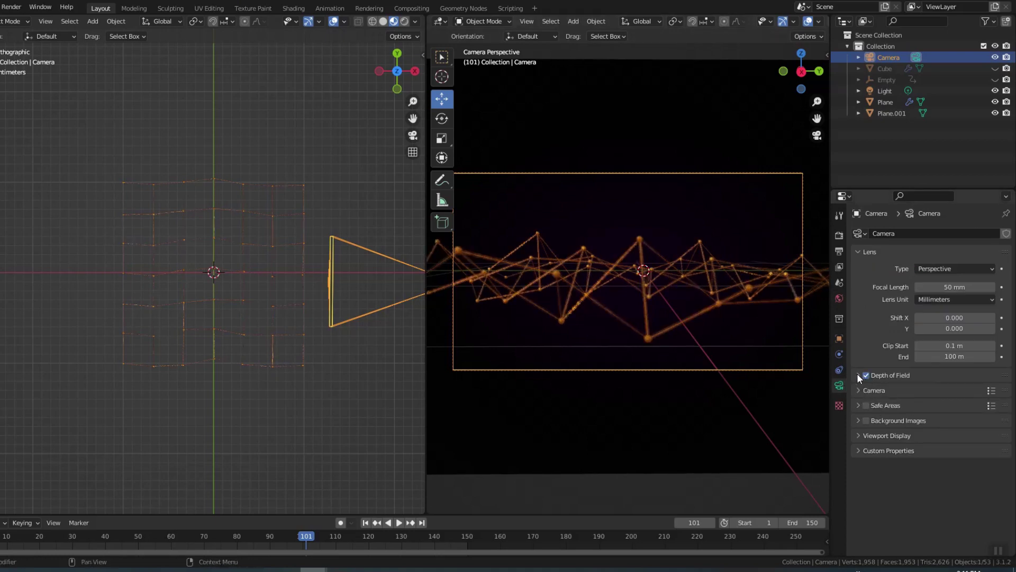
click(858, 375)
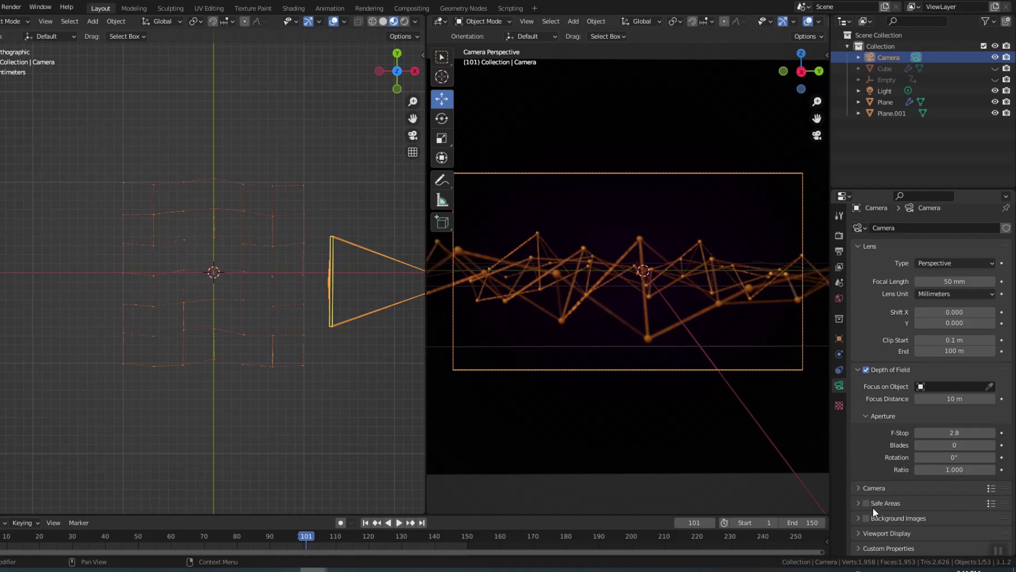
click(875, 533)
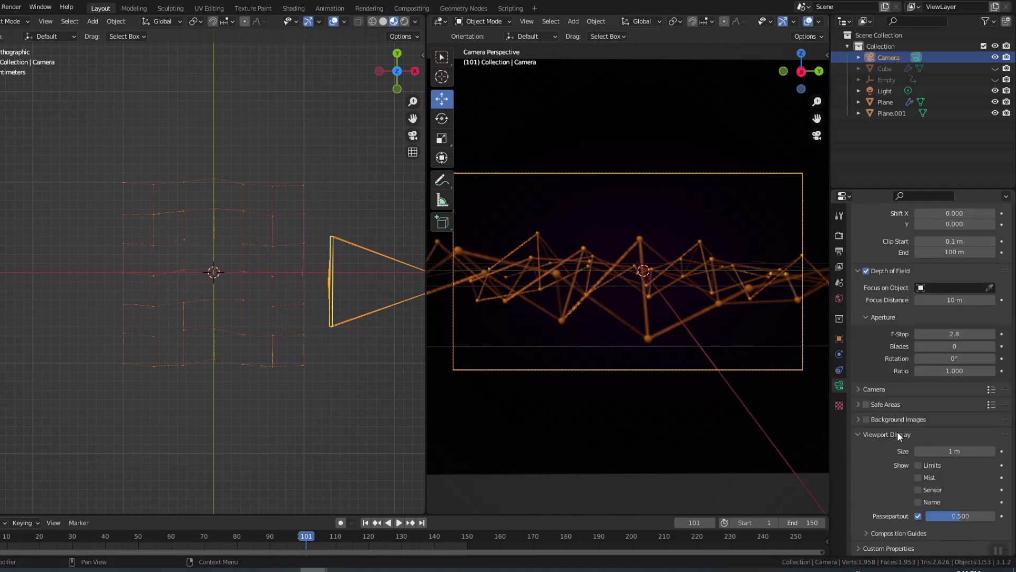
click(919, 466)
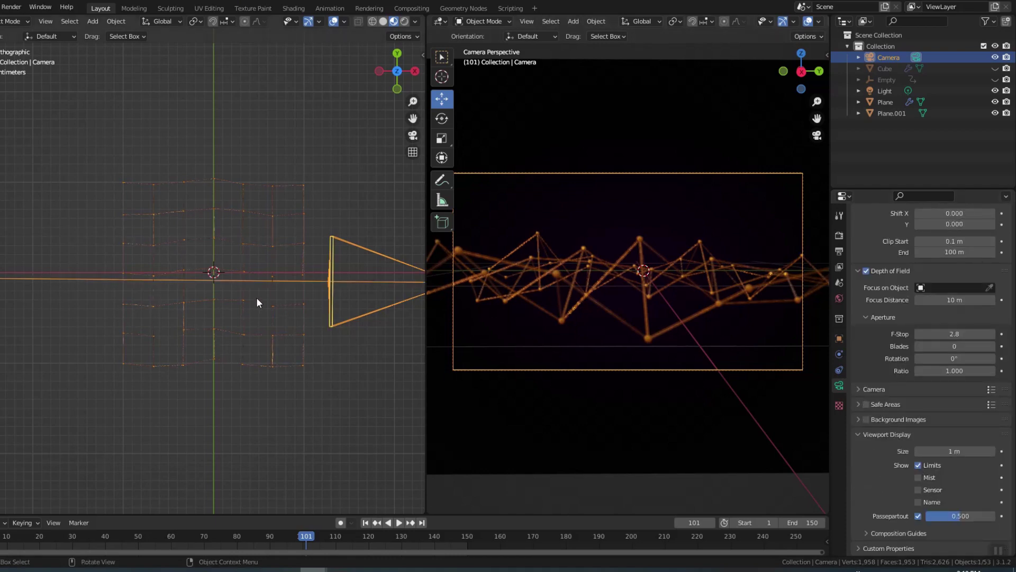
Set the camera's Focus Distance to 1.7 m and its F-Stop to 2.6
drag(955, 300, 923, 300)
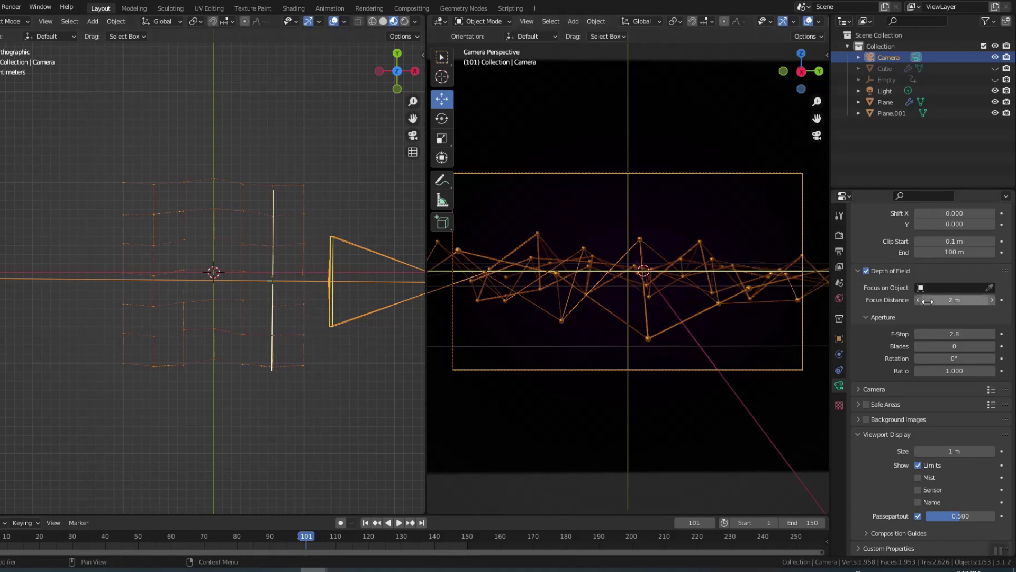
drag(953, 300, 941, 300)
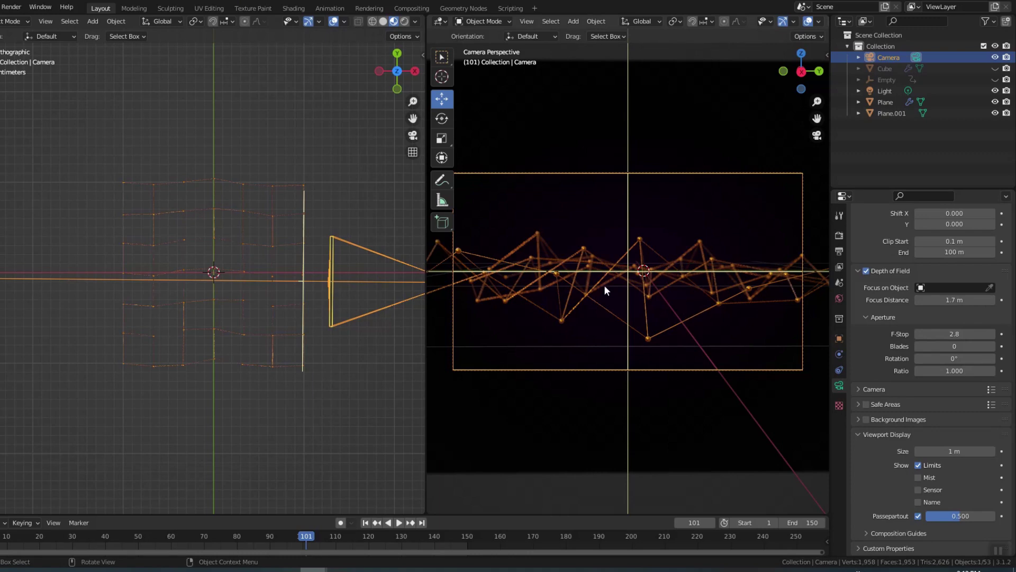
mouse_move(954, 334)
mouse_down()
mouse_move(939, 333)
mouse_move(952, 333)
mouse_up()
Join the two 3D viewports into a single camera view and preview the animation briefly
right_click(425, 241)
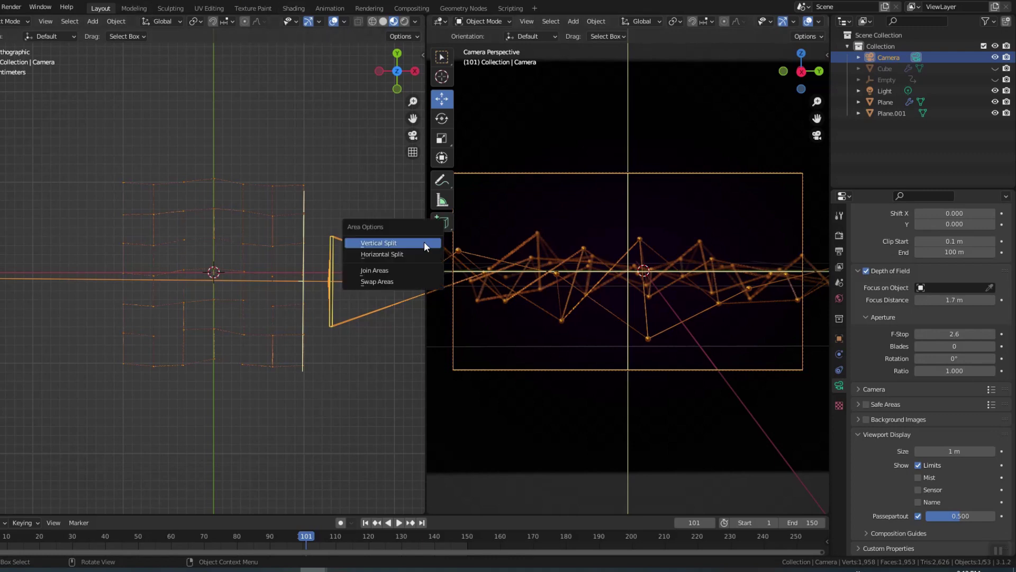
click(402, 272)
click(403, 273)
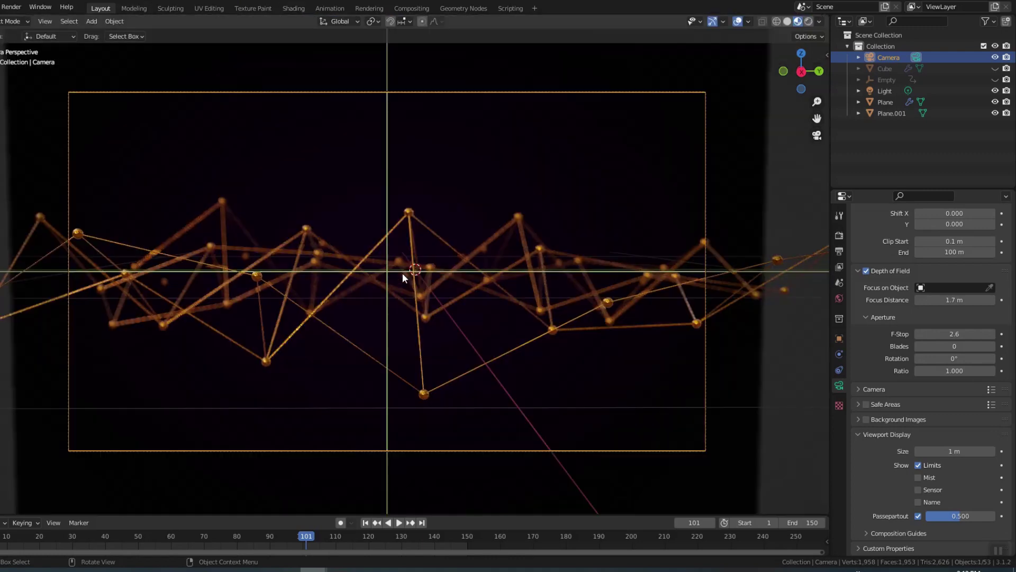
click(194, 538)
key(space)
key(Escape)
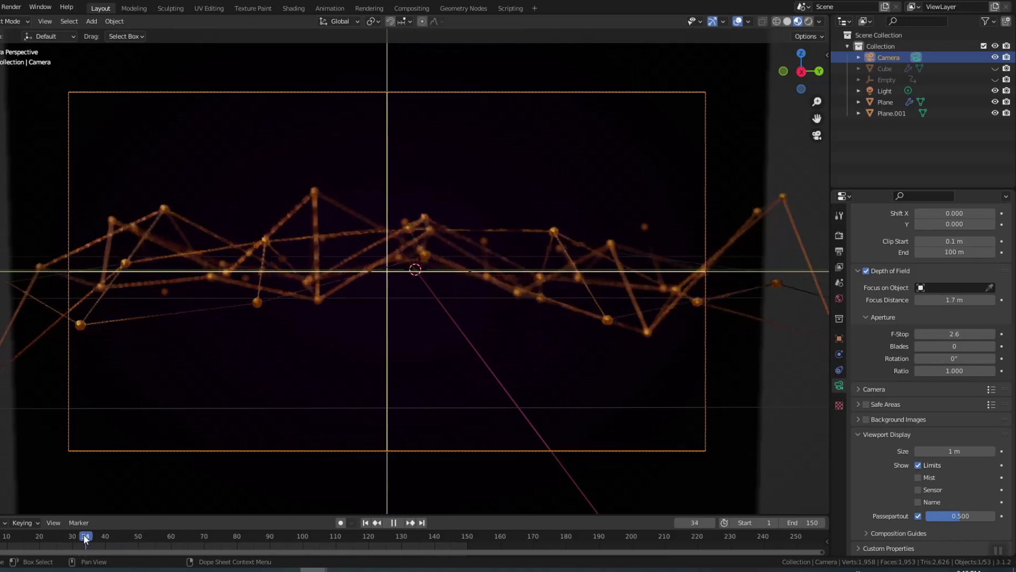
Enable Bloom in the render settings, play the animation and display the scene in Rendered shading
click(840, 235)
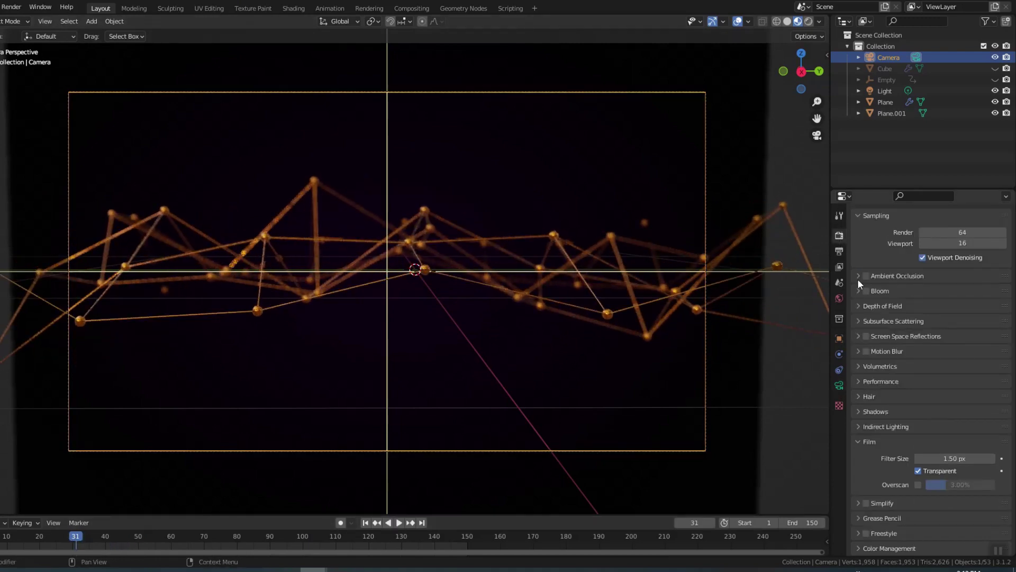
click(866, 291)
key(space)
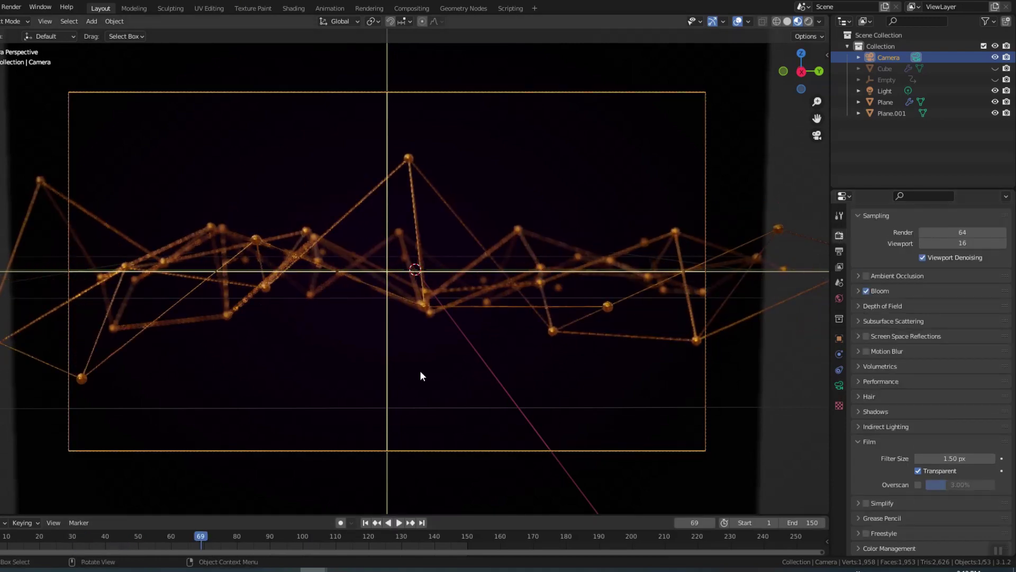
click(808, 22)
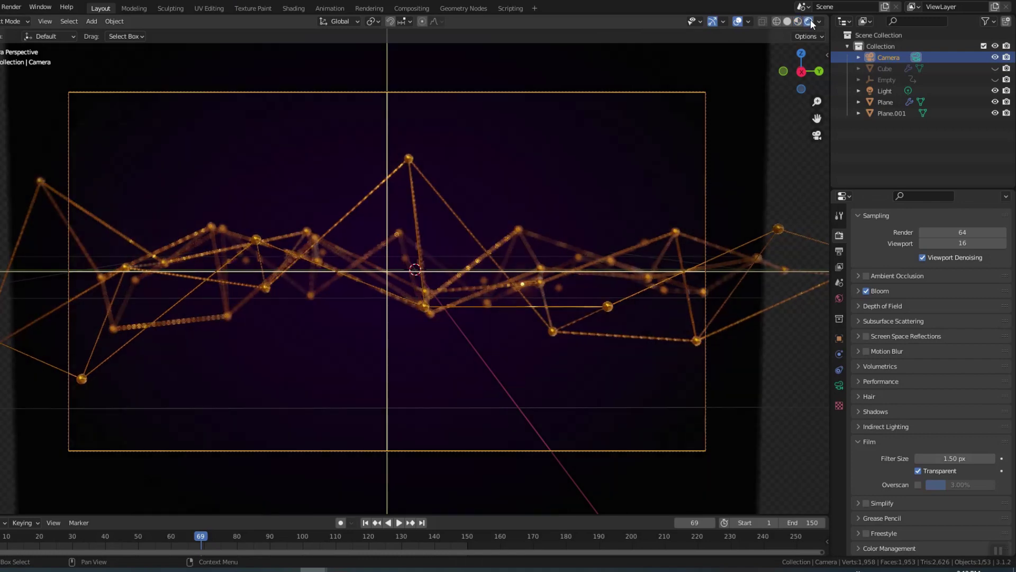